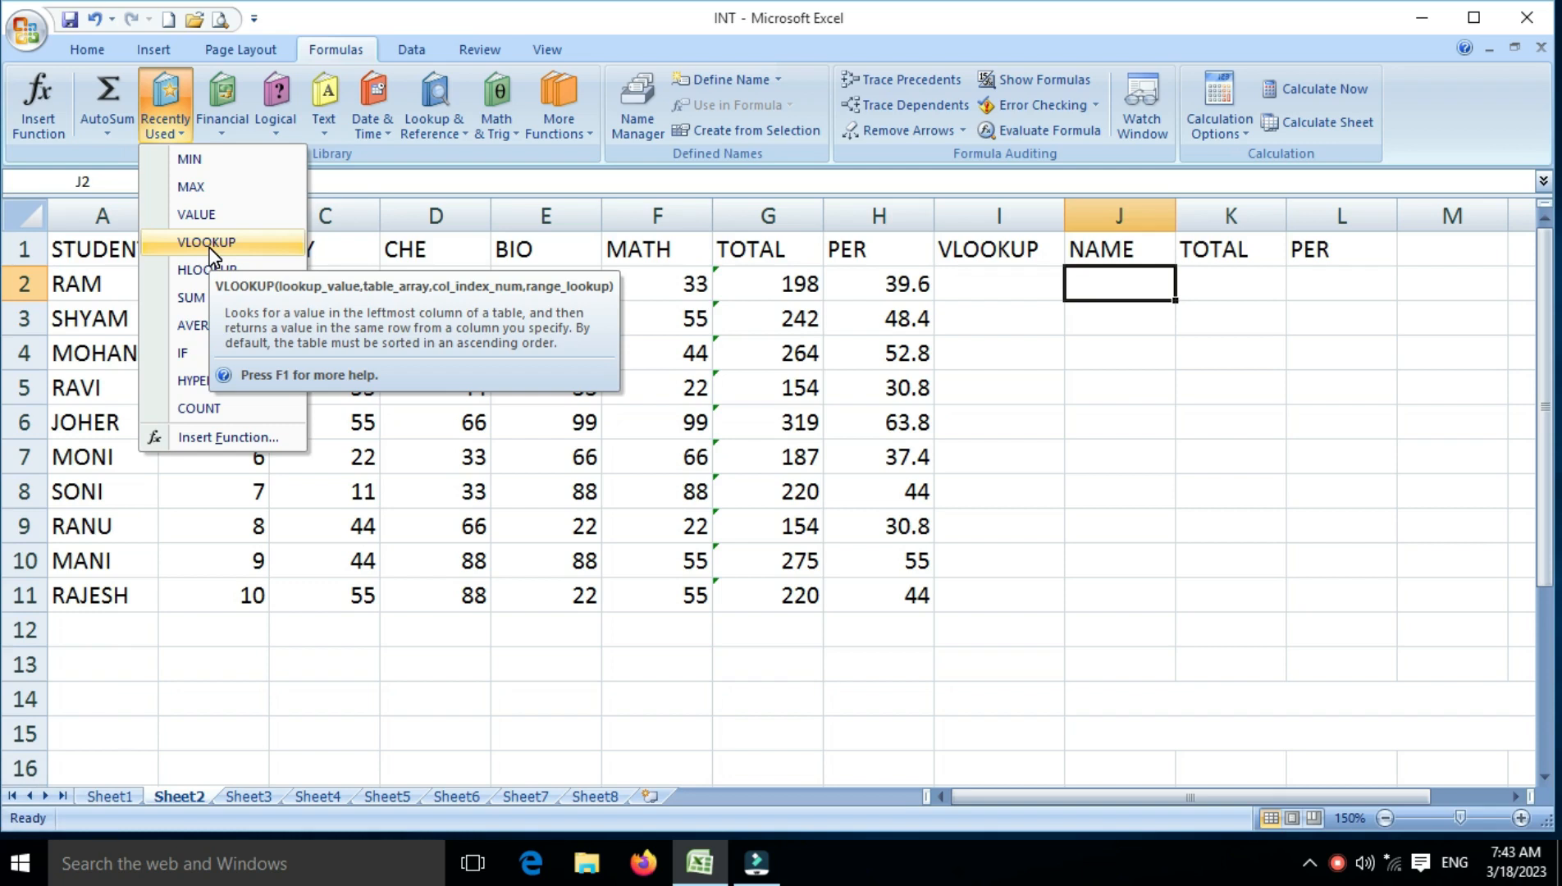
Start a VLOOKUP formula in cell J2 under NAME, using A2 as the lookup value
{"action": "left_click", "coordinate": [1117, 276]}
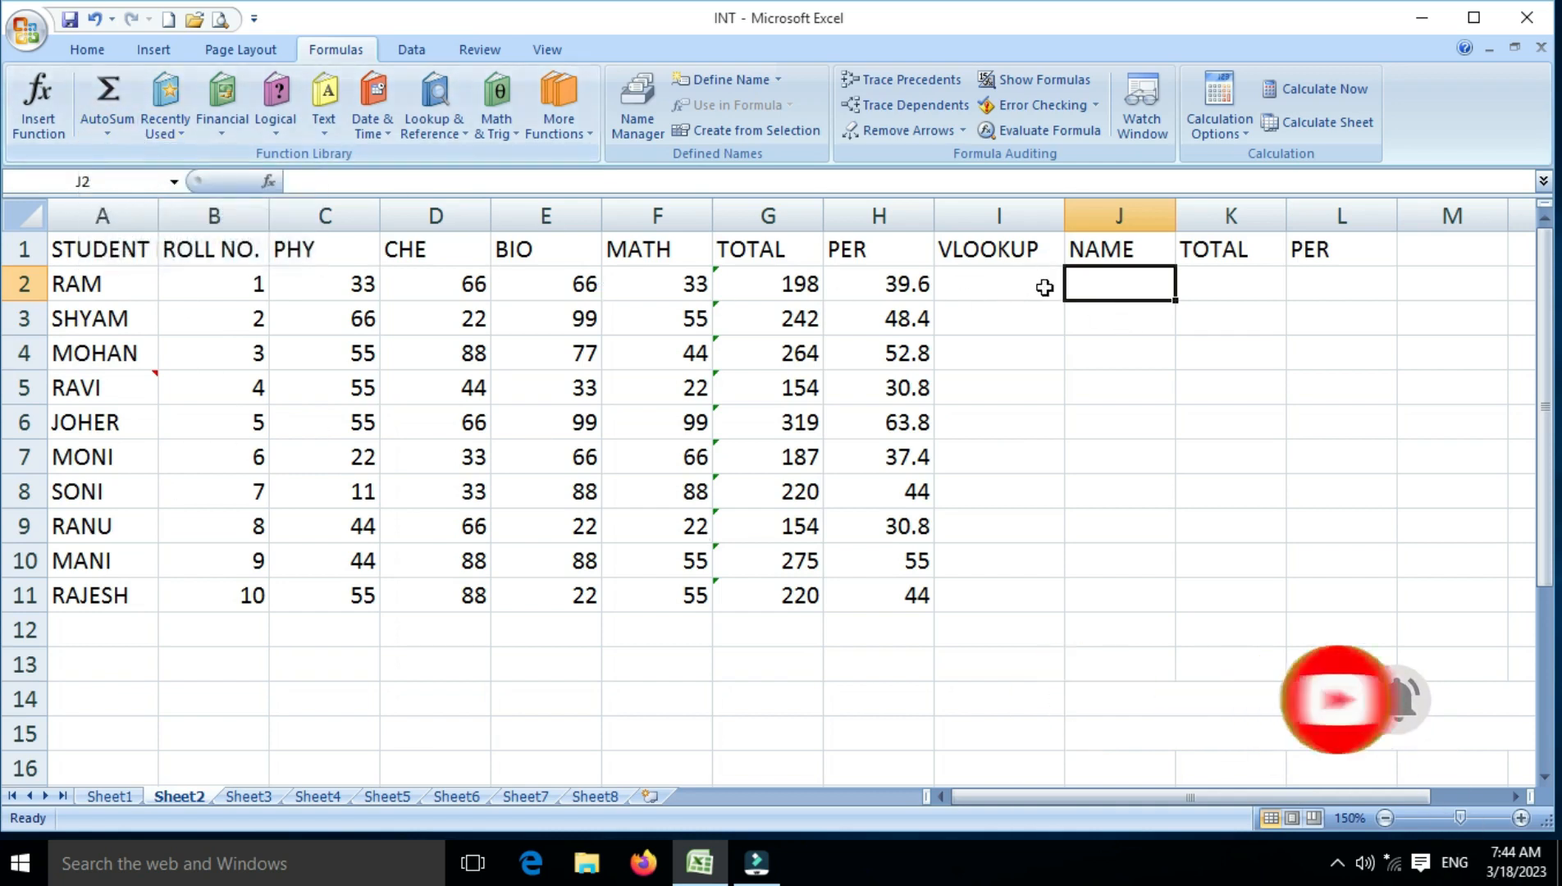
{"action": "left_click", "coordinate": [1112, 292]}
{"action": "type", "text": "="}
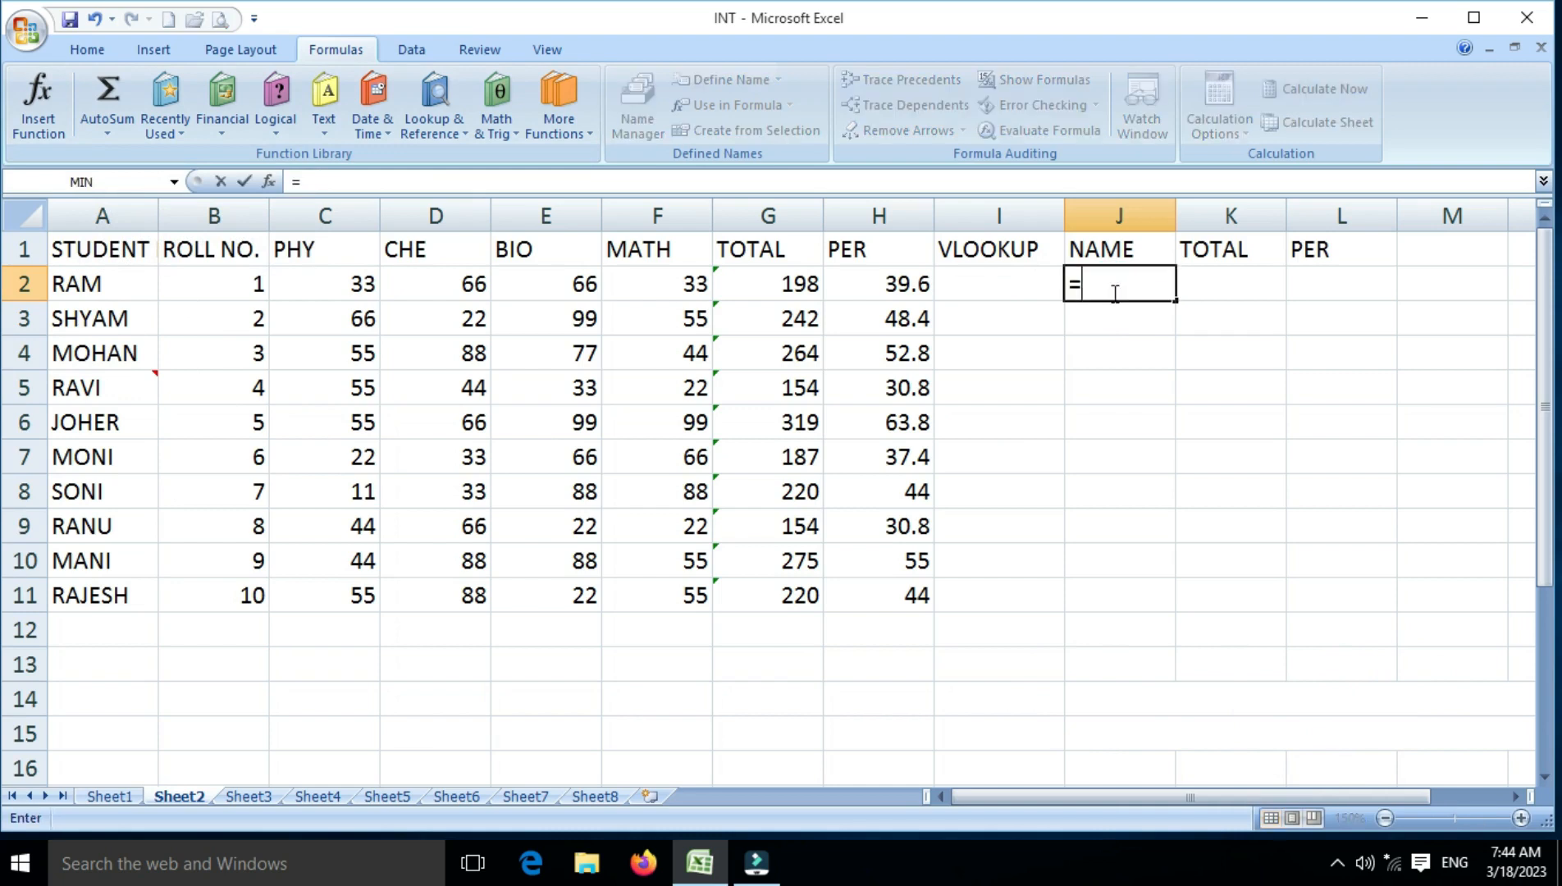
{"action": "type", "text": "VLLOKU"}
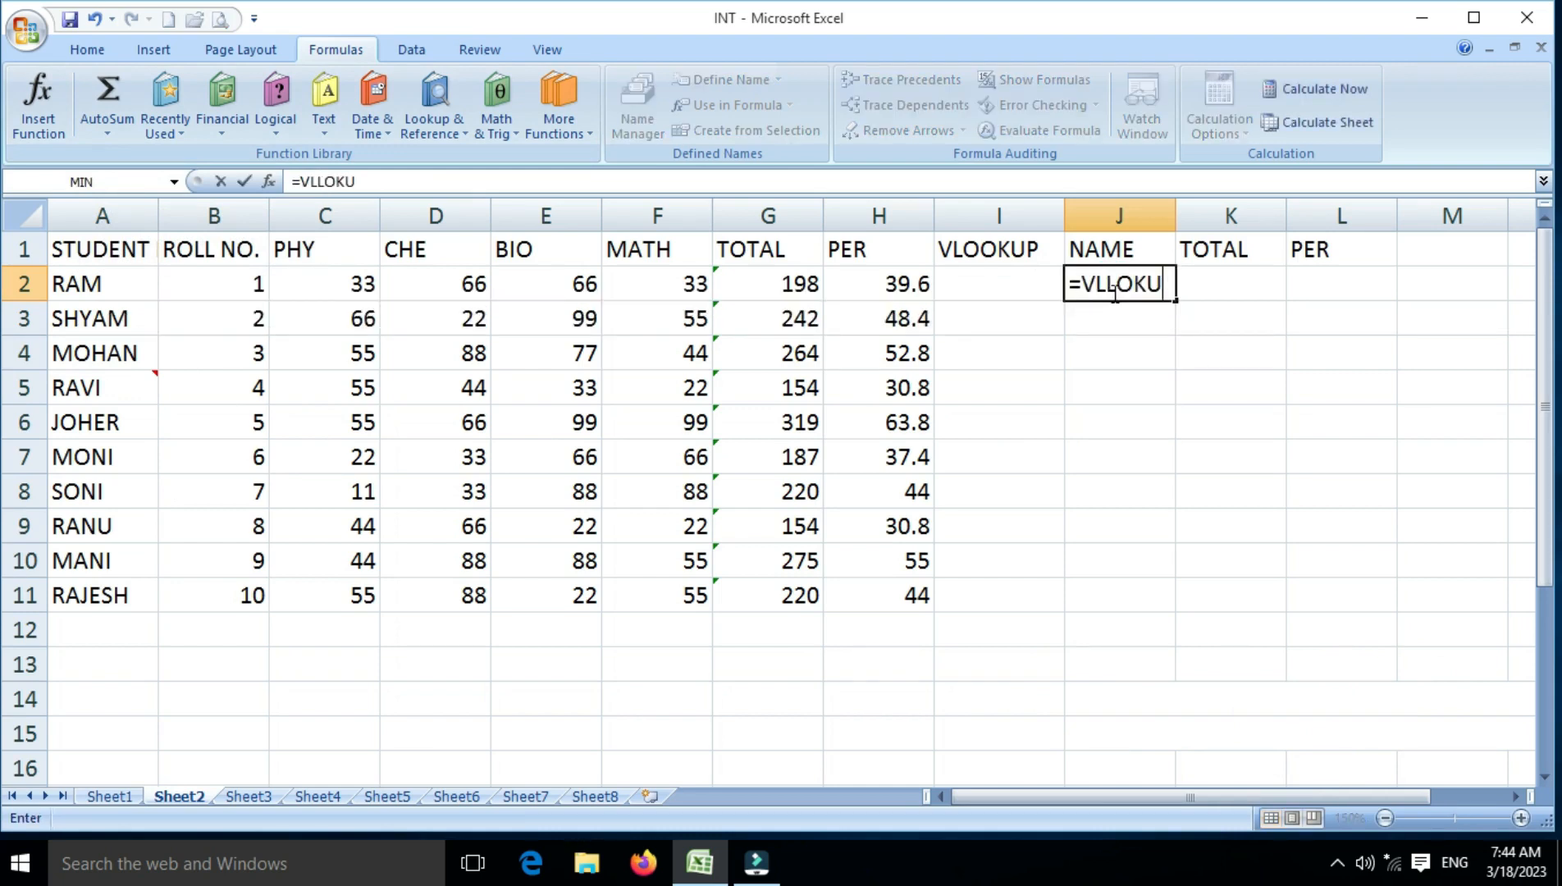
{"action": "left_click", "coordinate": [1114, 292]}
{"action": "key", "text": "BackSpace"}
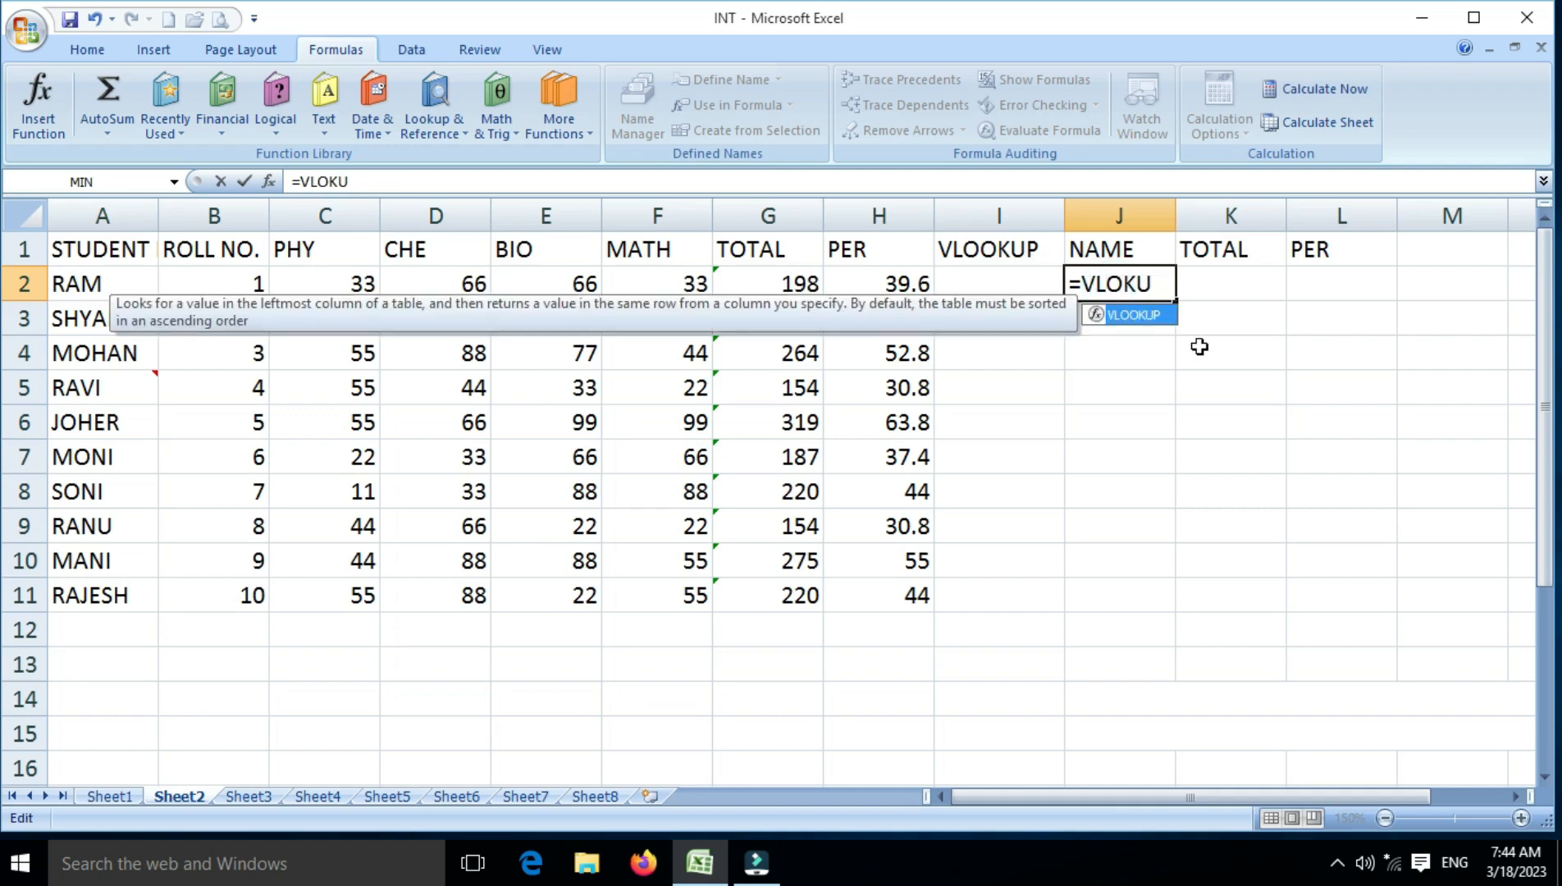
{"action": "type", "text": "O"}
{"action": "key", "text": "Right"}
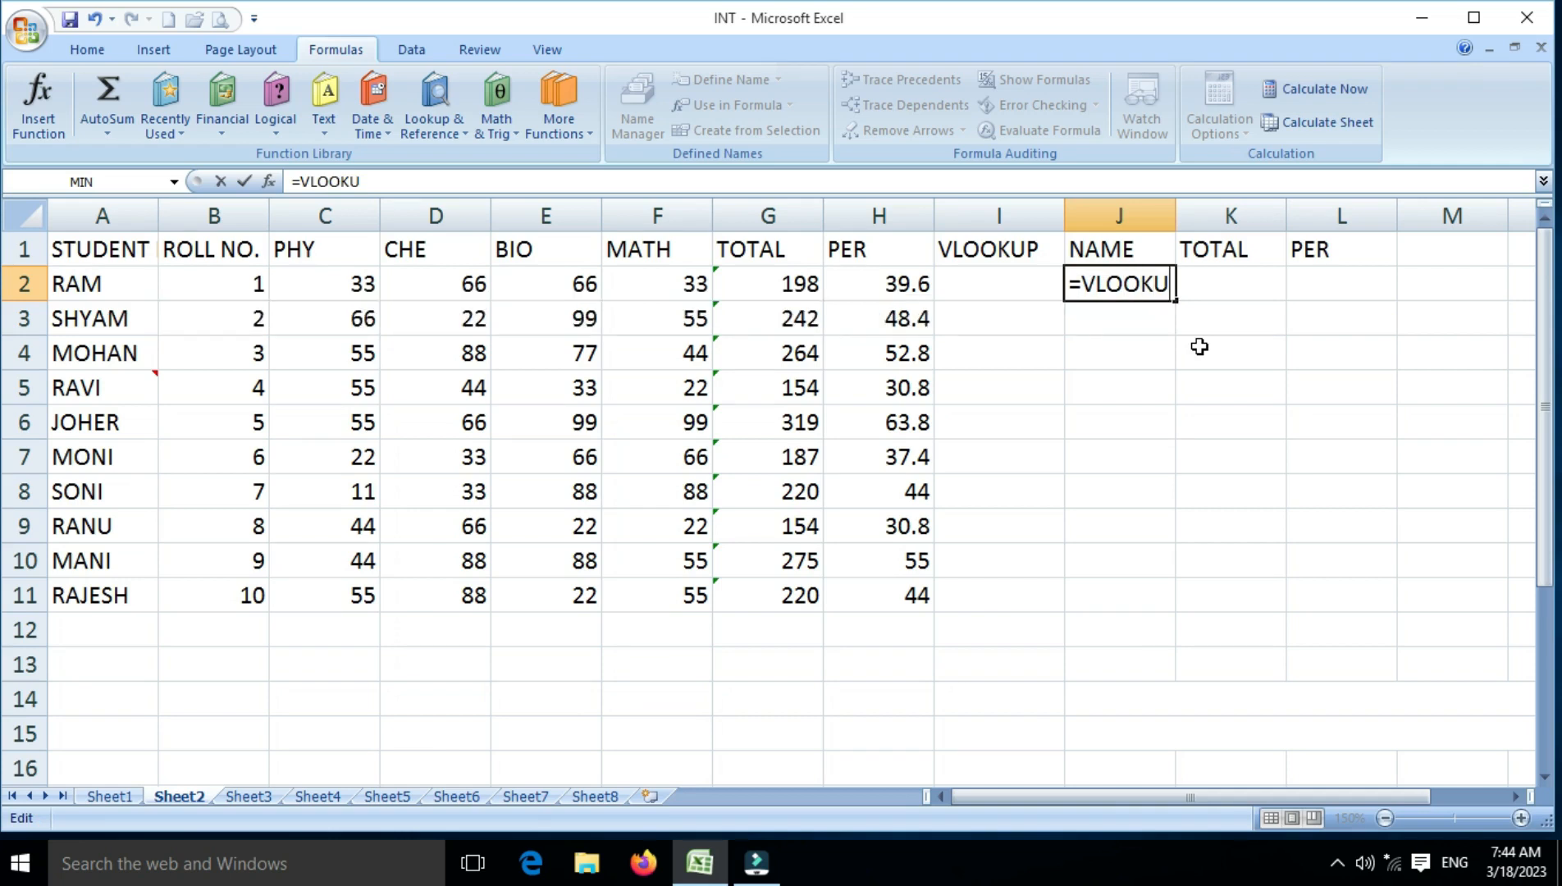
{"action": "type", "text": "P"}
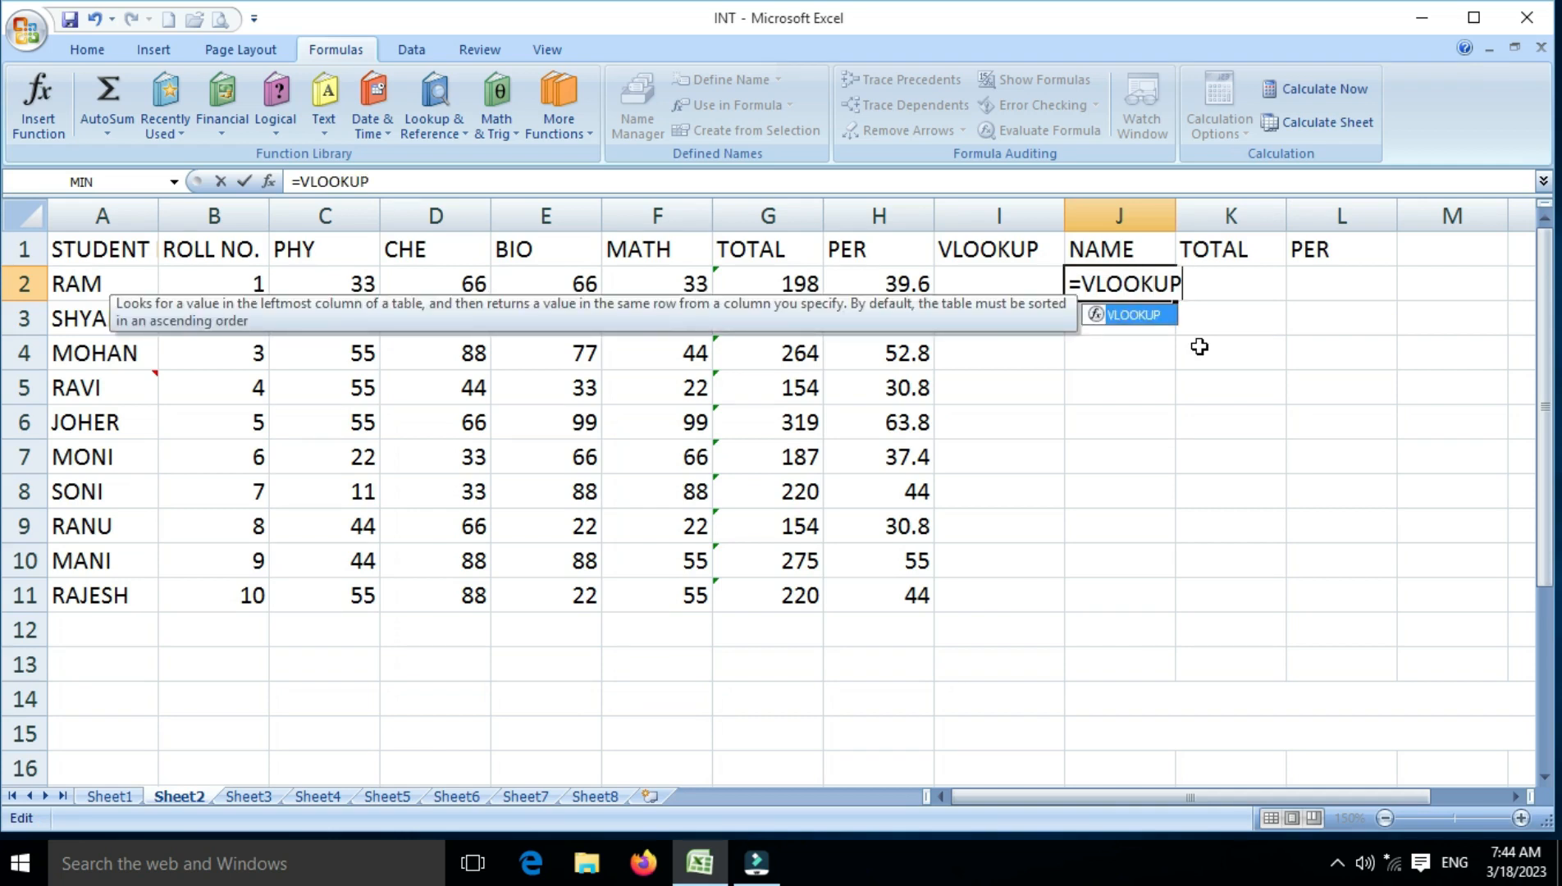
{"action": "type", "text": "("}
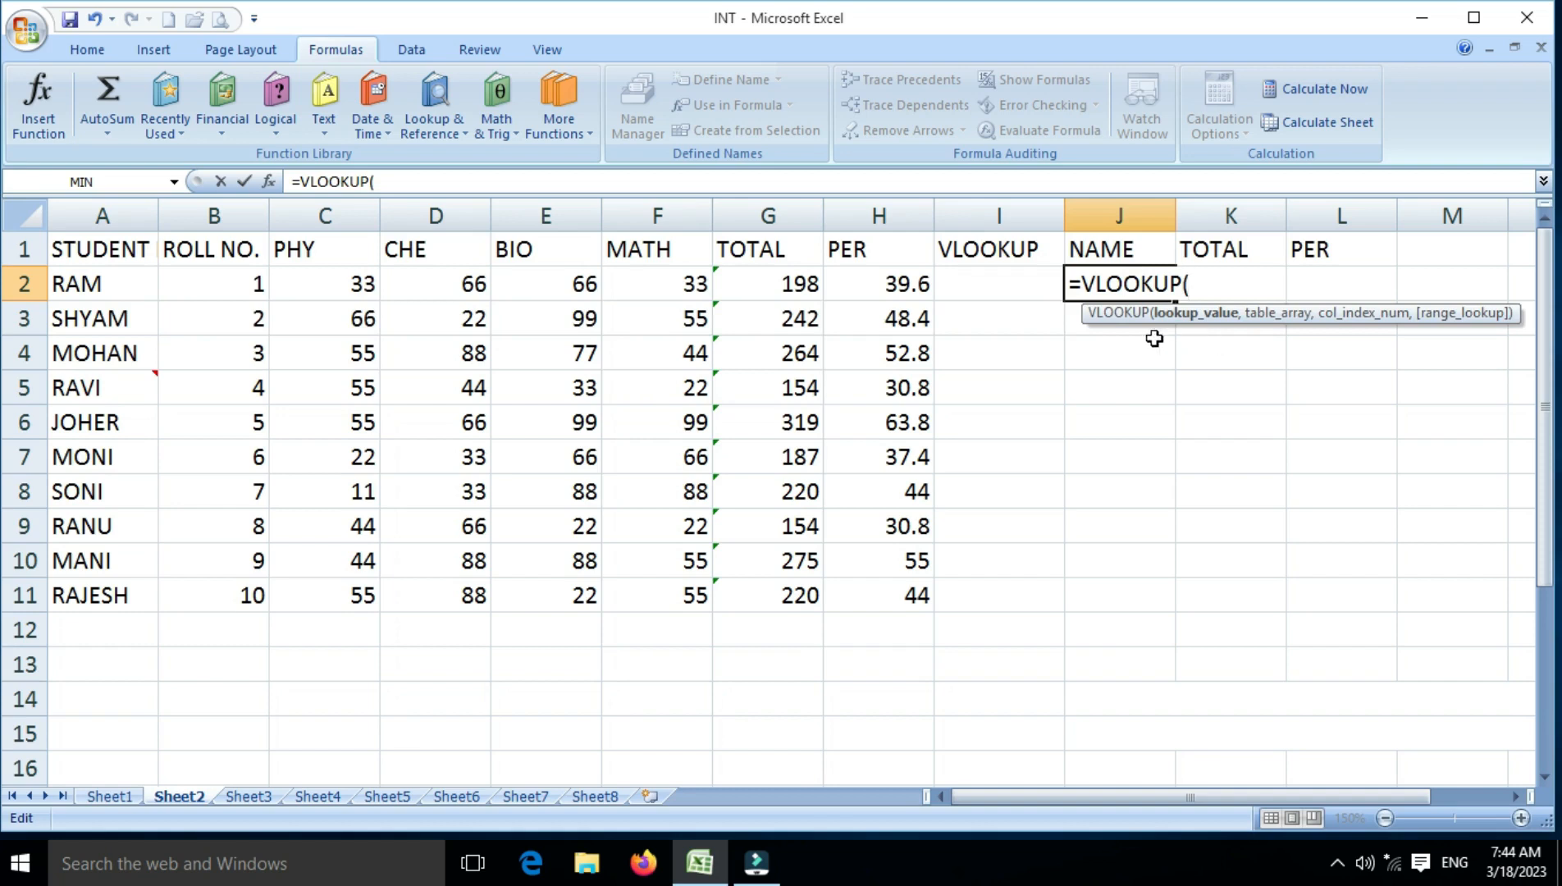
{"action": "left_click", "coordinate": [95, 289]}
{"action": "type", "text": ","}
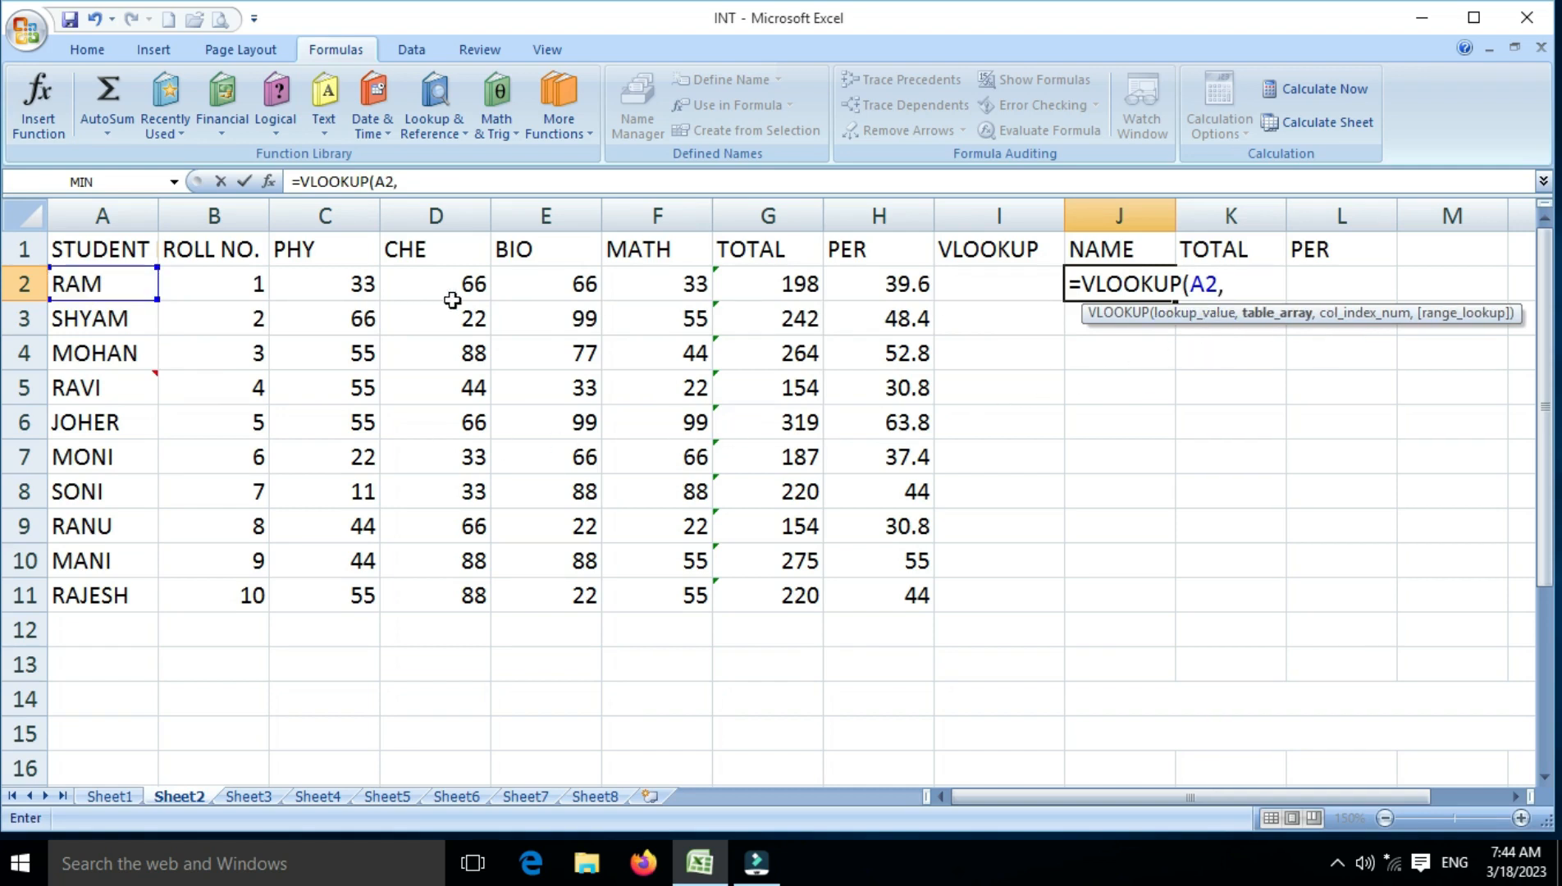
Complete the J2 lookup with table range A1:H11, column index 1 and range lookup 0, and fill it down to J11
{"action": "left_click_drag", "start_coordinate": [131, 248], "coordinate": [872, 597]}
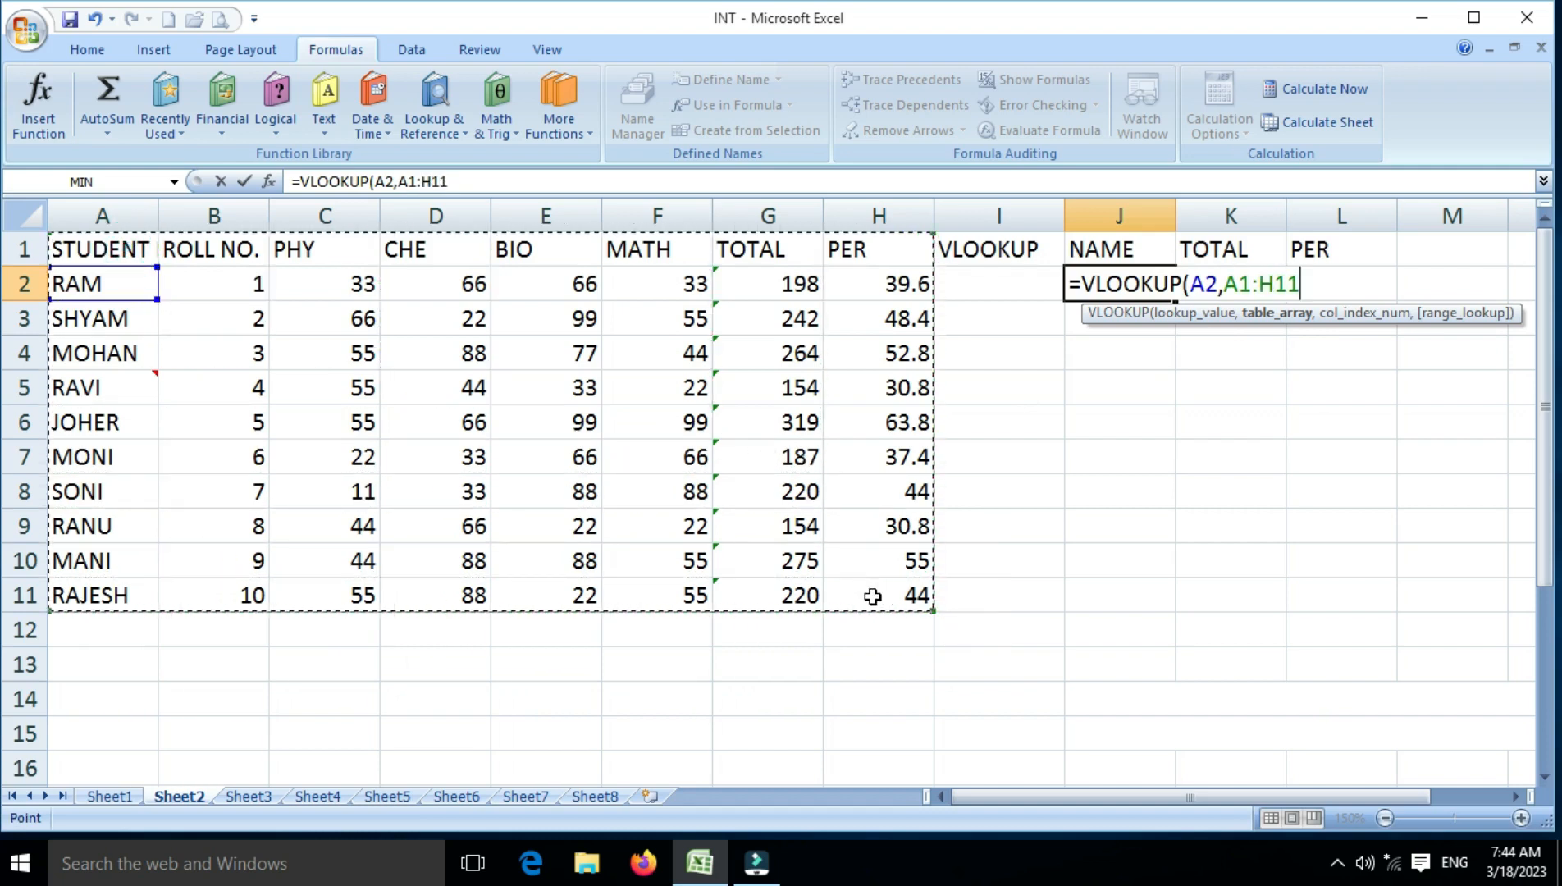
{"action": "type", "text": ","}
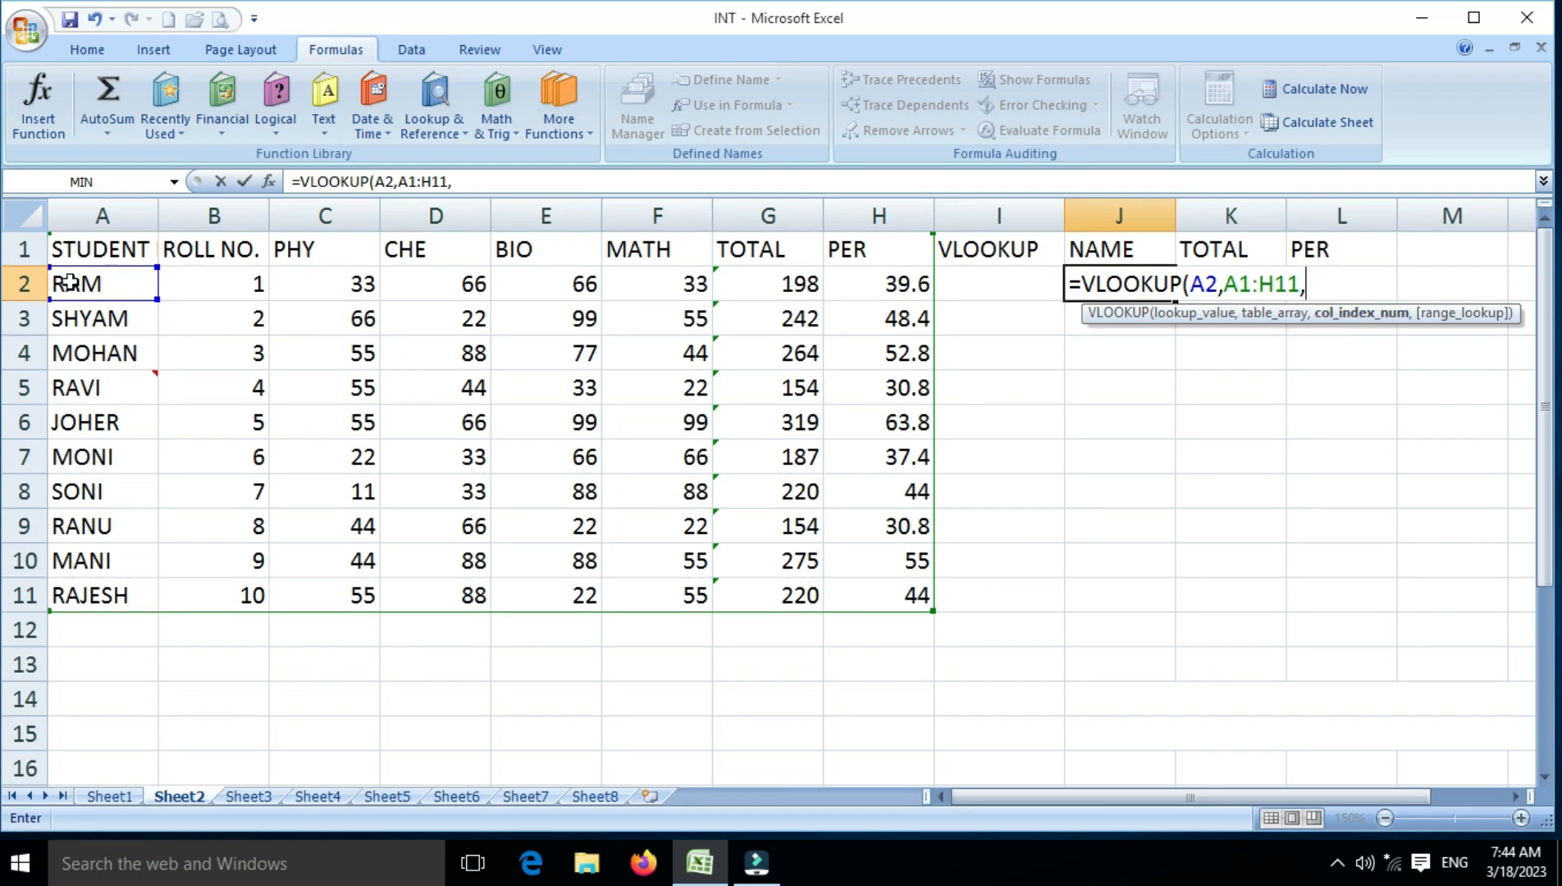
{"action": "type", "text": "1,"}
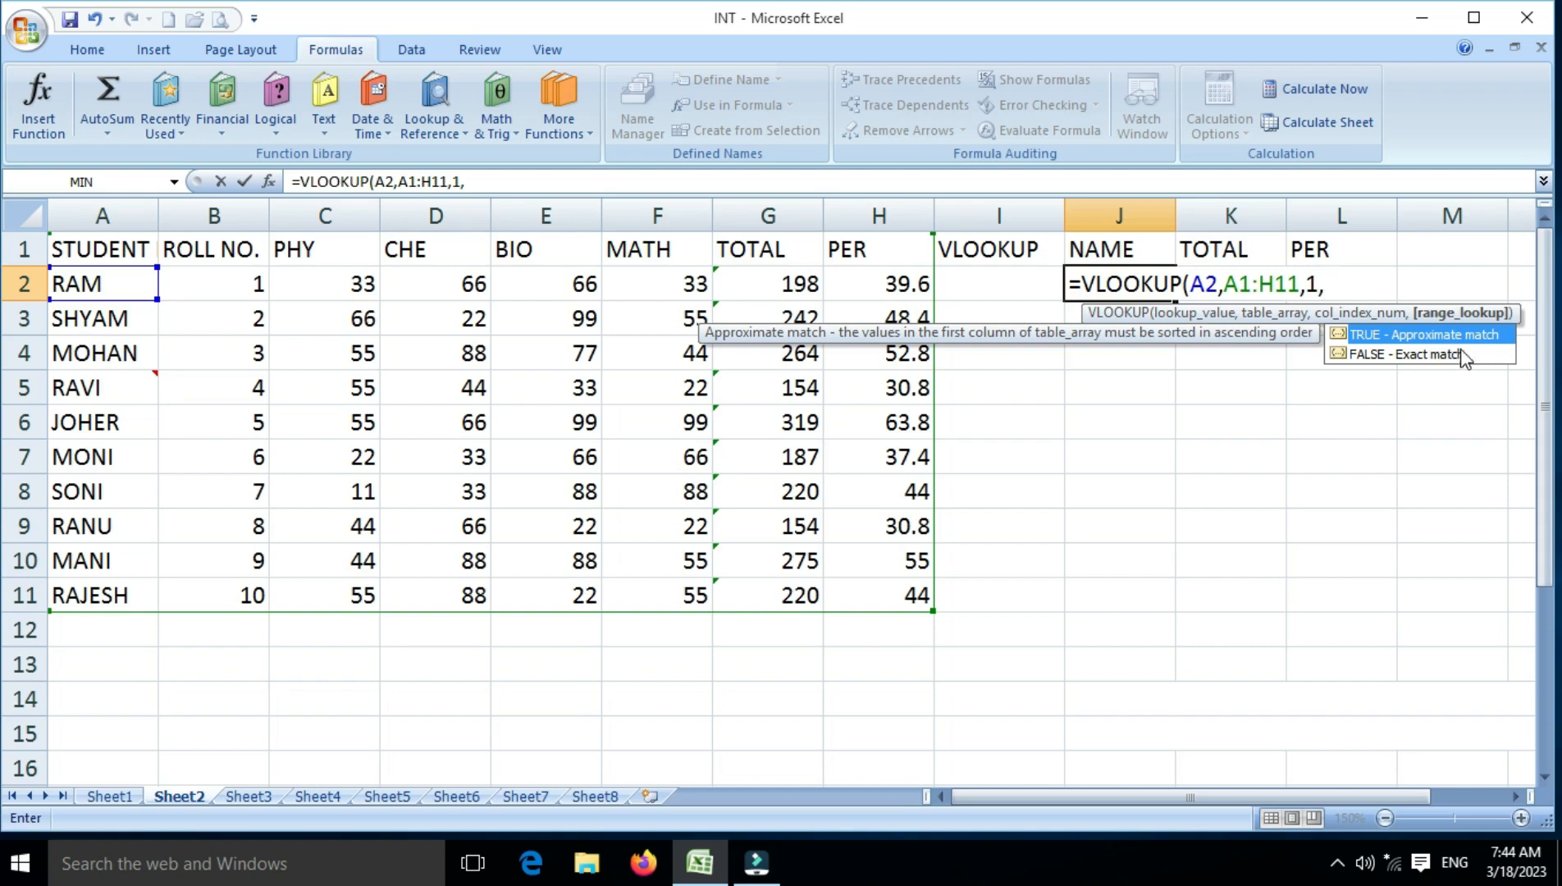
{"action": "type", "text": "0)"}
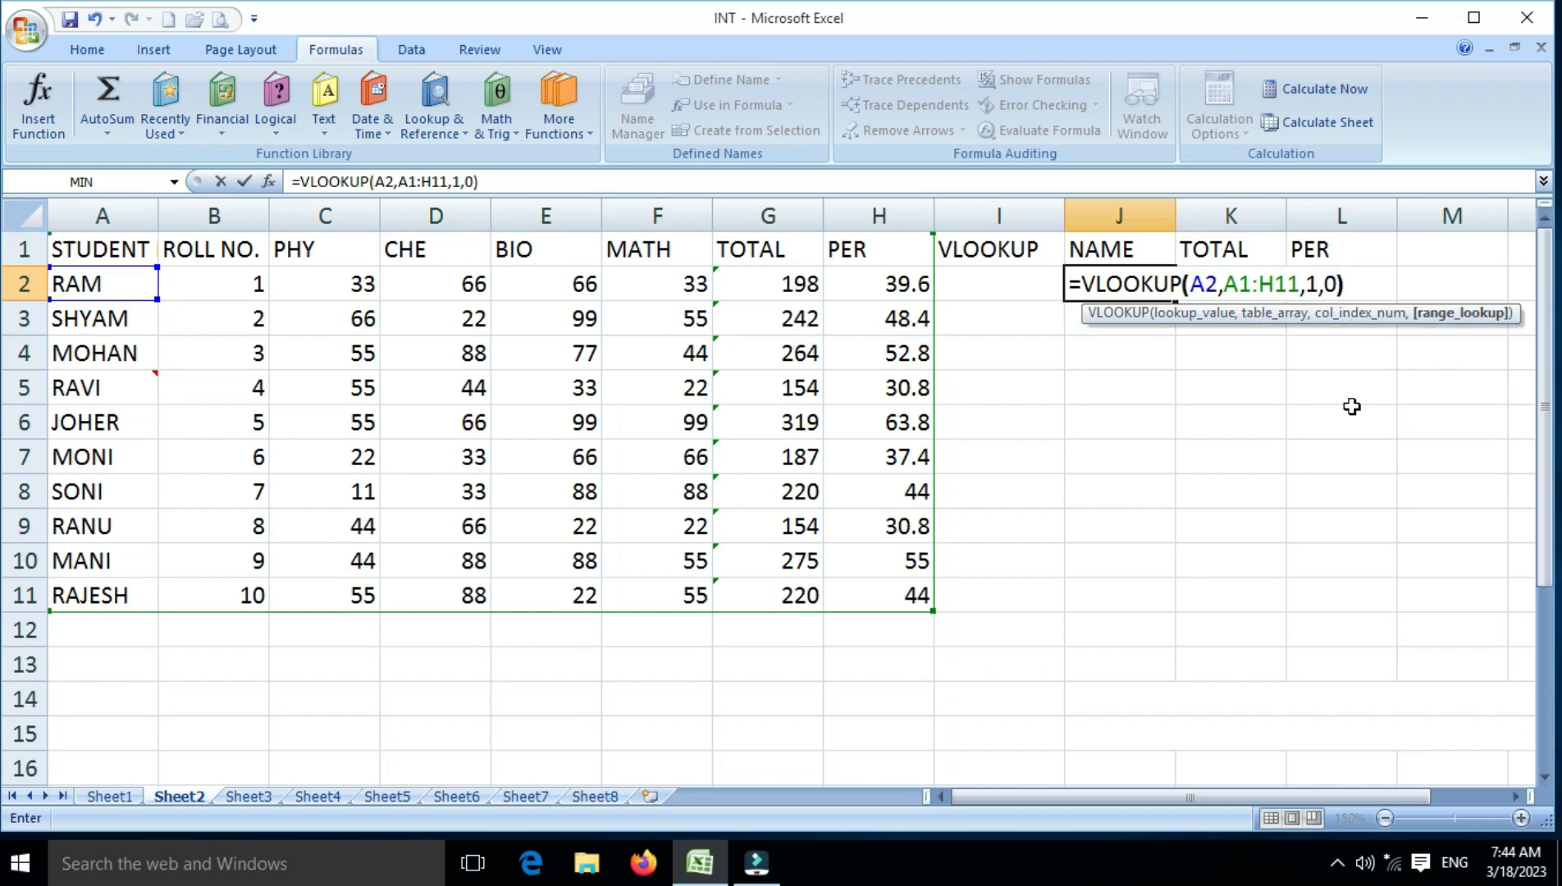
{"action": "key", "text": "Return"}
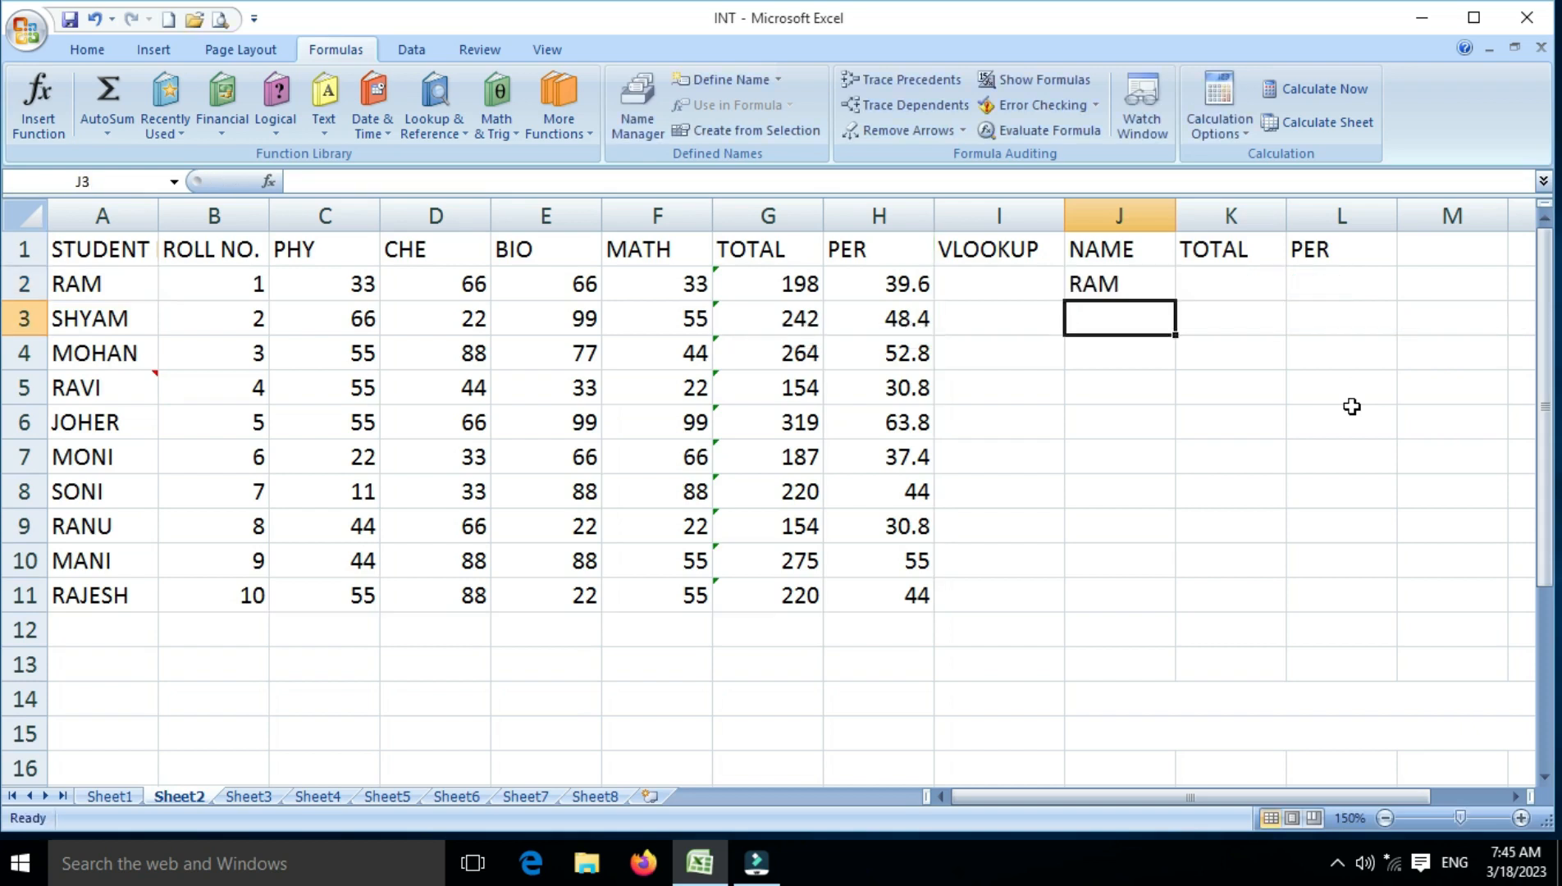
{"action": "key", "text": "Up"}
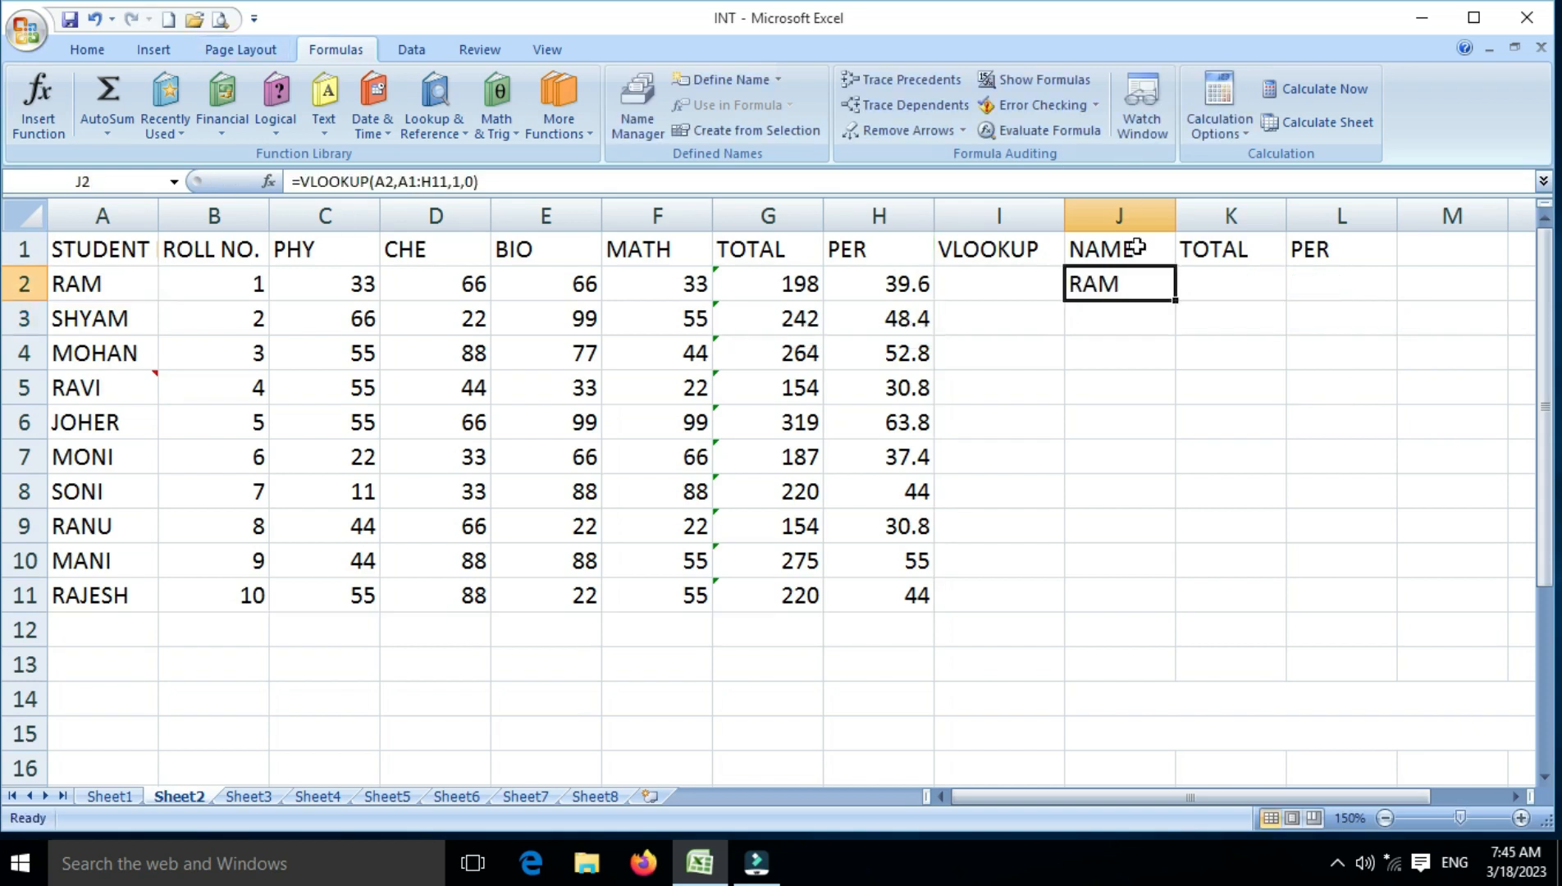
{"action": "left_click_drag", "start_coordinate": [1175, 301], "coordinate": [1165, 601]}
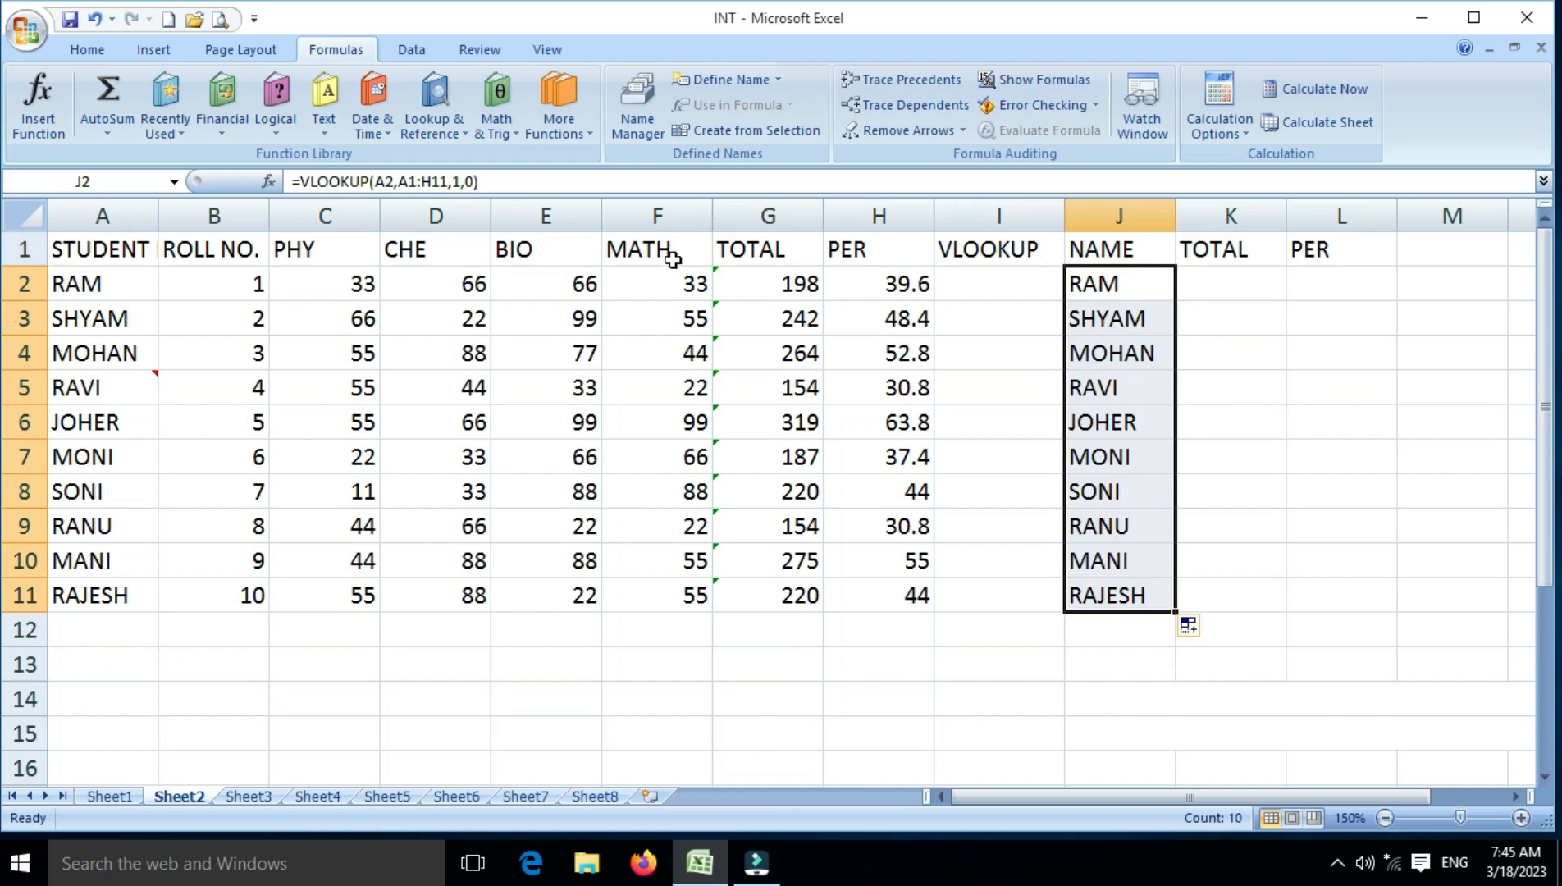
Start a VLOOKUP formula in cell K2 under TOTAL, using A2 as the lookup value
{"action": "left_click", "coordinate": [1250, 290]}
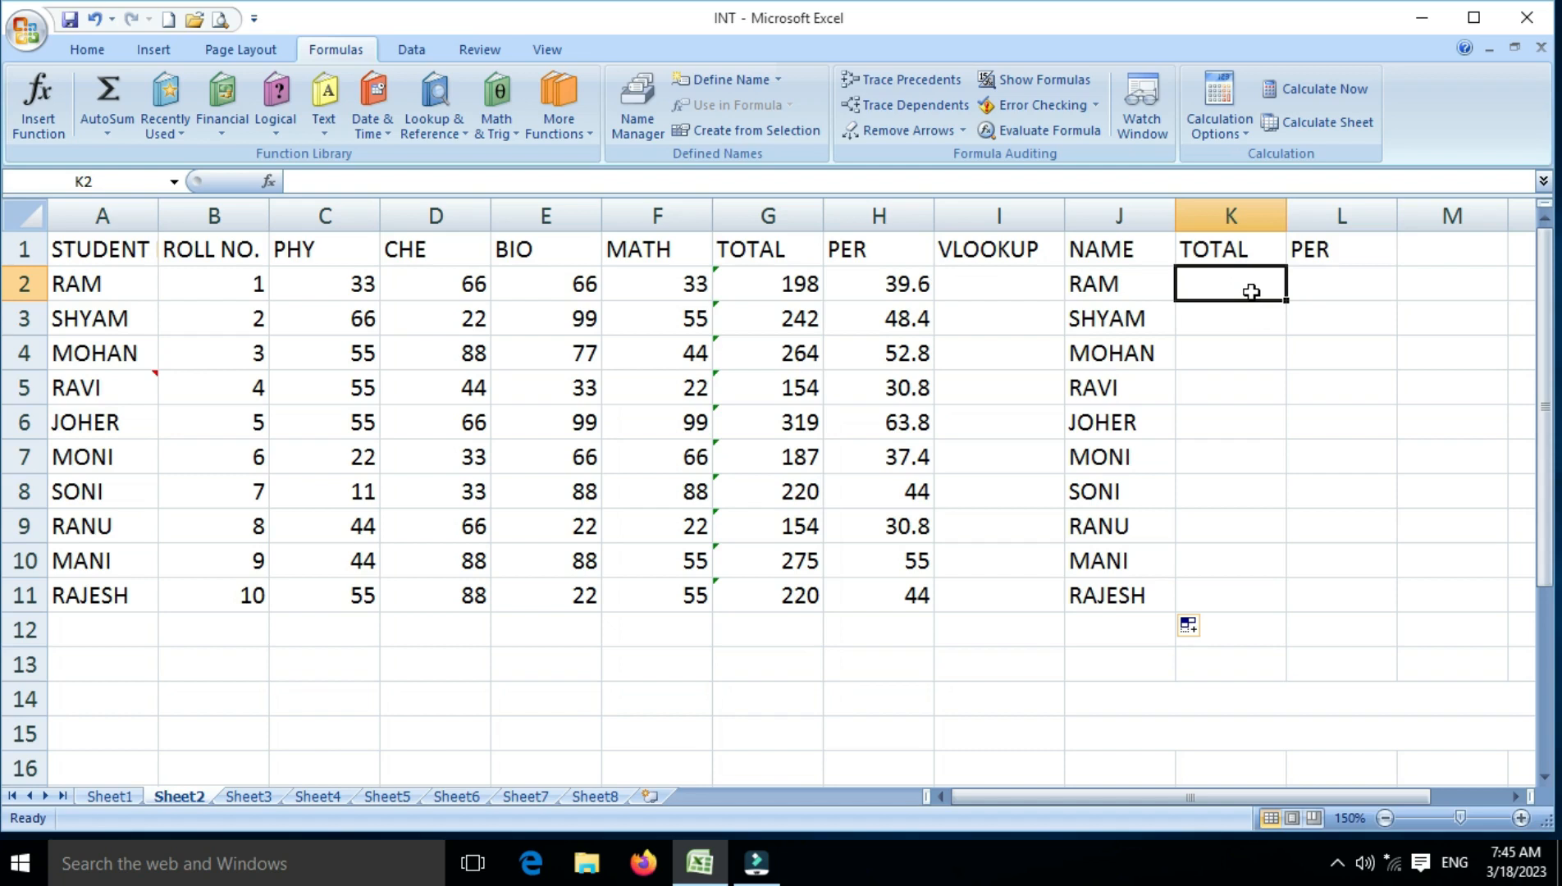
{"action": "type", "text": "="}
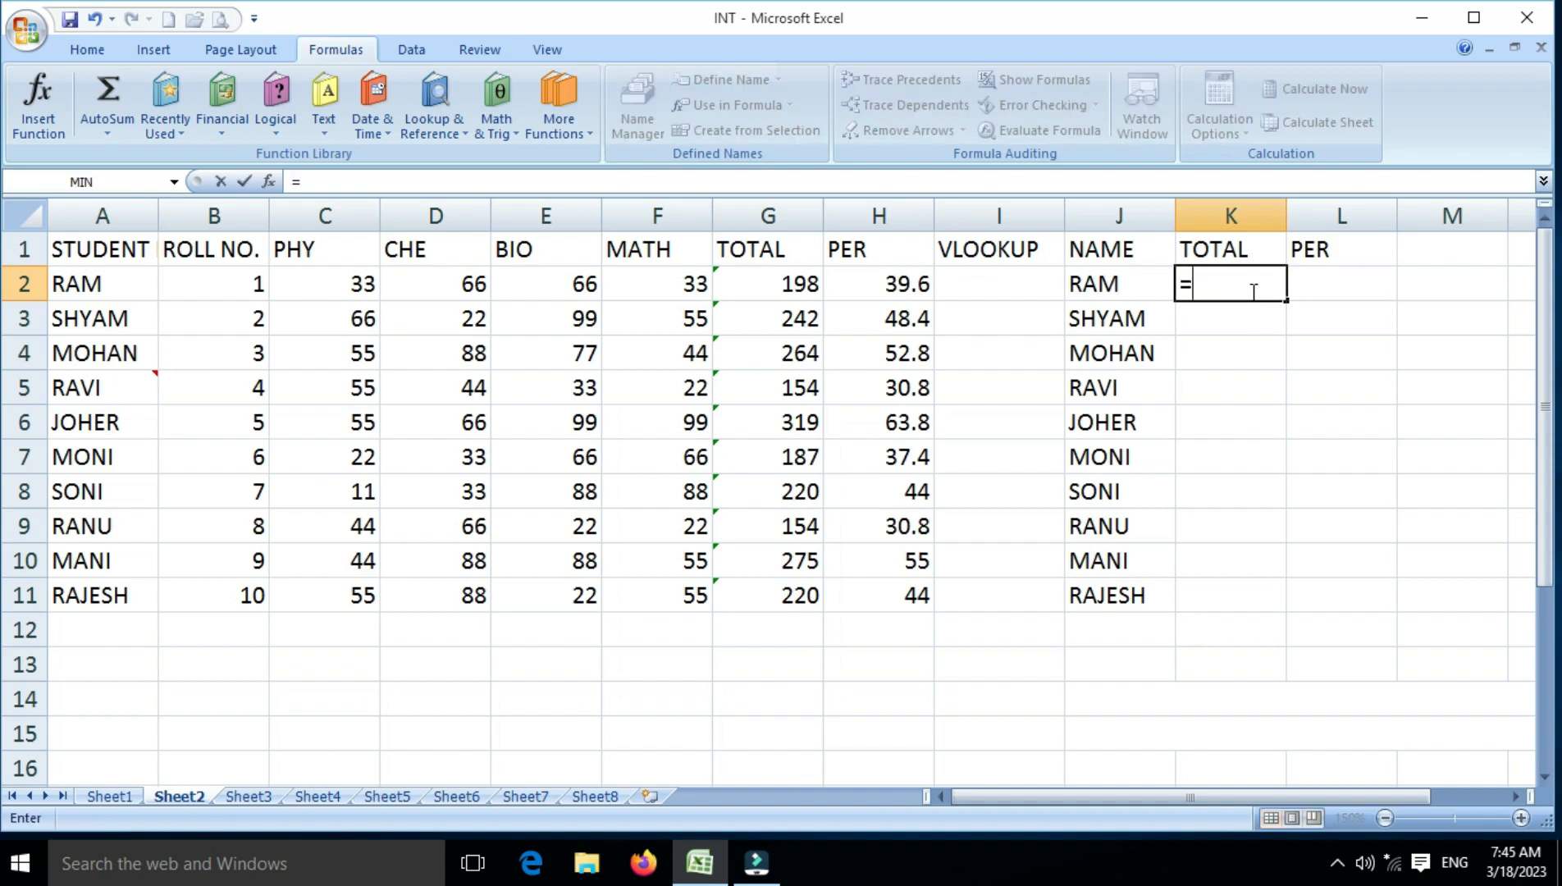
{"action": "type", "text": "VLOO"}
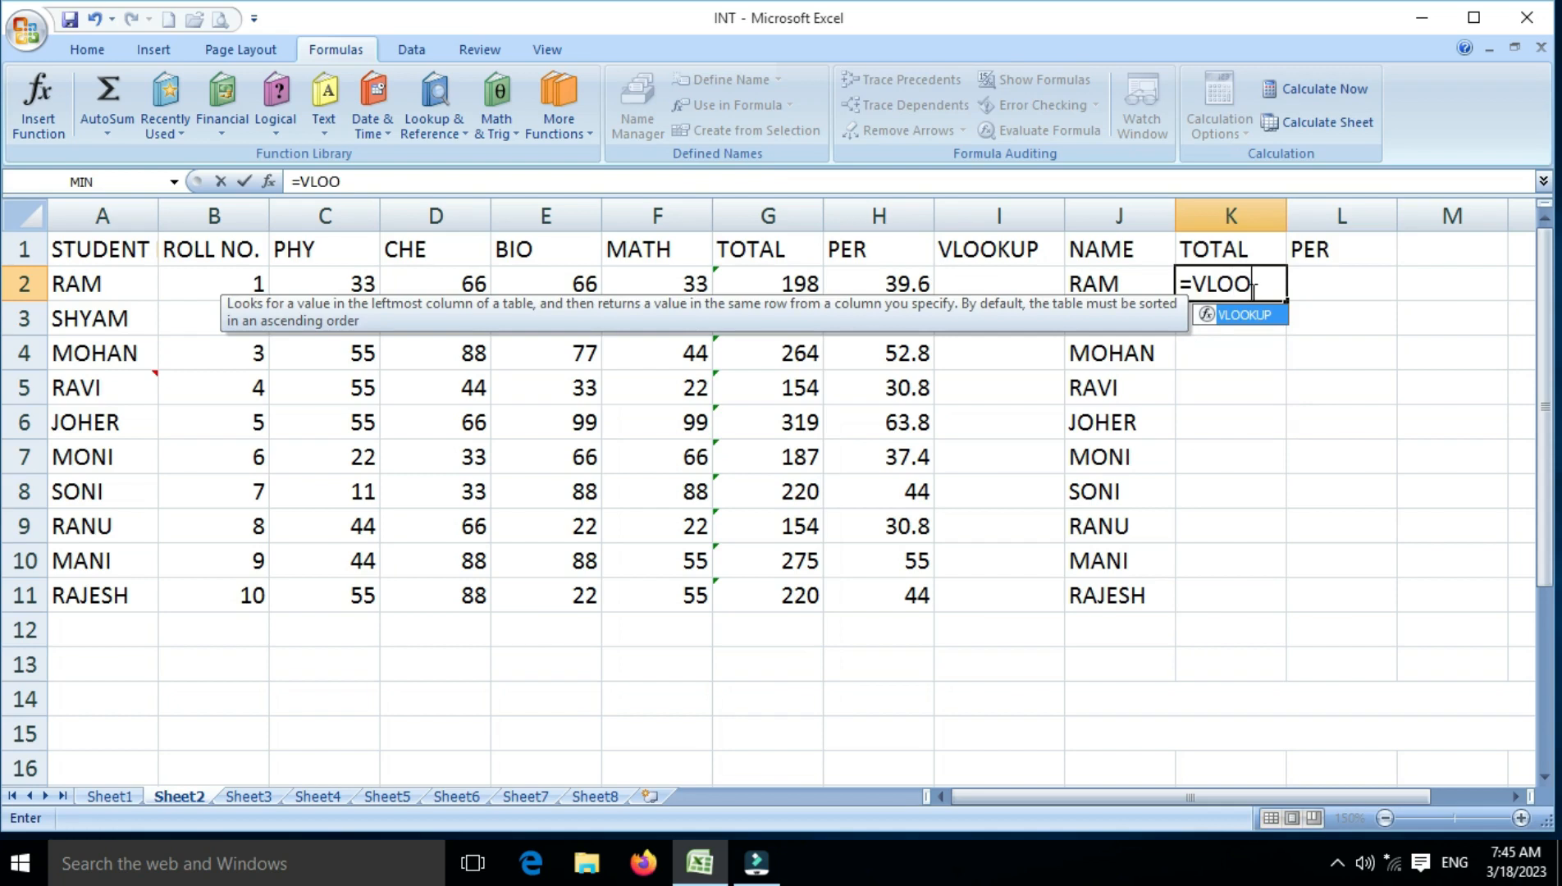
{"action": "type", "text": "KUP("}
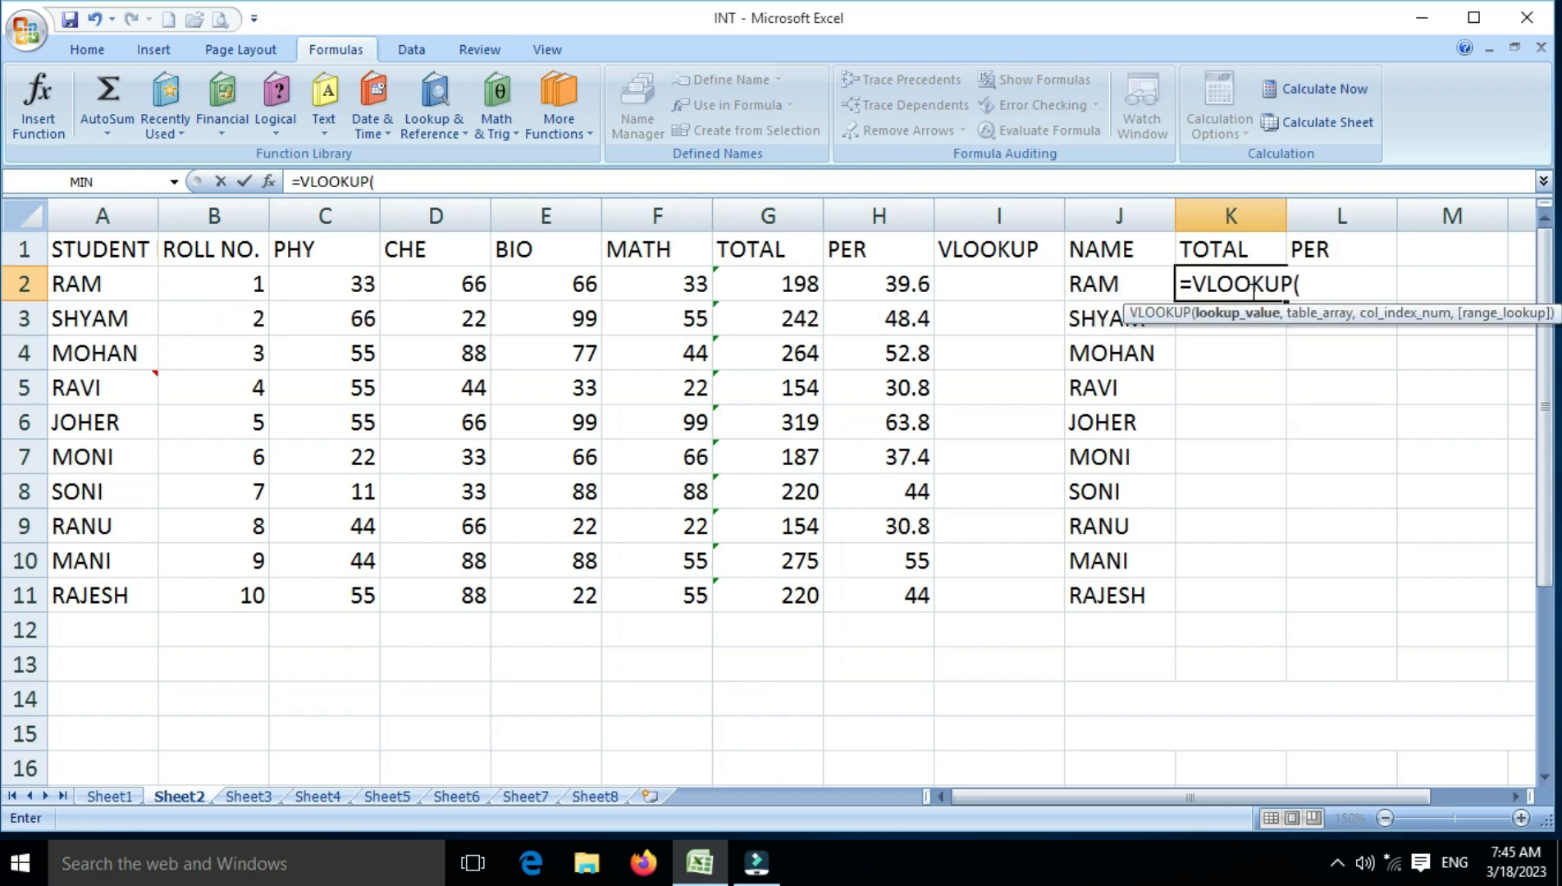
{"action": "left_click", "coordinate": [75, 285]}
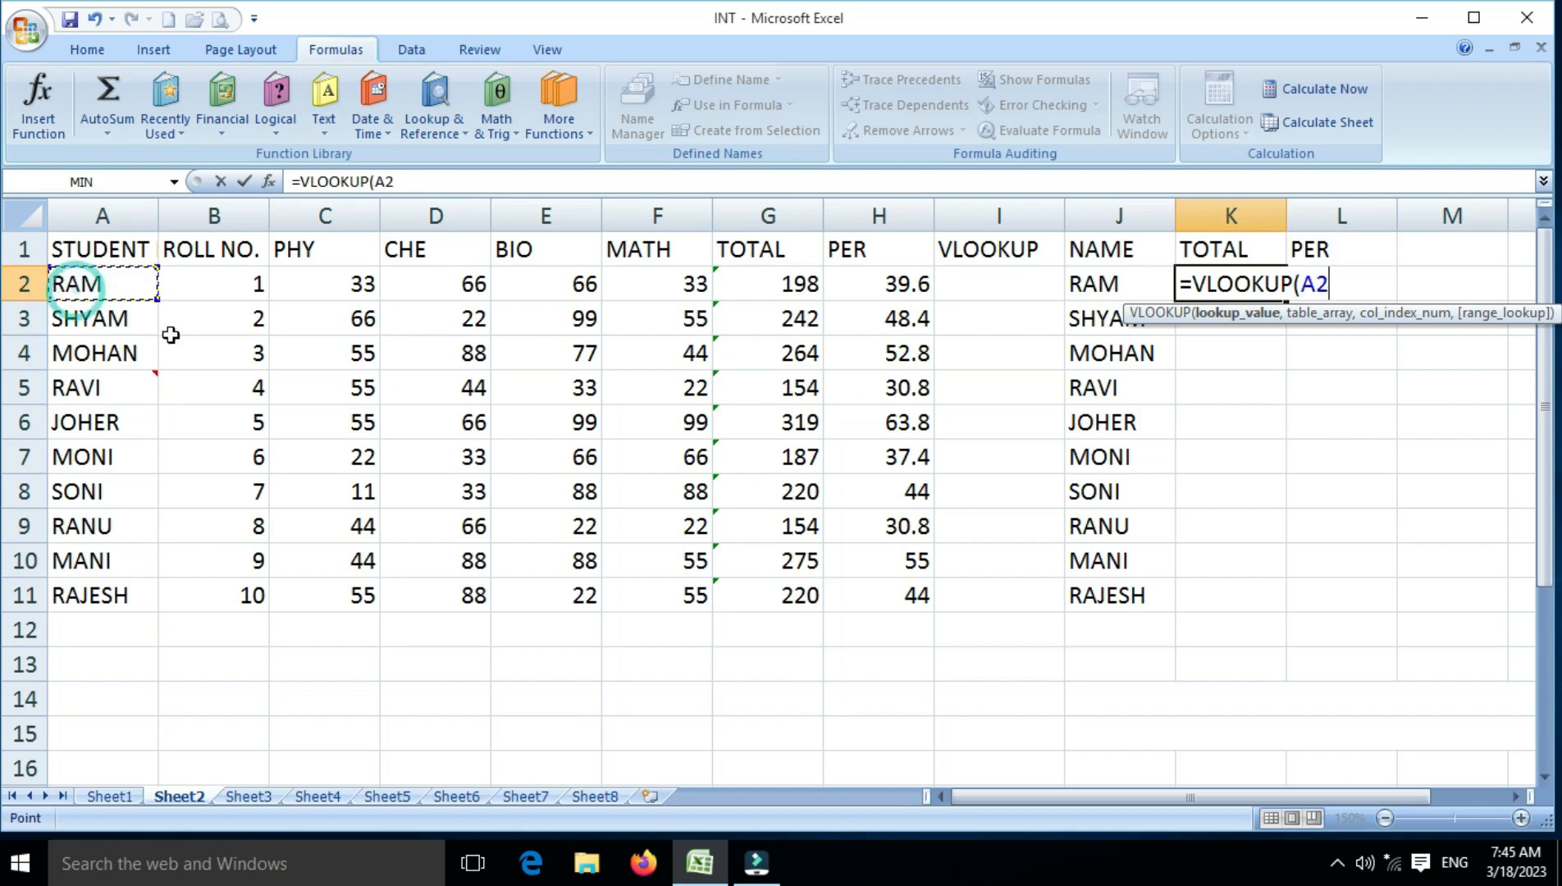
{"action": "type", "text": ","}
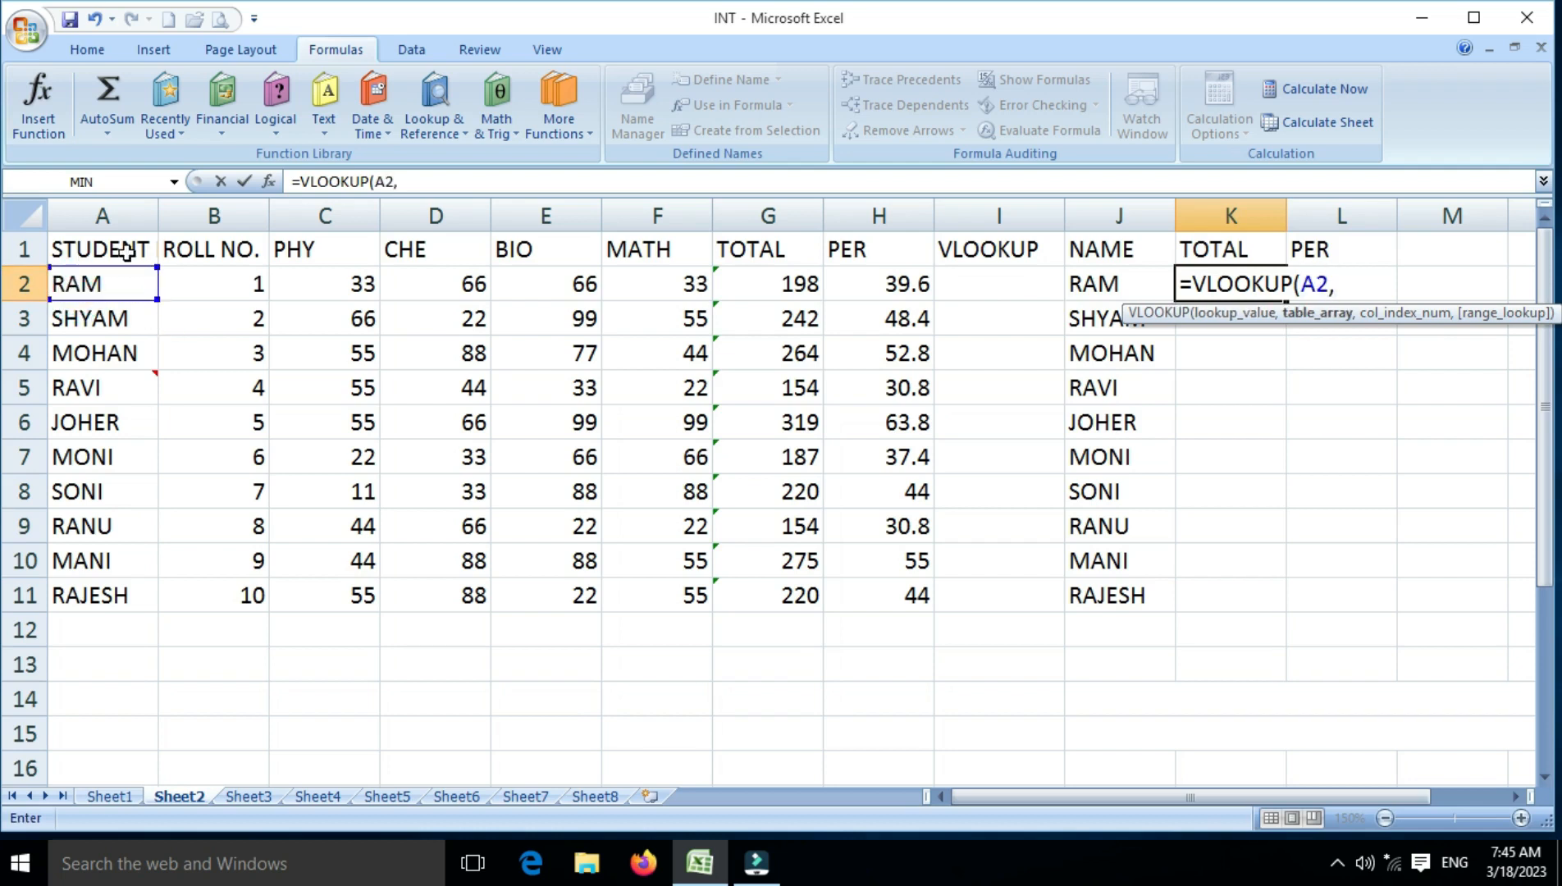
Complete the K2 lookup with table range A1:H11, column index 7 and range lookup 0, and fill it down to K11
{"action": "left_click_drag", "start_coordinate": [128, 254], "coordinate": [841, 600]}
{"action": "type", "text": ","}
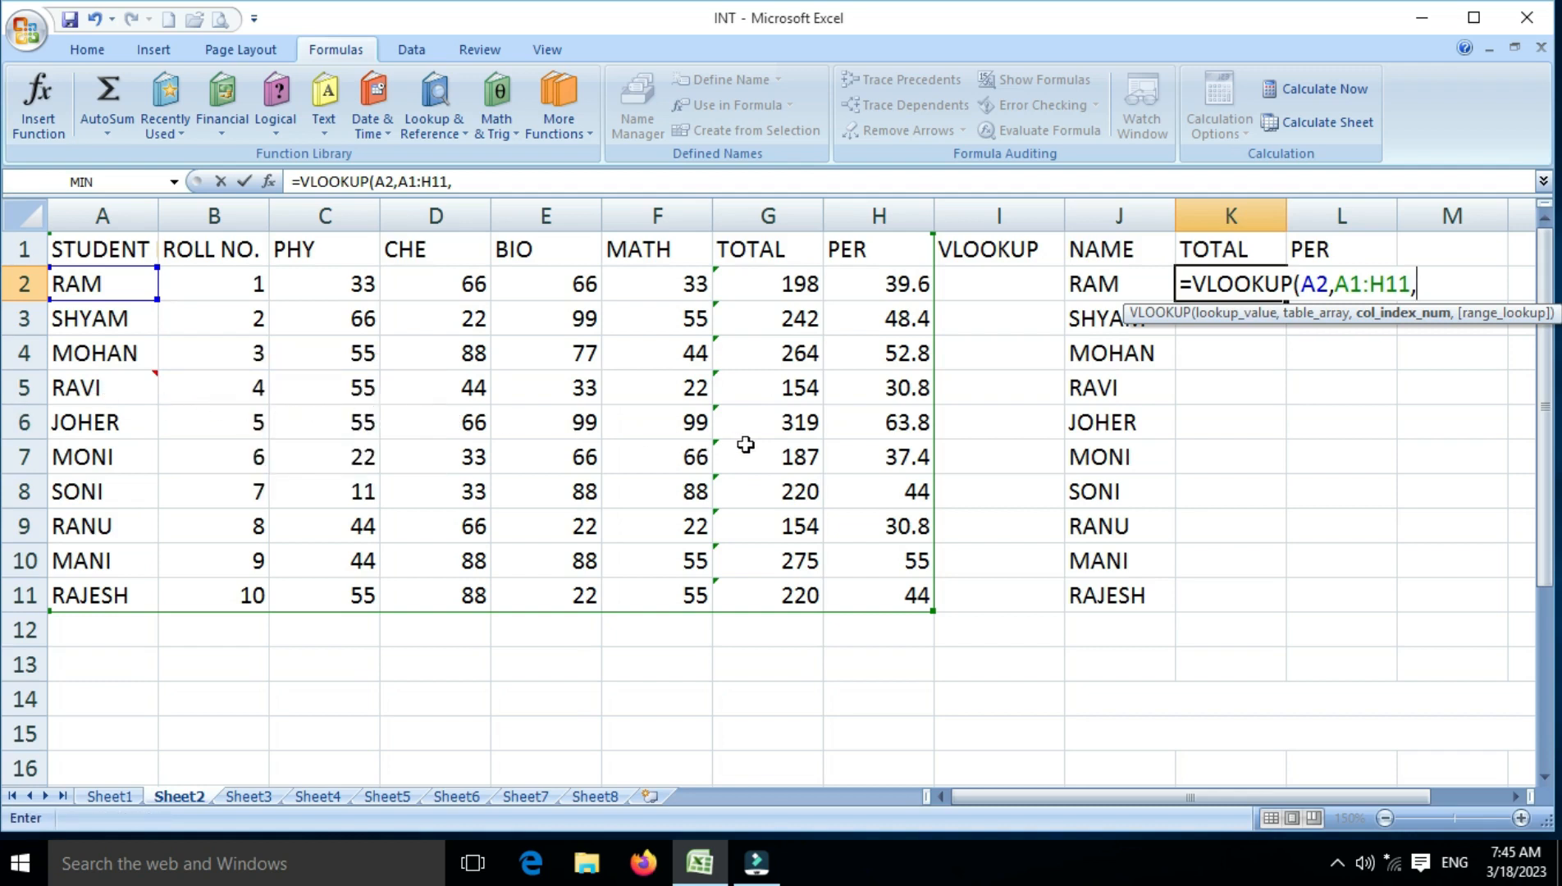
{"action": "type", "text": "7,"}
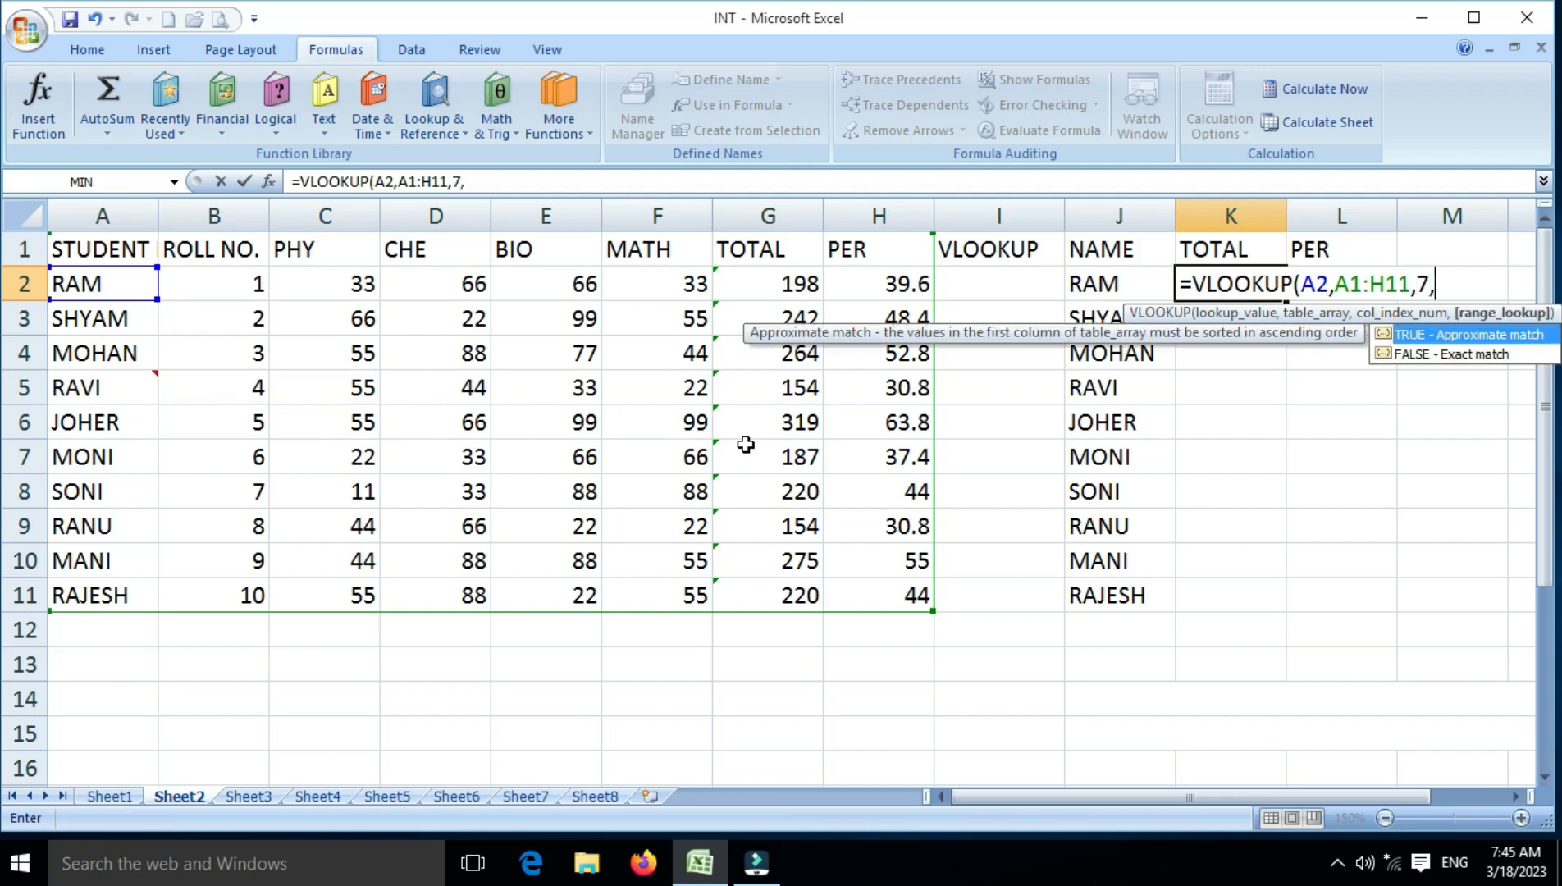
{"action": "type", "text": "0)"}
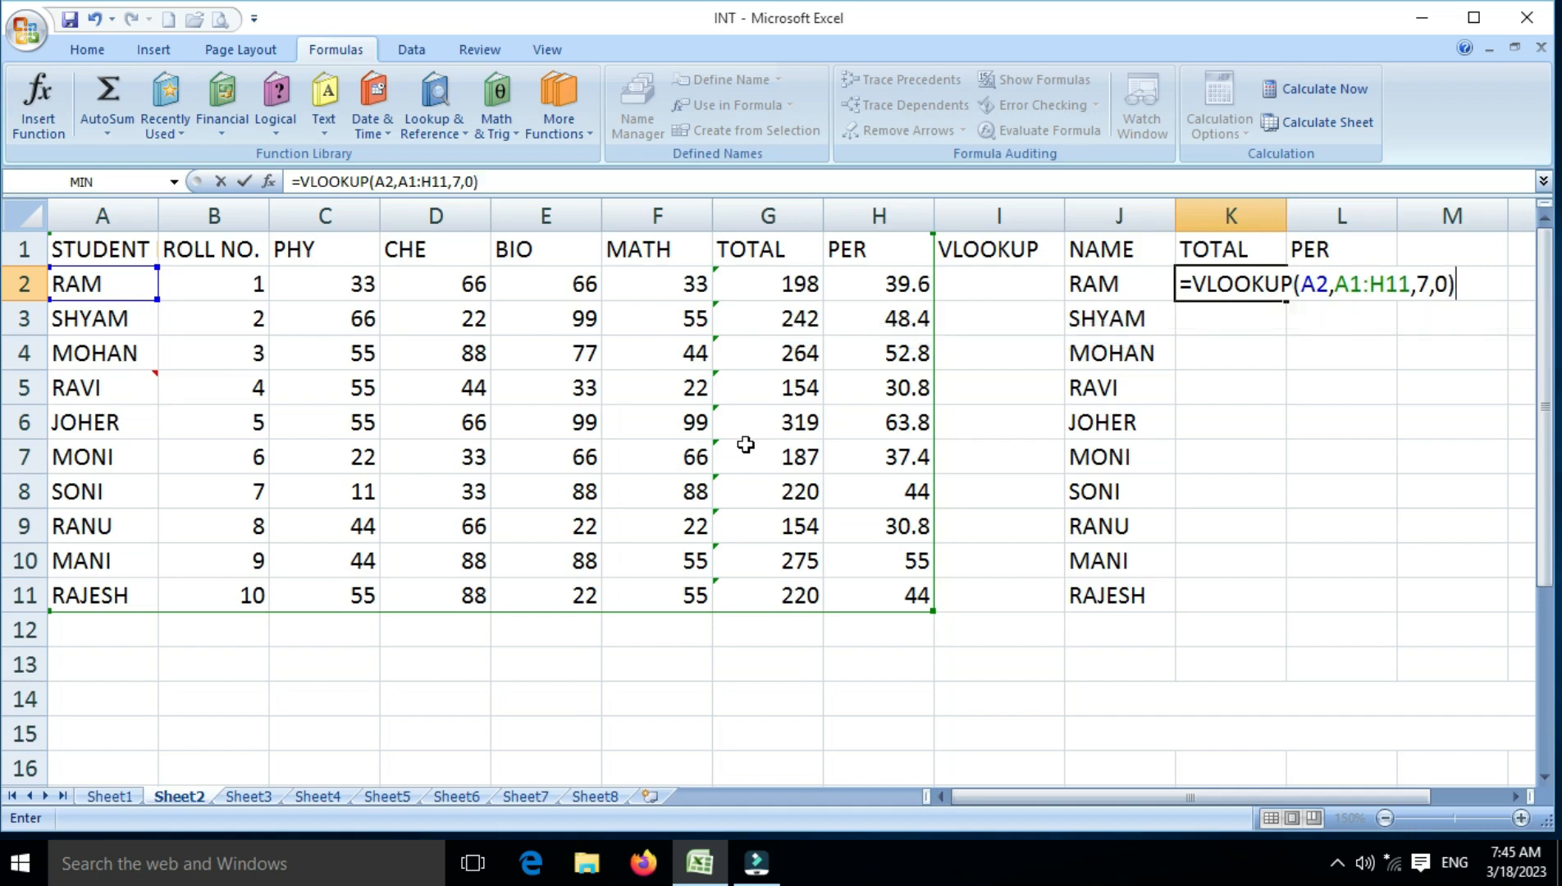
{"action": "key", "text": "Return"}
{"action": "key", "text": "Up"}
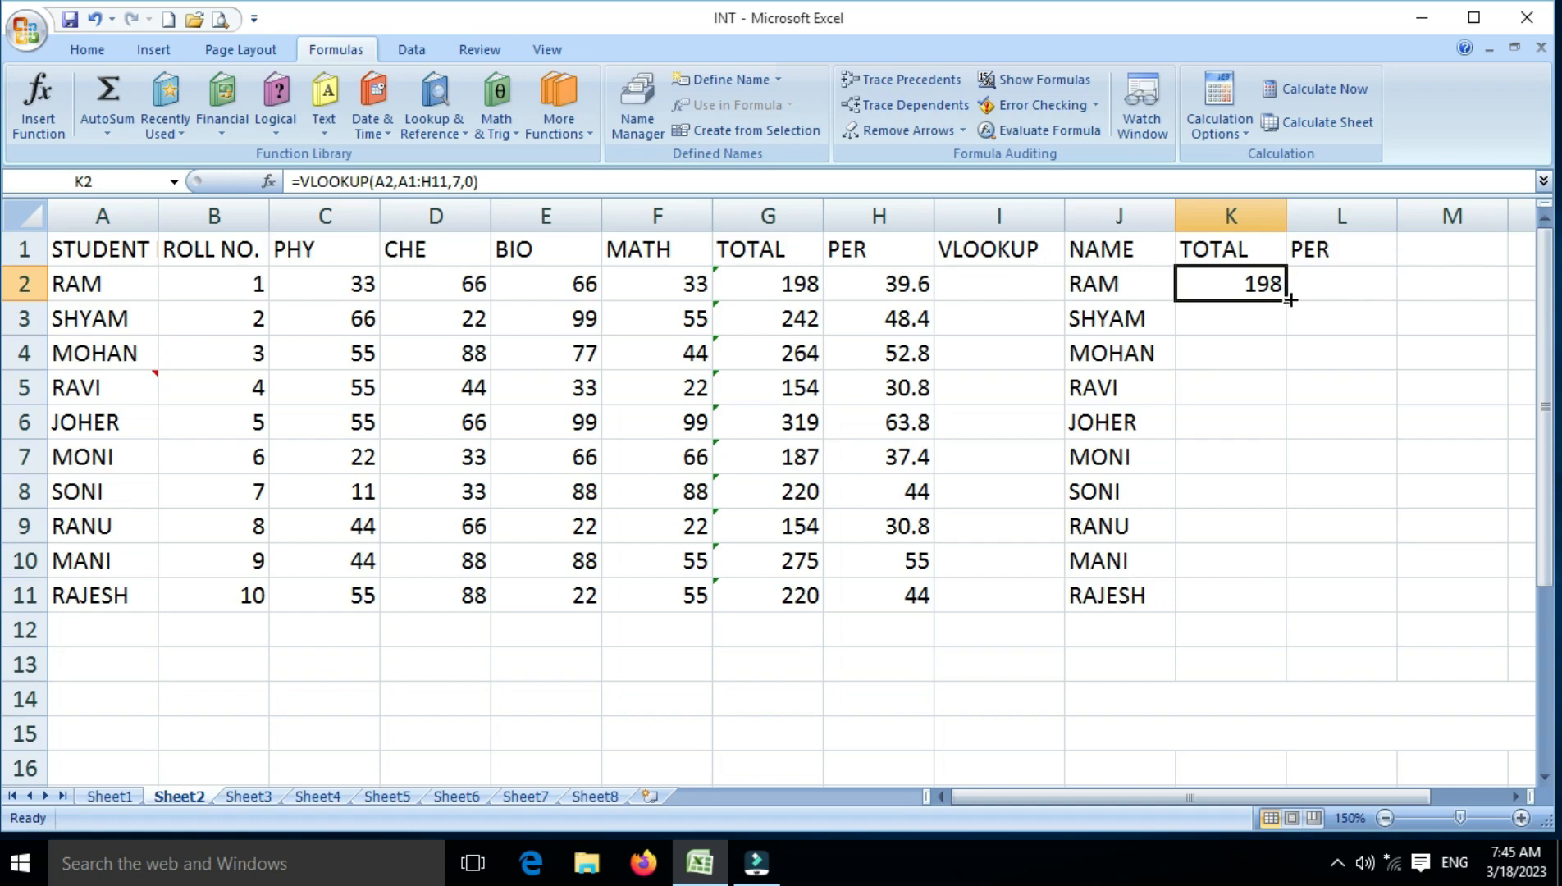
{"action": "left_click_drag", "start_coordinate": [1286, 300], "coordinate": [1252, 605]}
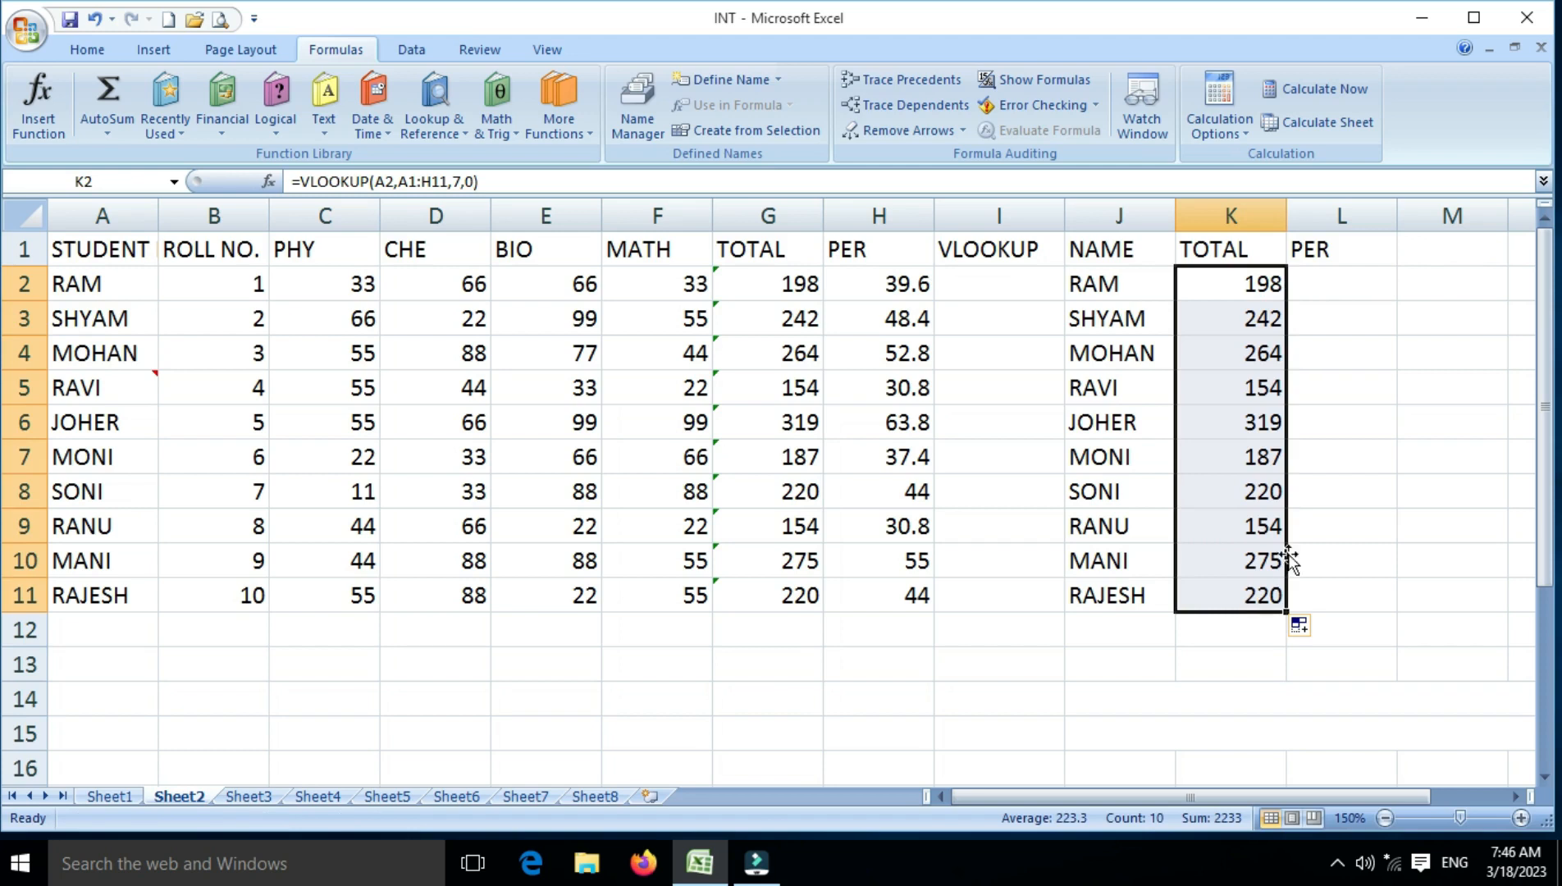
Start a VLOOKUP formula in cell L2 under PER, using A2 as the lookup value
{"action": "left_click", "coordinate": [1345, 275]}
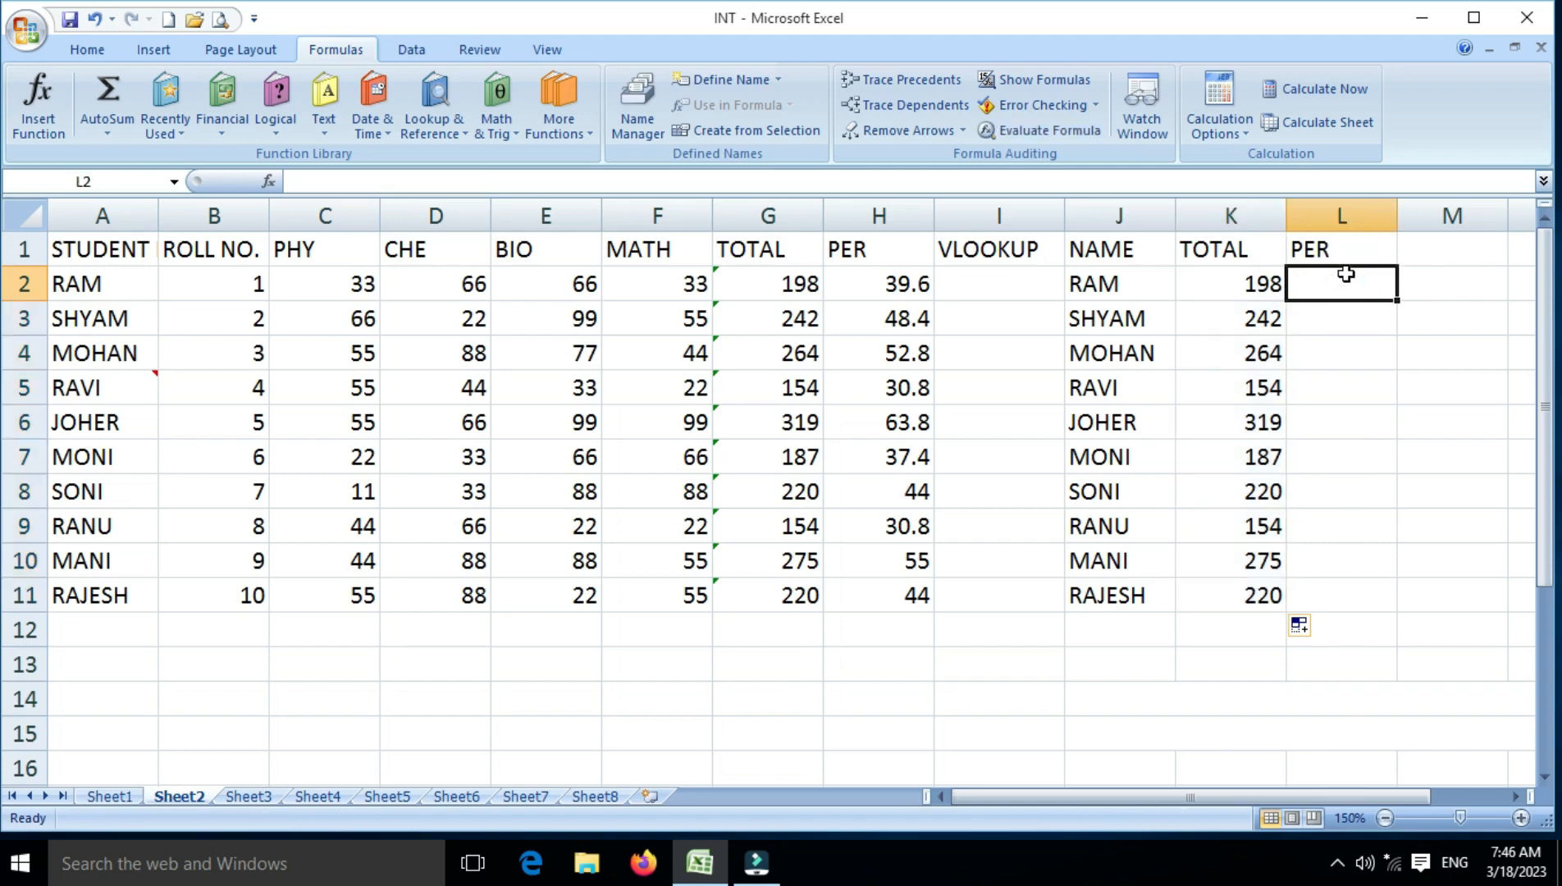
{"action": "type", "text": "="}
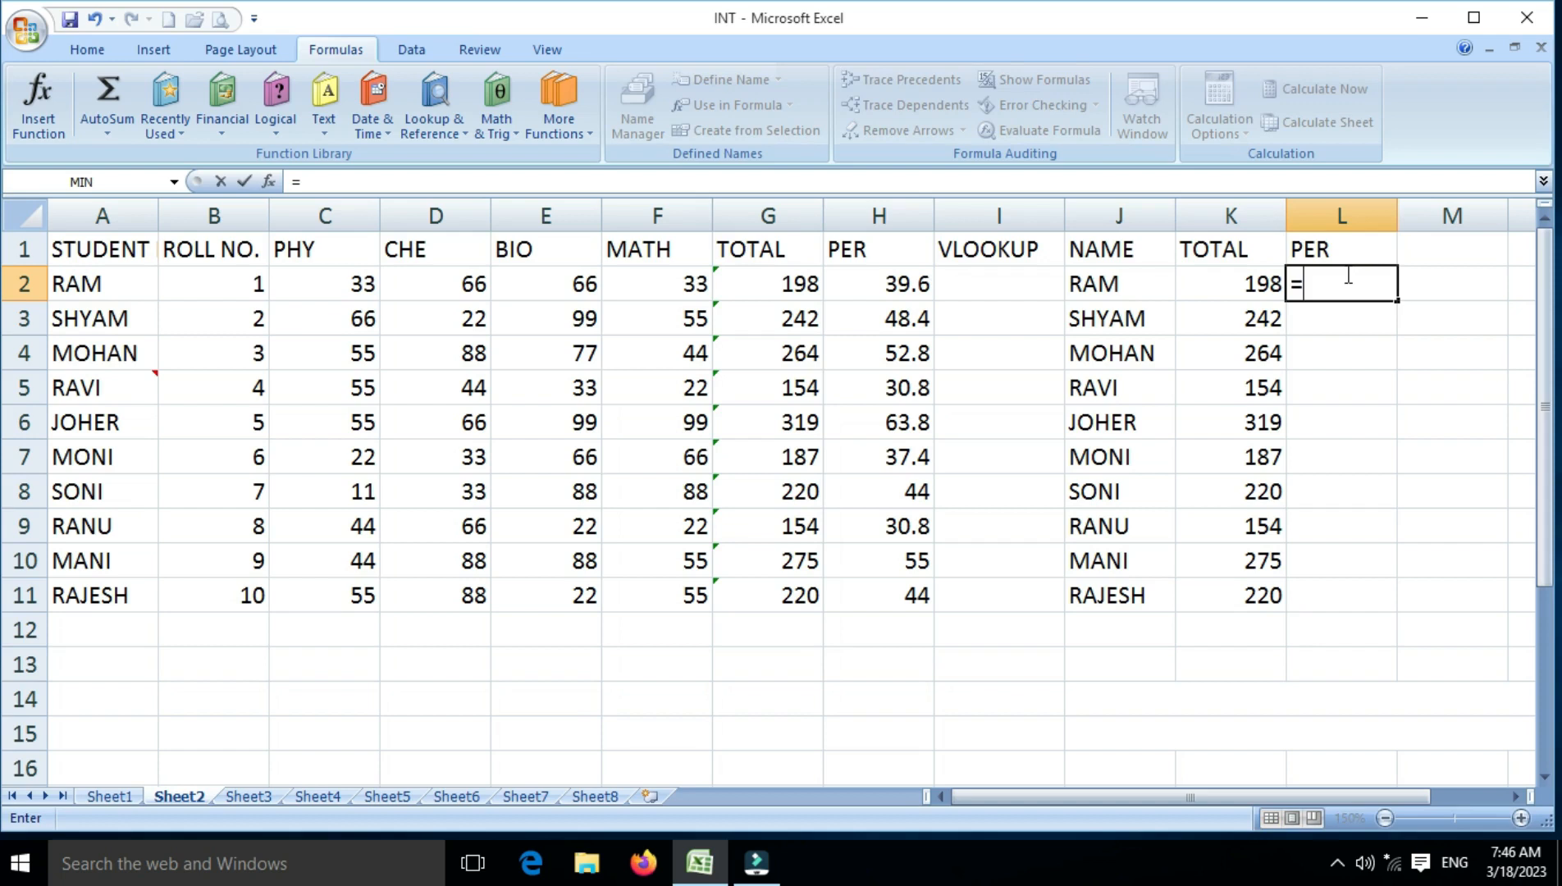
{"action": "type", "text": "VLOOKU"}
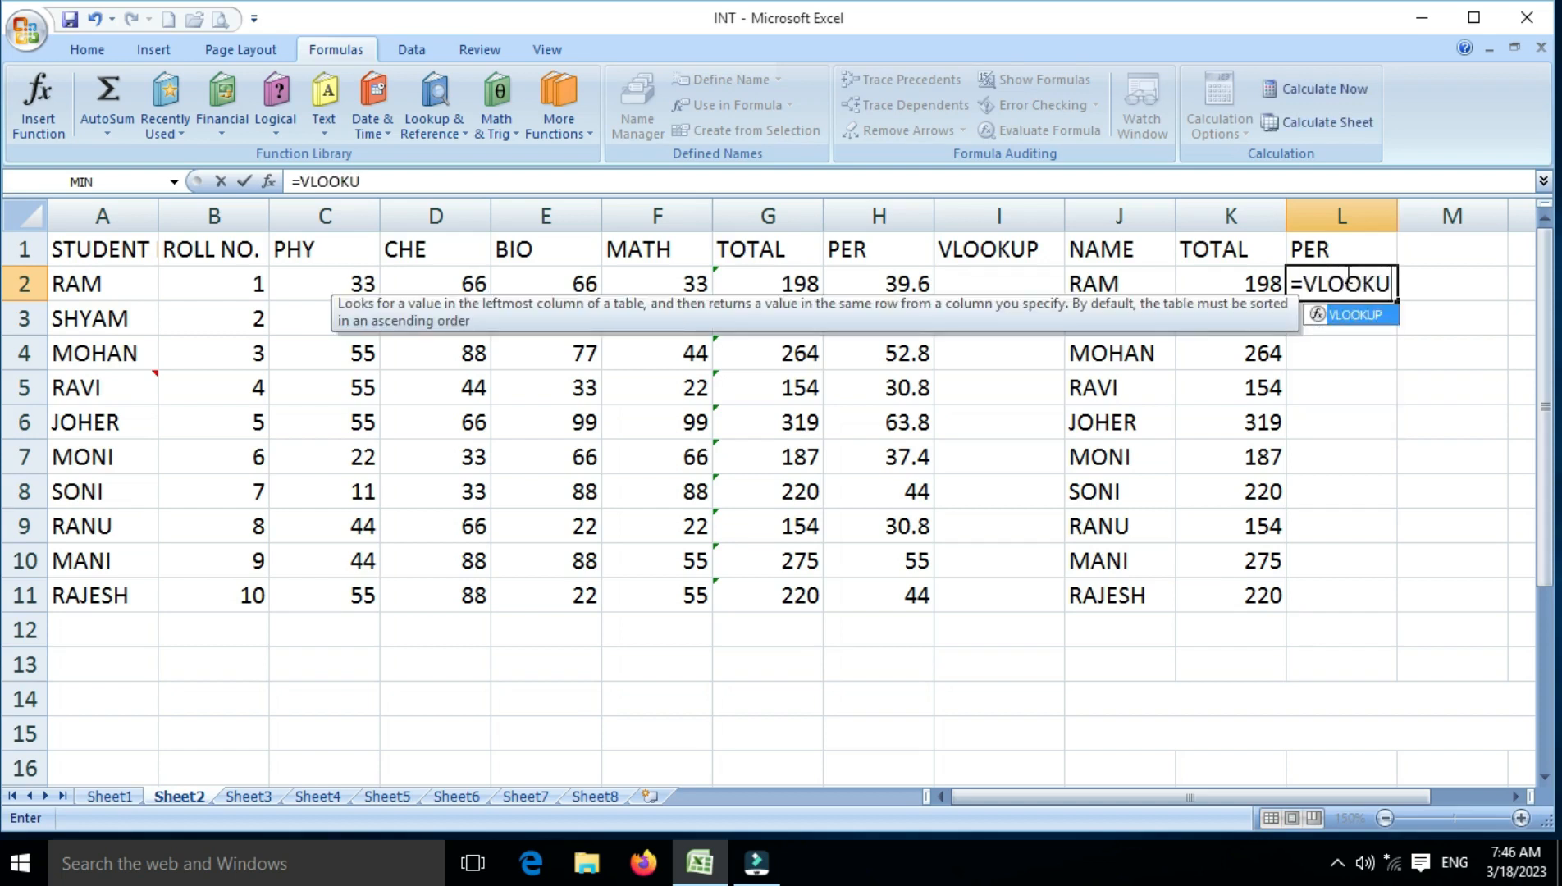
{"action": "type", "text": "P("}
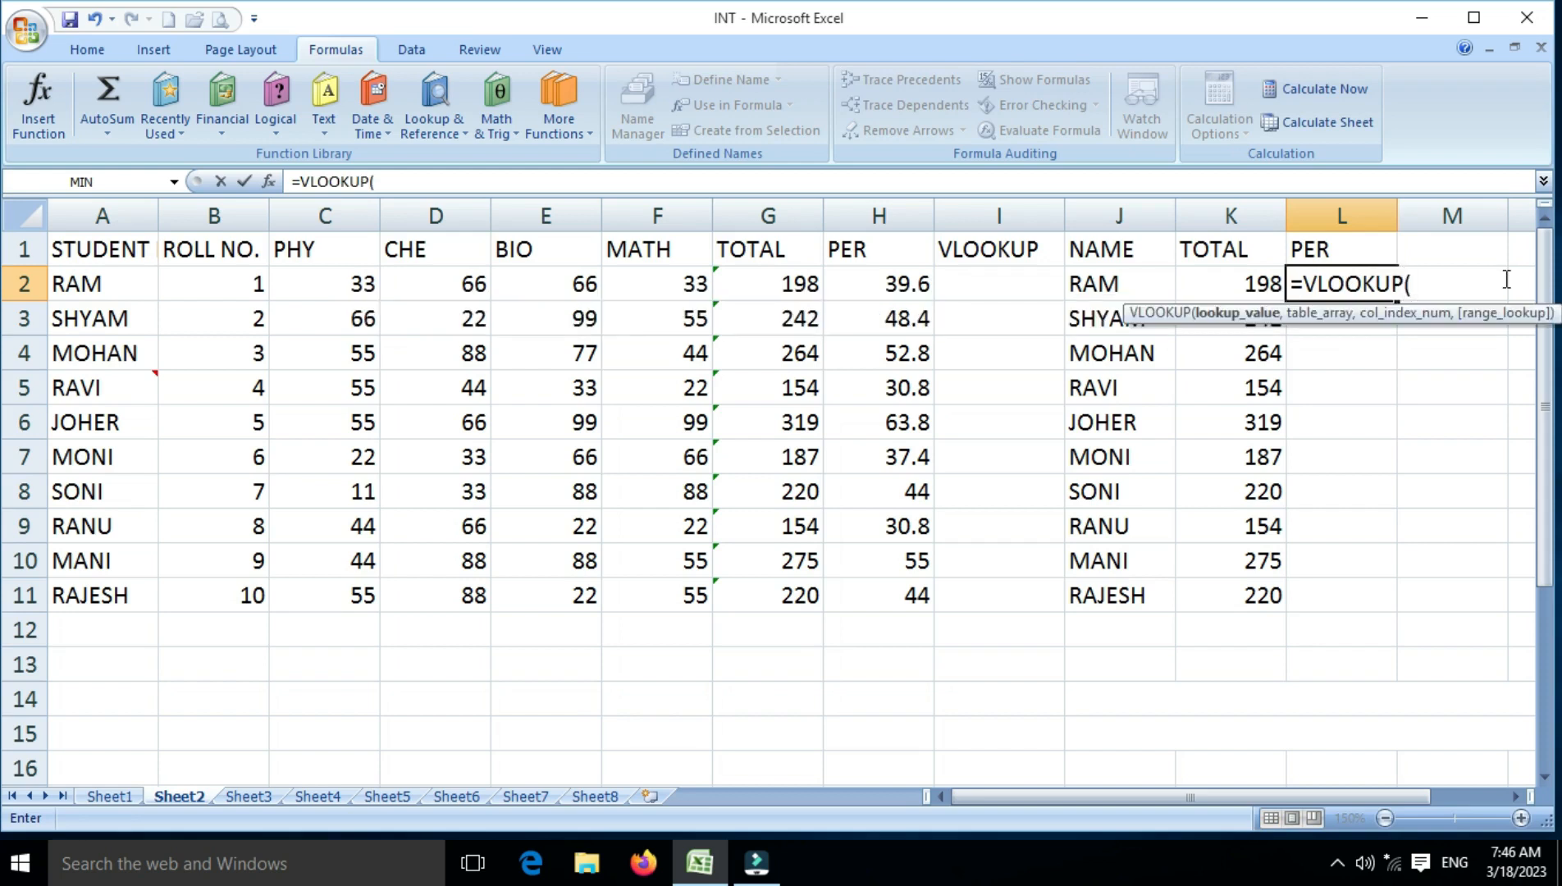
{"action": "left_click", "coordinate": [94, 291]}
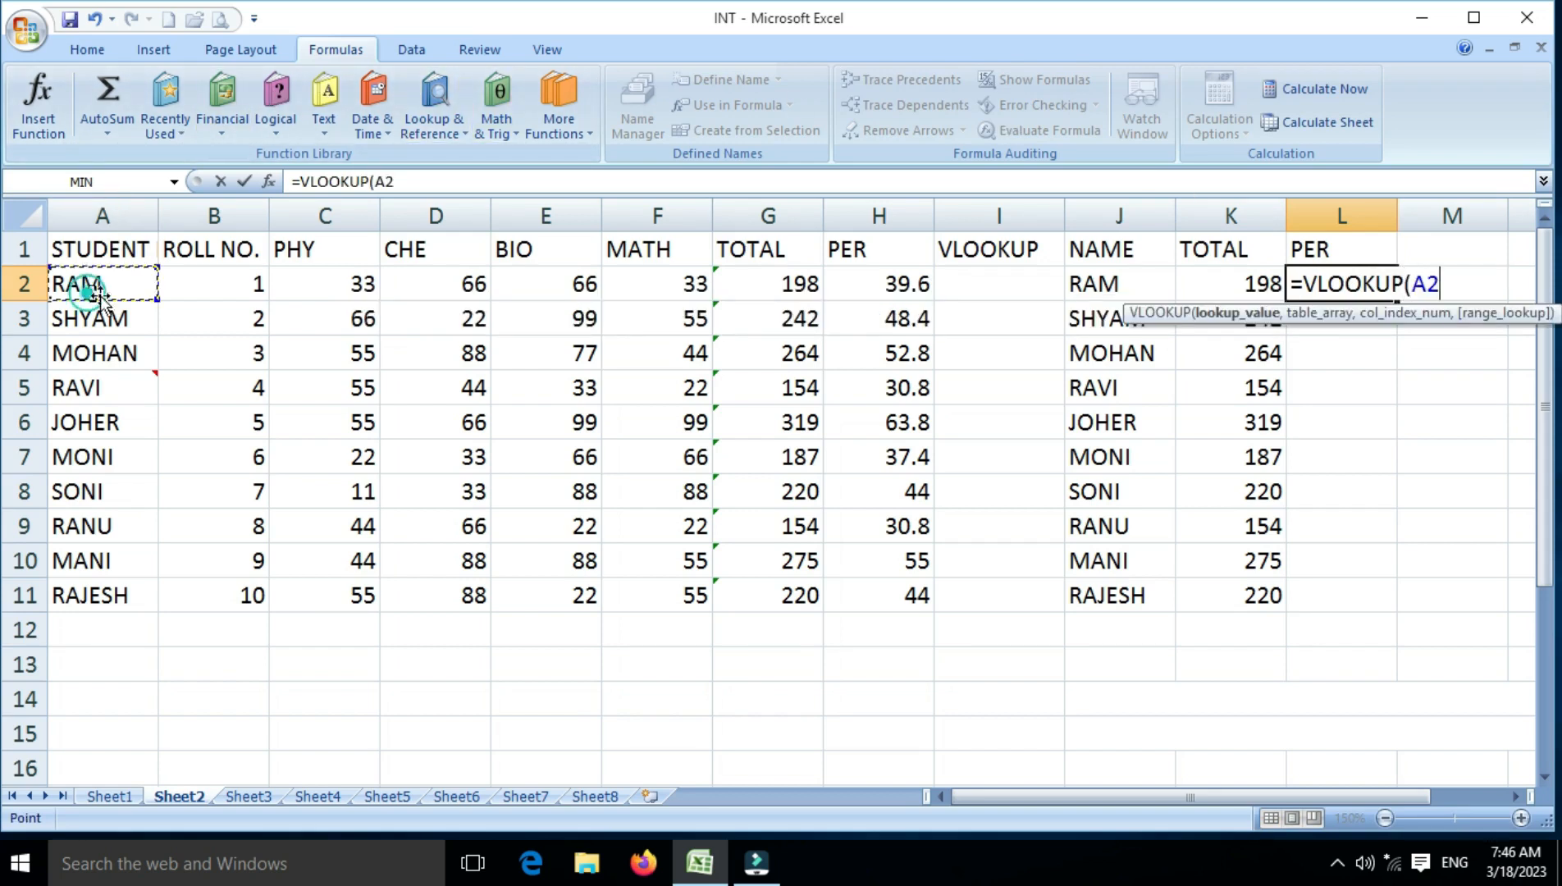
{"action": "type", "text": ","}
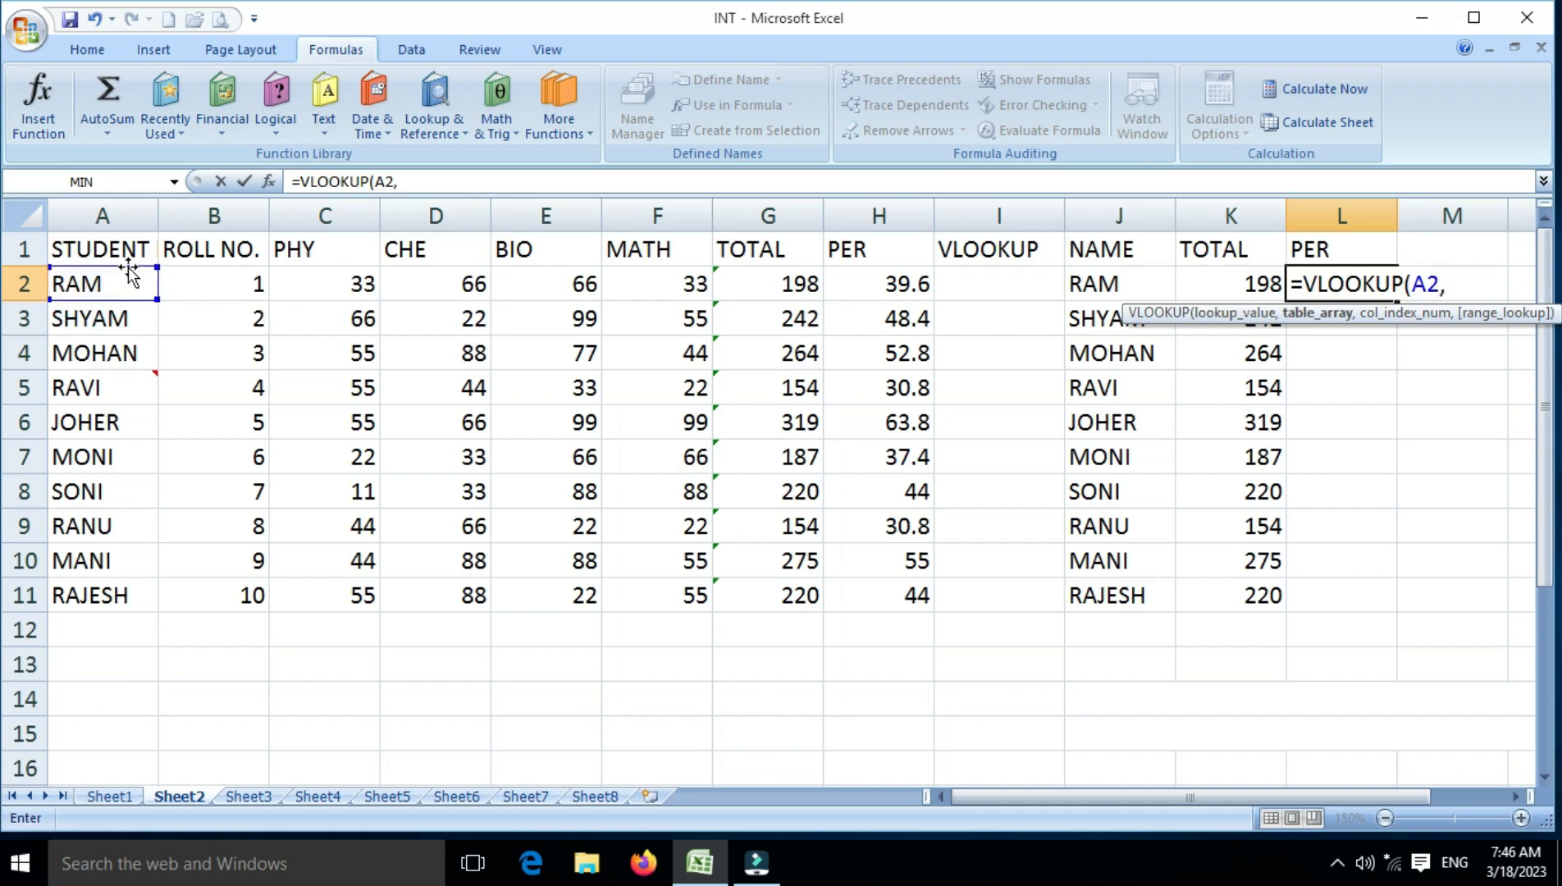
Complete the L2 lookup with table range A1:H11, column index 8 and range lookup 0, and fill it down to L11
{"action": "left_click_drag", "start_coordinate": [105, 250], "coordinate": [846, 581]}
{"action": "type", "text": ","}
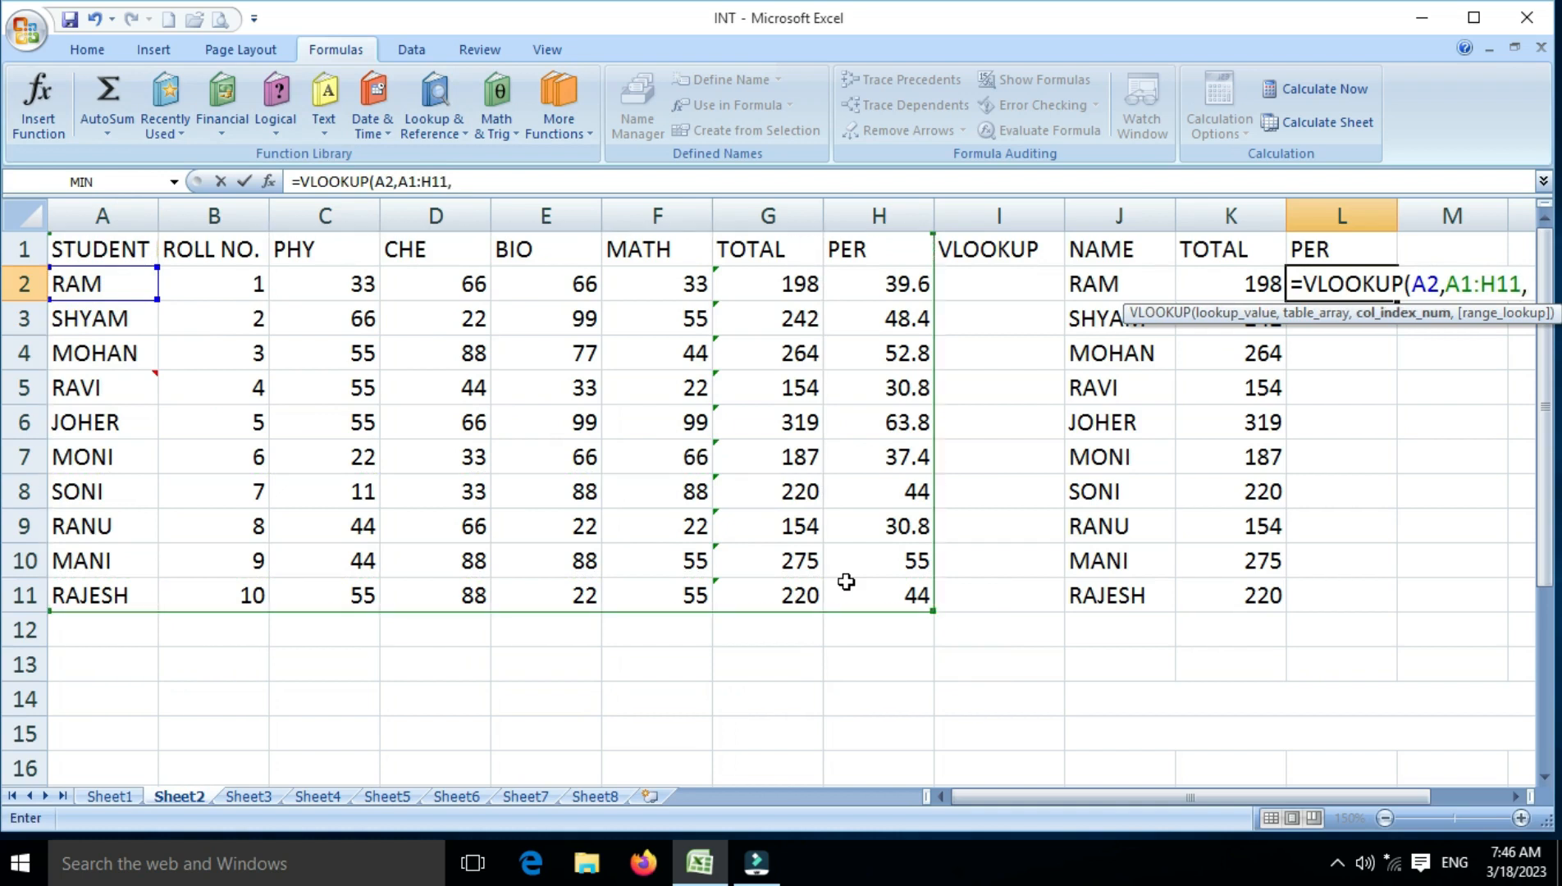
{"action": "type", "text": "8"}
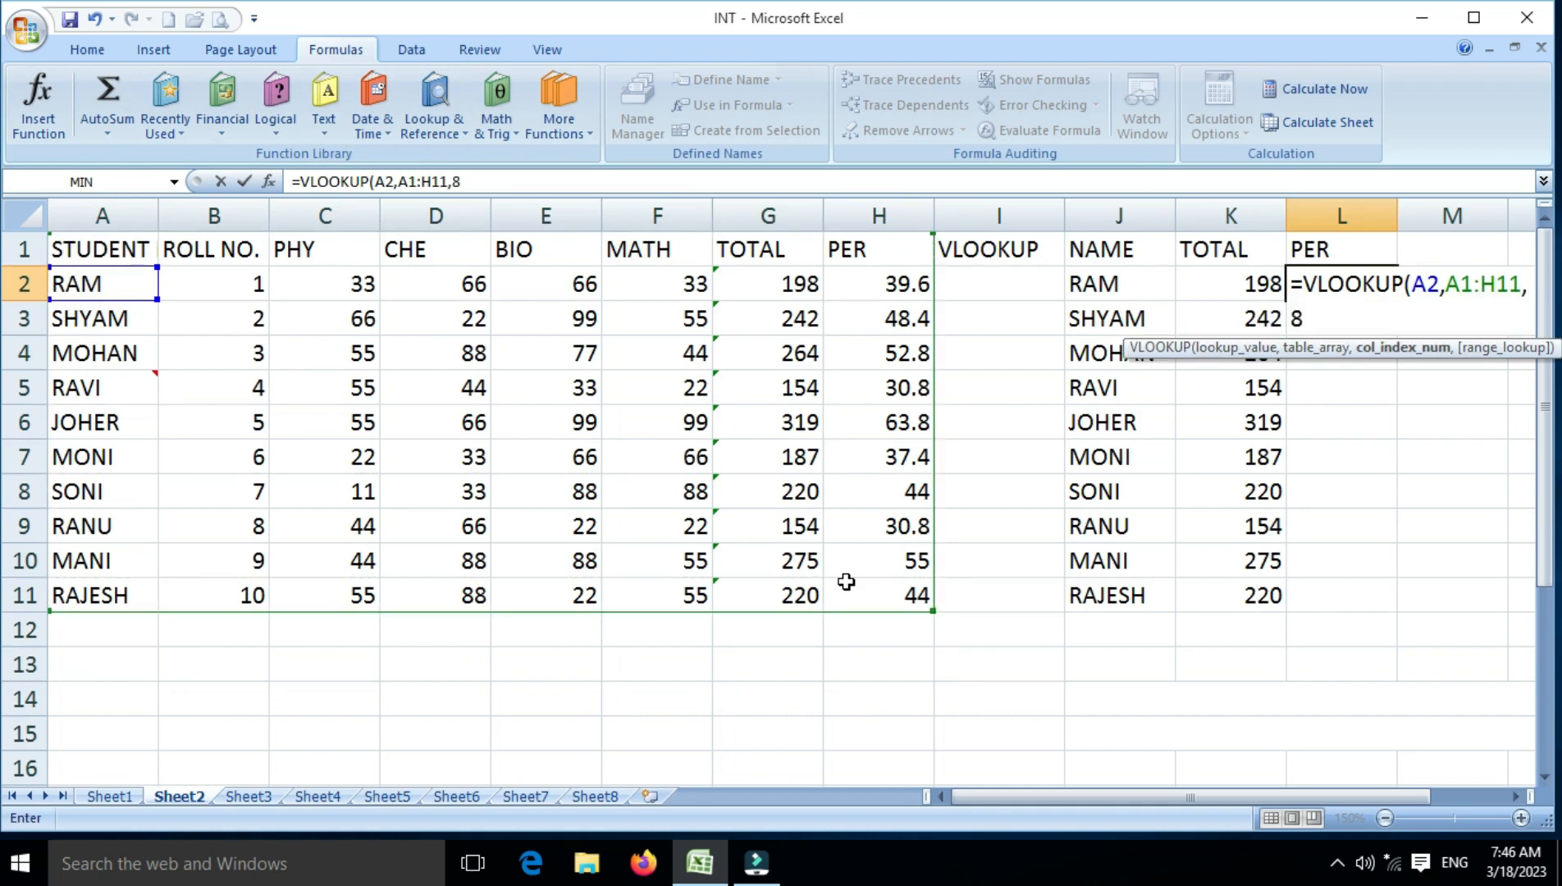
{"action": "type", "text": ",0"}
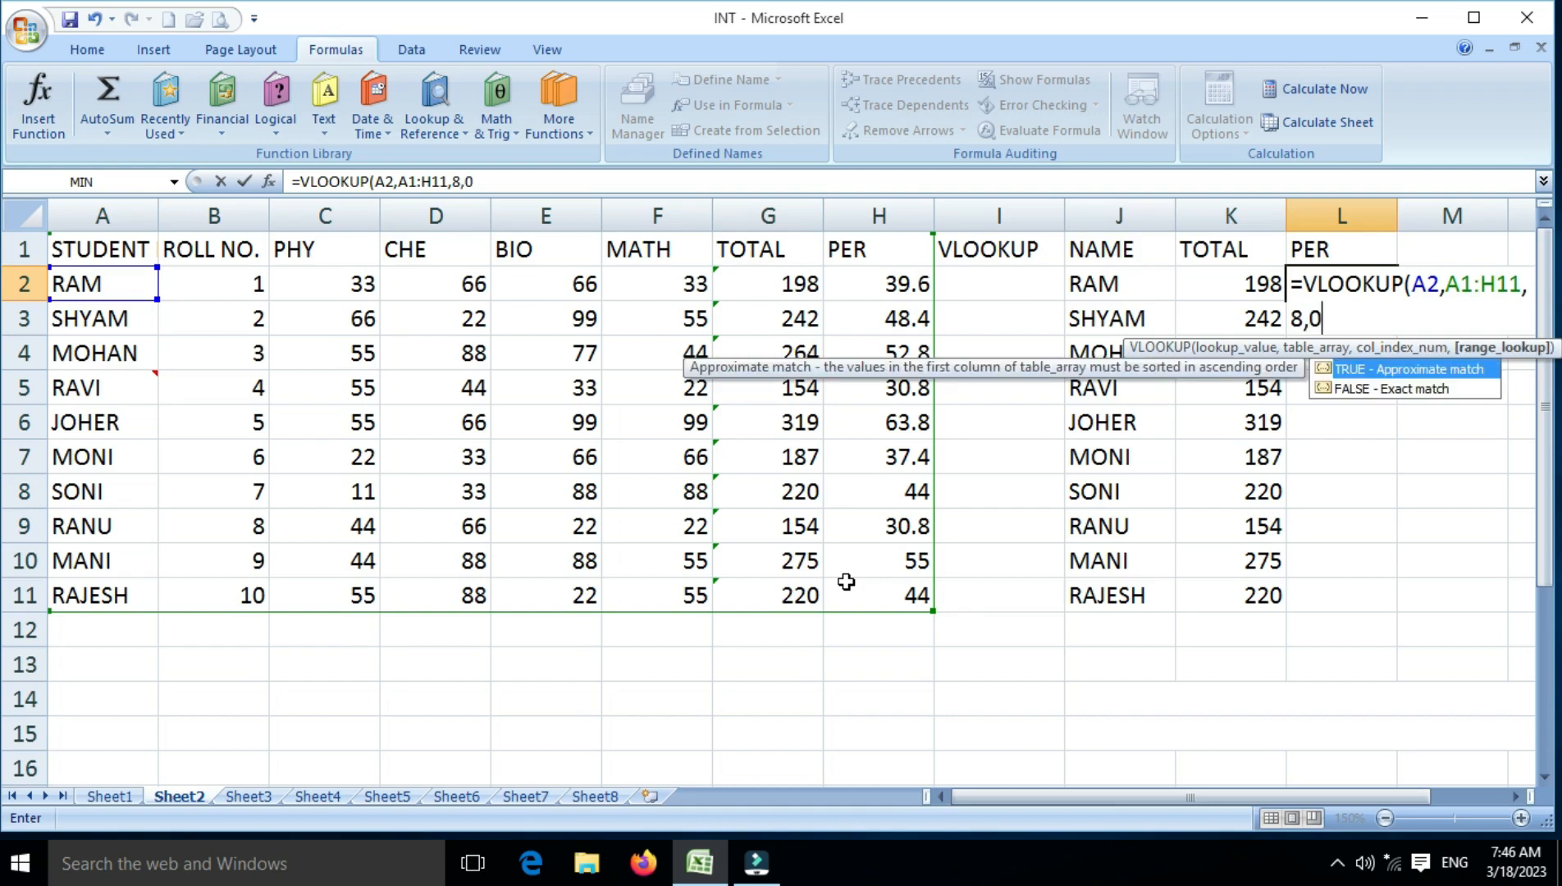
{"action": "type", "text": ")"}
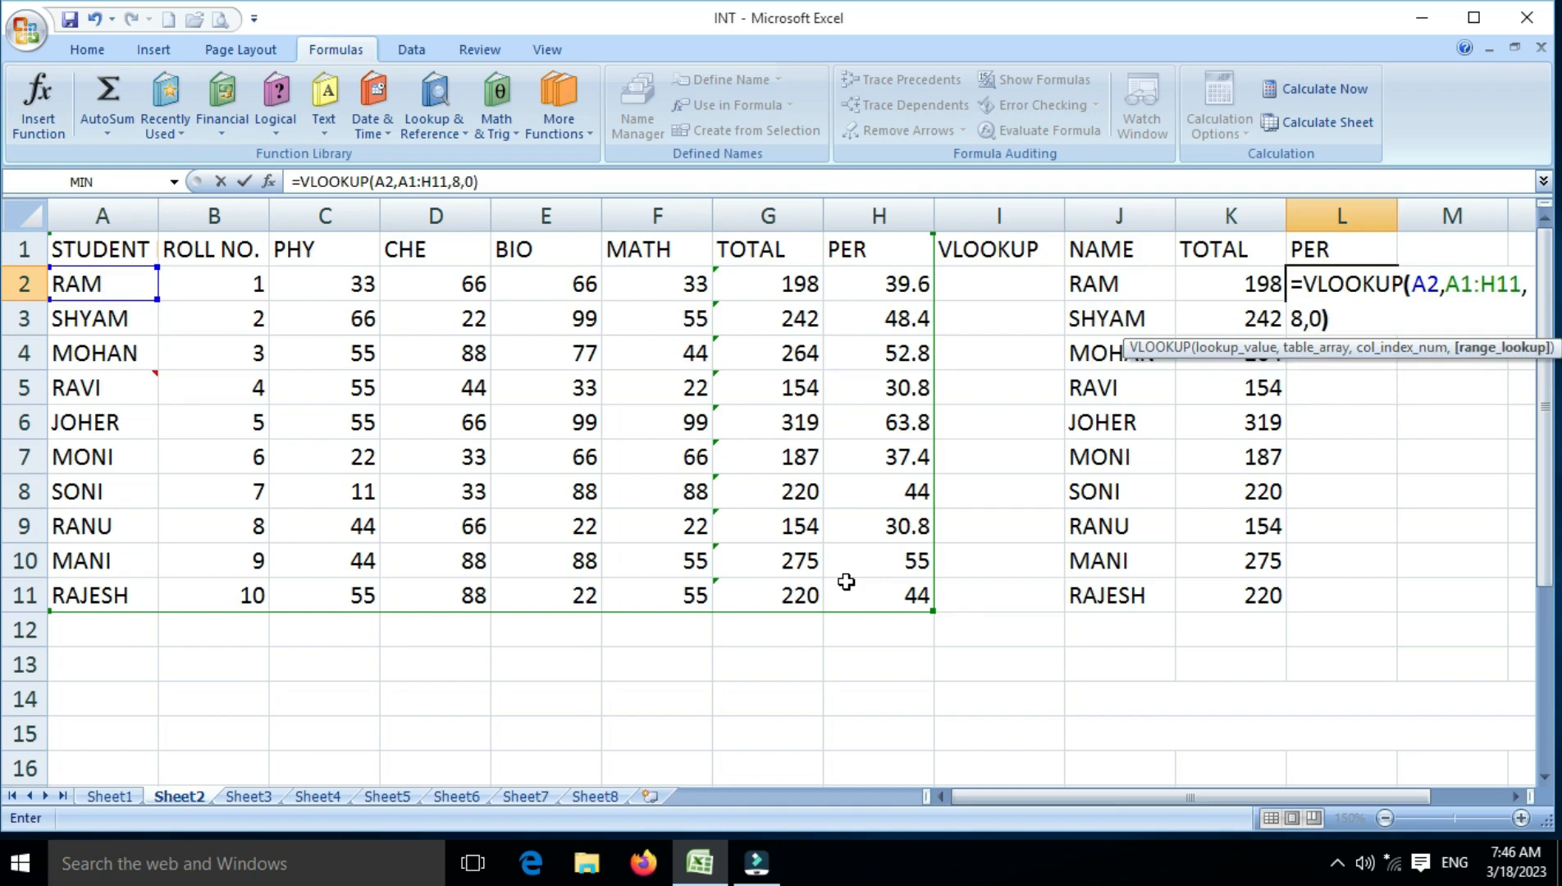
{"action": "key", "text": "Return"}
{"action": "key", "text": "Up"}
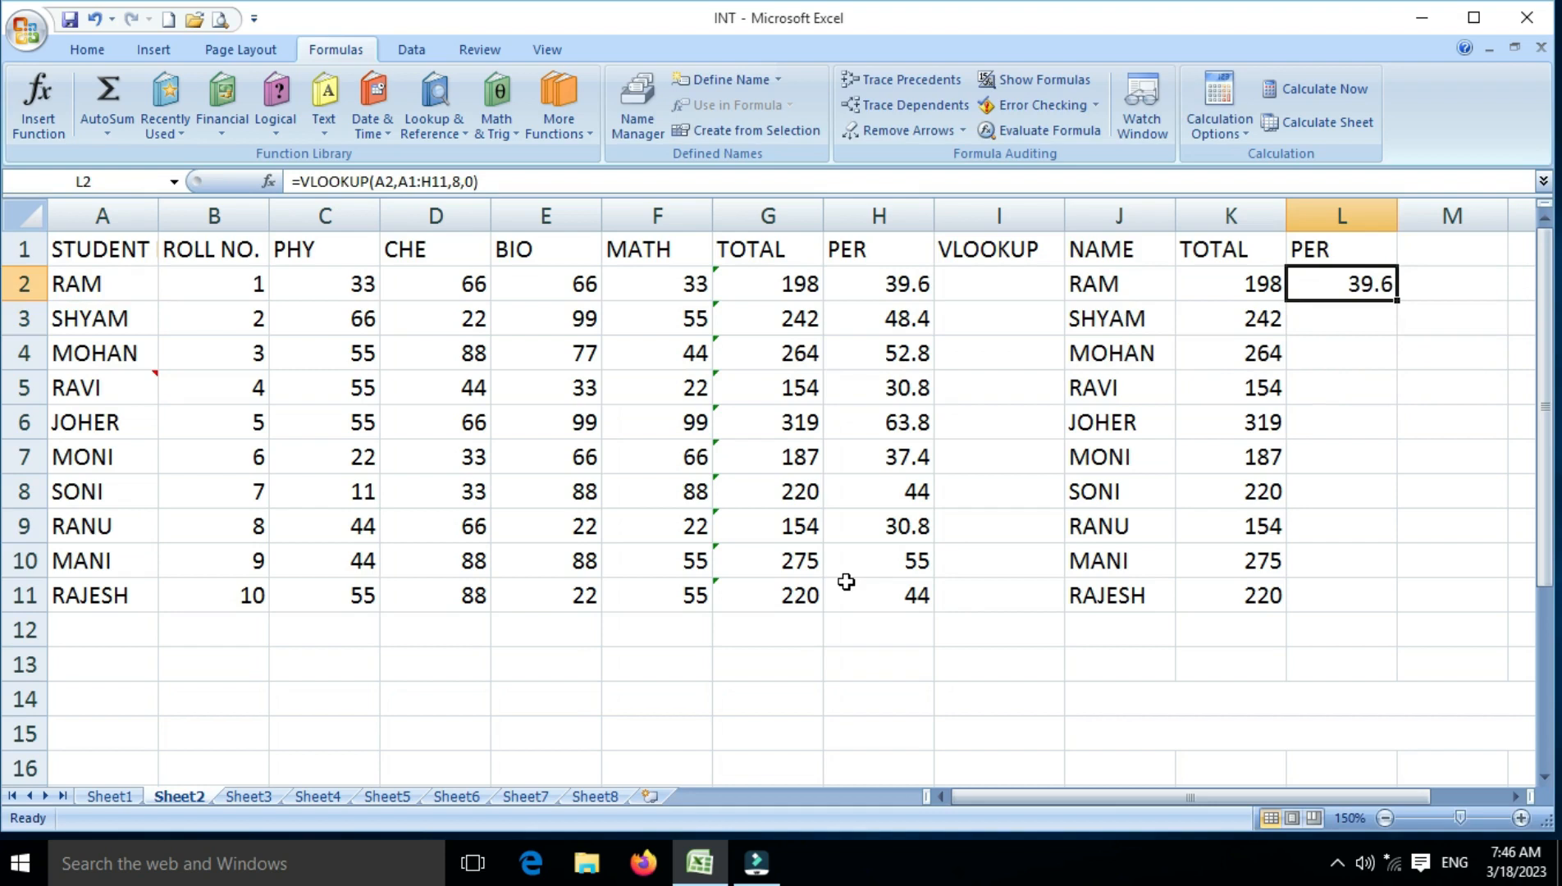
{"action": "left_click_drag", "start_coordinate": [1398, 300], "coordinate": [1378, 599]}
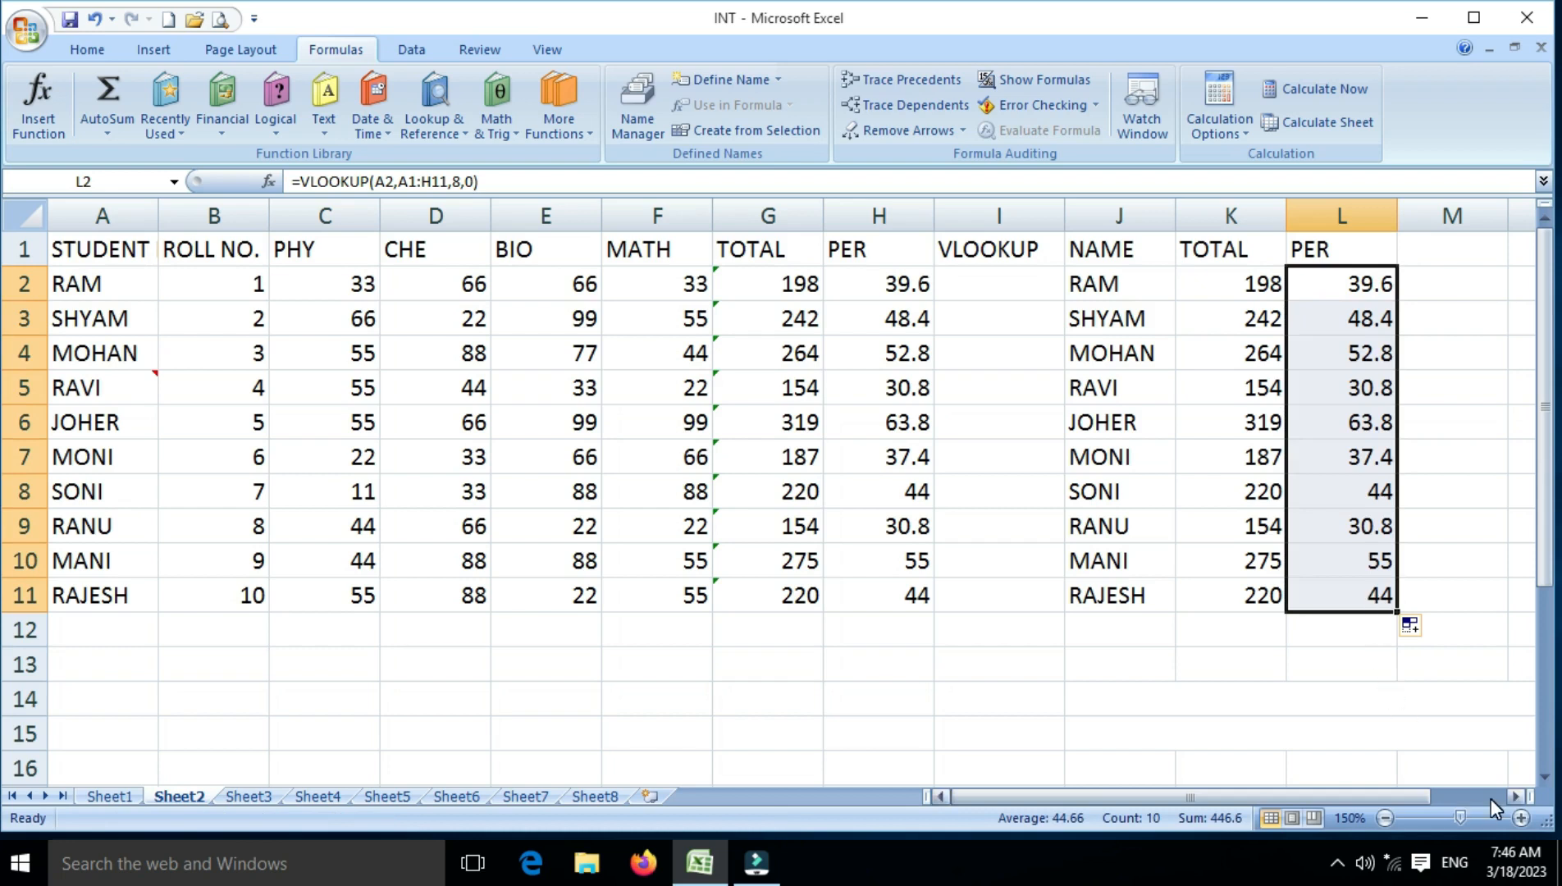
{"action": "left_click", "coordinate": [1510, 797]}
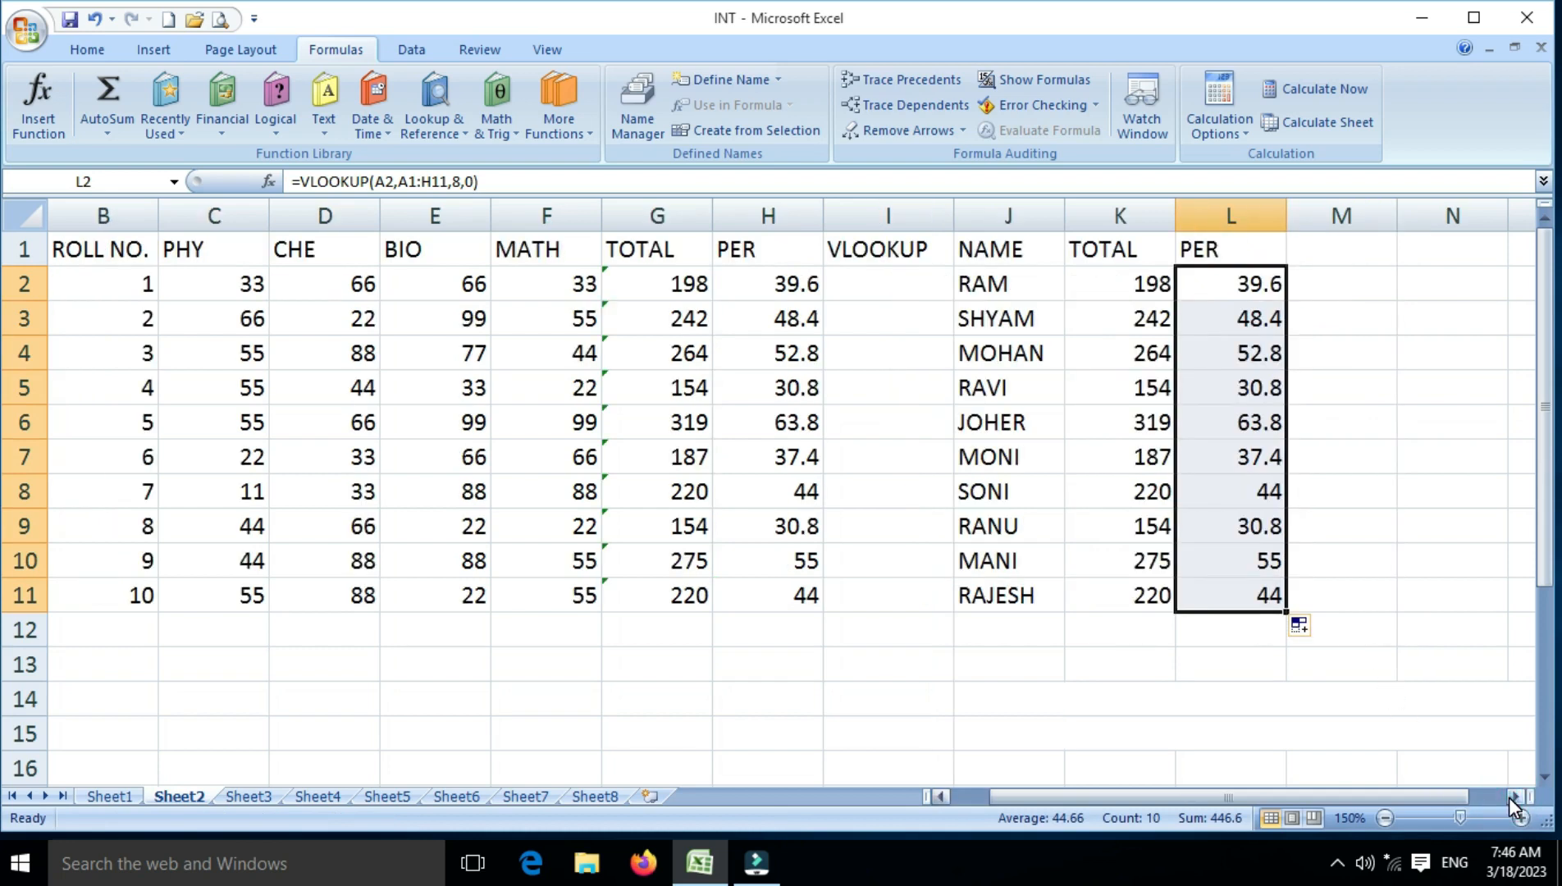
{"action": "left_click", "coordinate": [989, 279]}
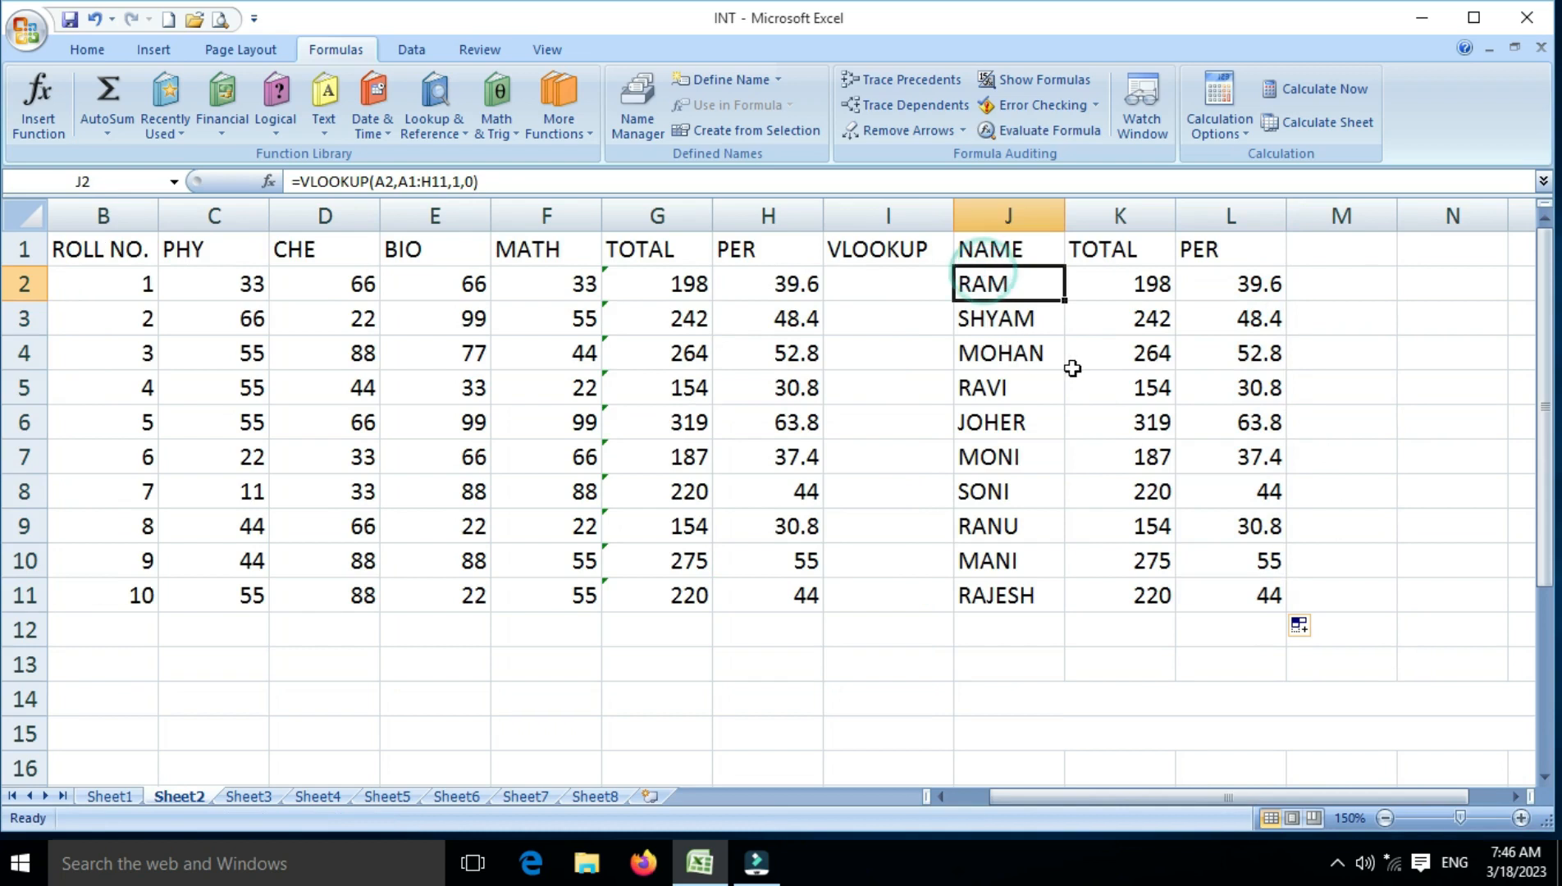
{"action": "left_click", "coordinate": [1072, 367]}
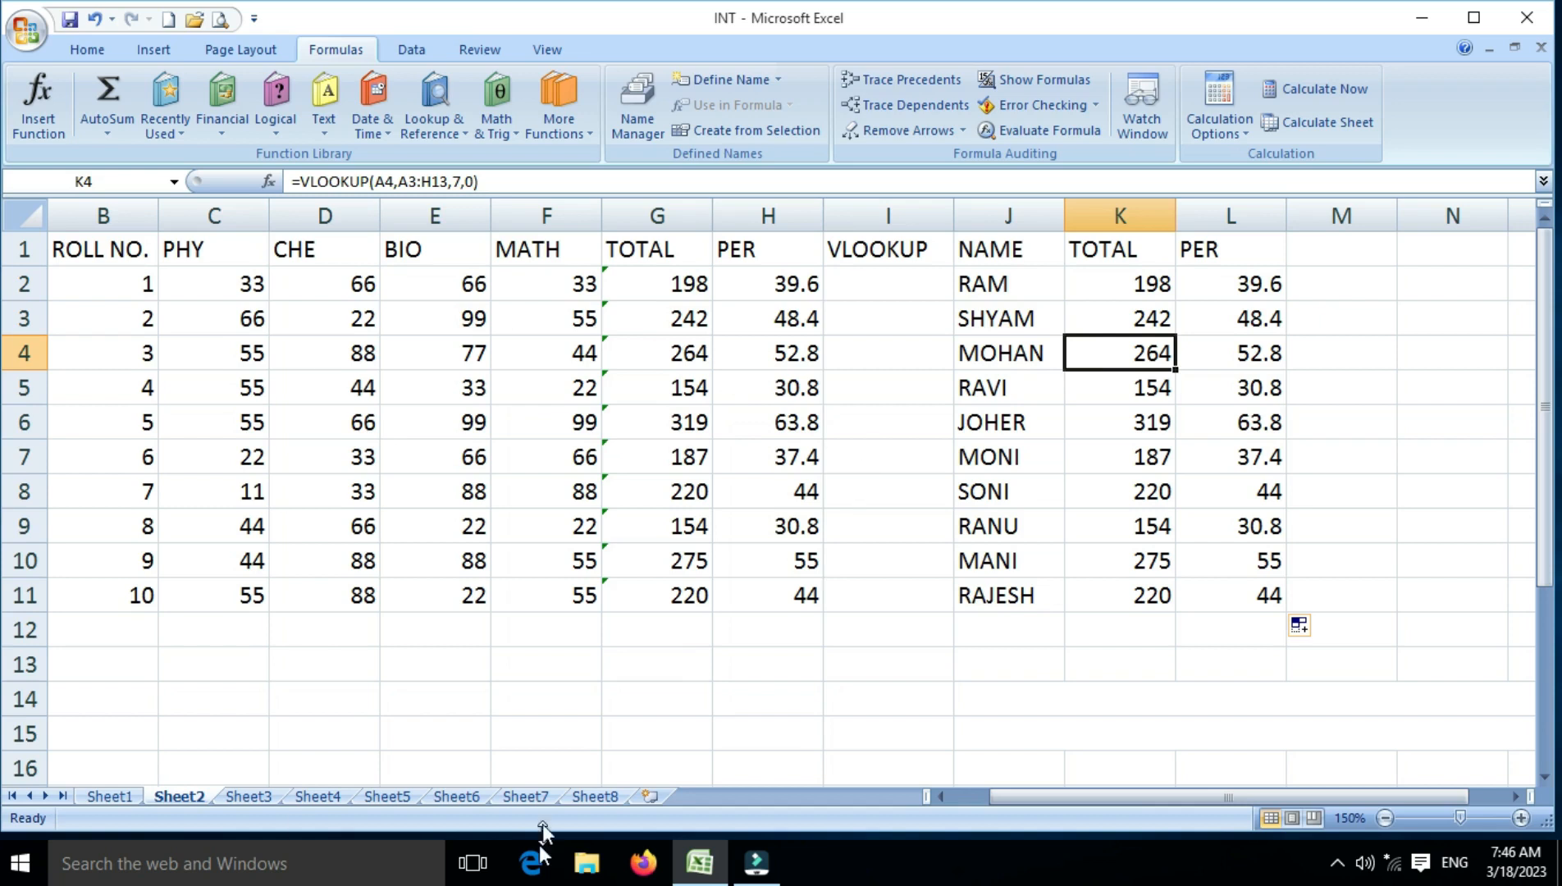
Start a VLOOKUP formula in cell B3 under TOTAL on Sheet8
{"action": "left_click", "coordinate": [603, 798]}
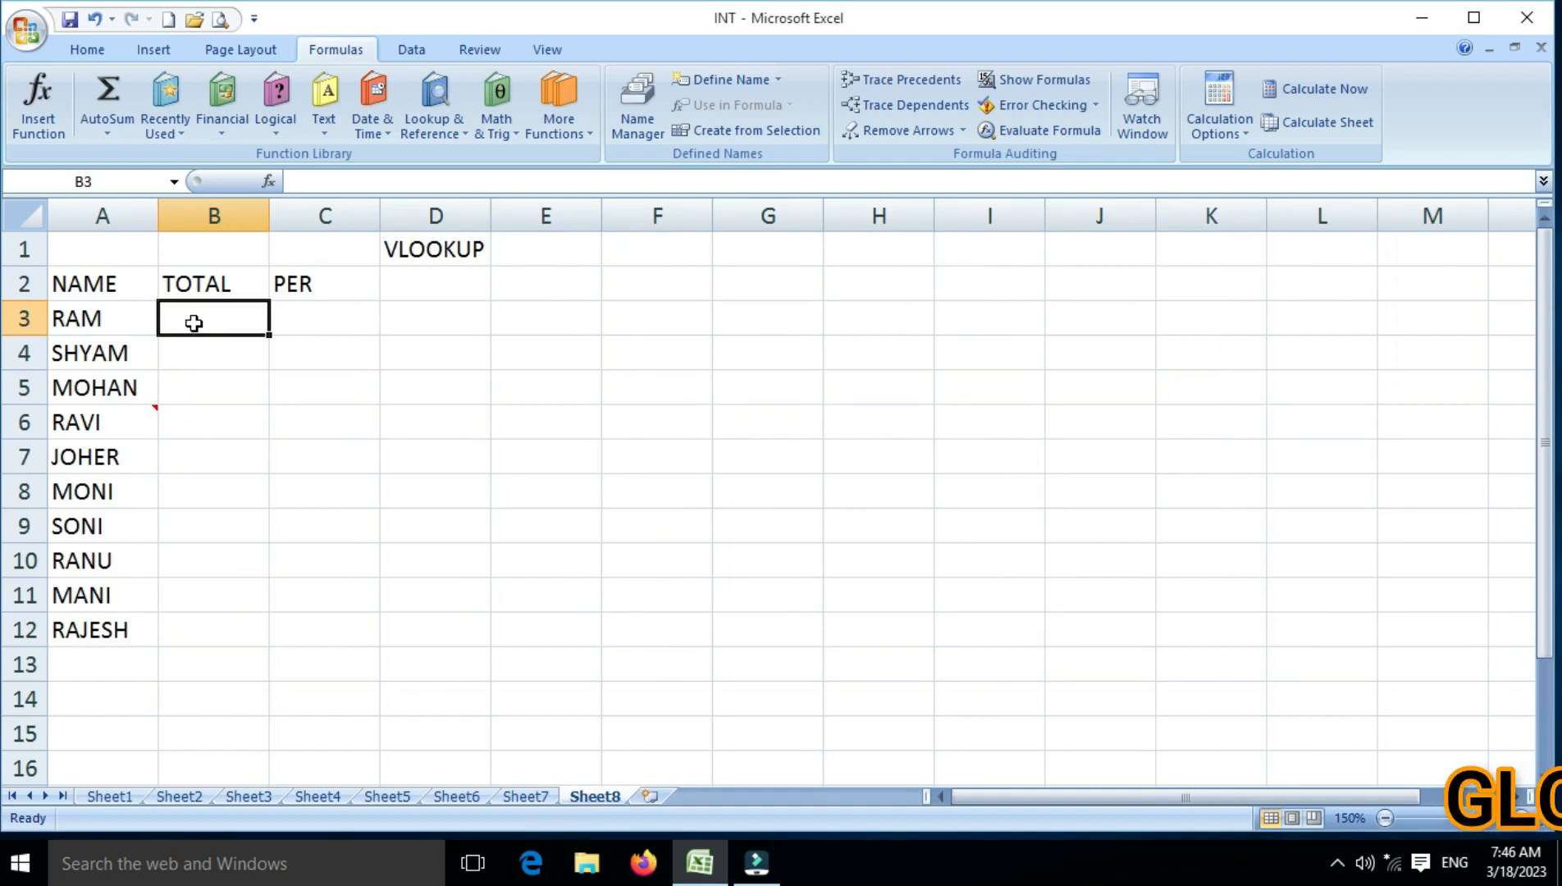
{"action": "type", "text": "="}
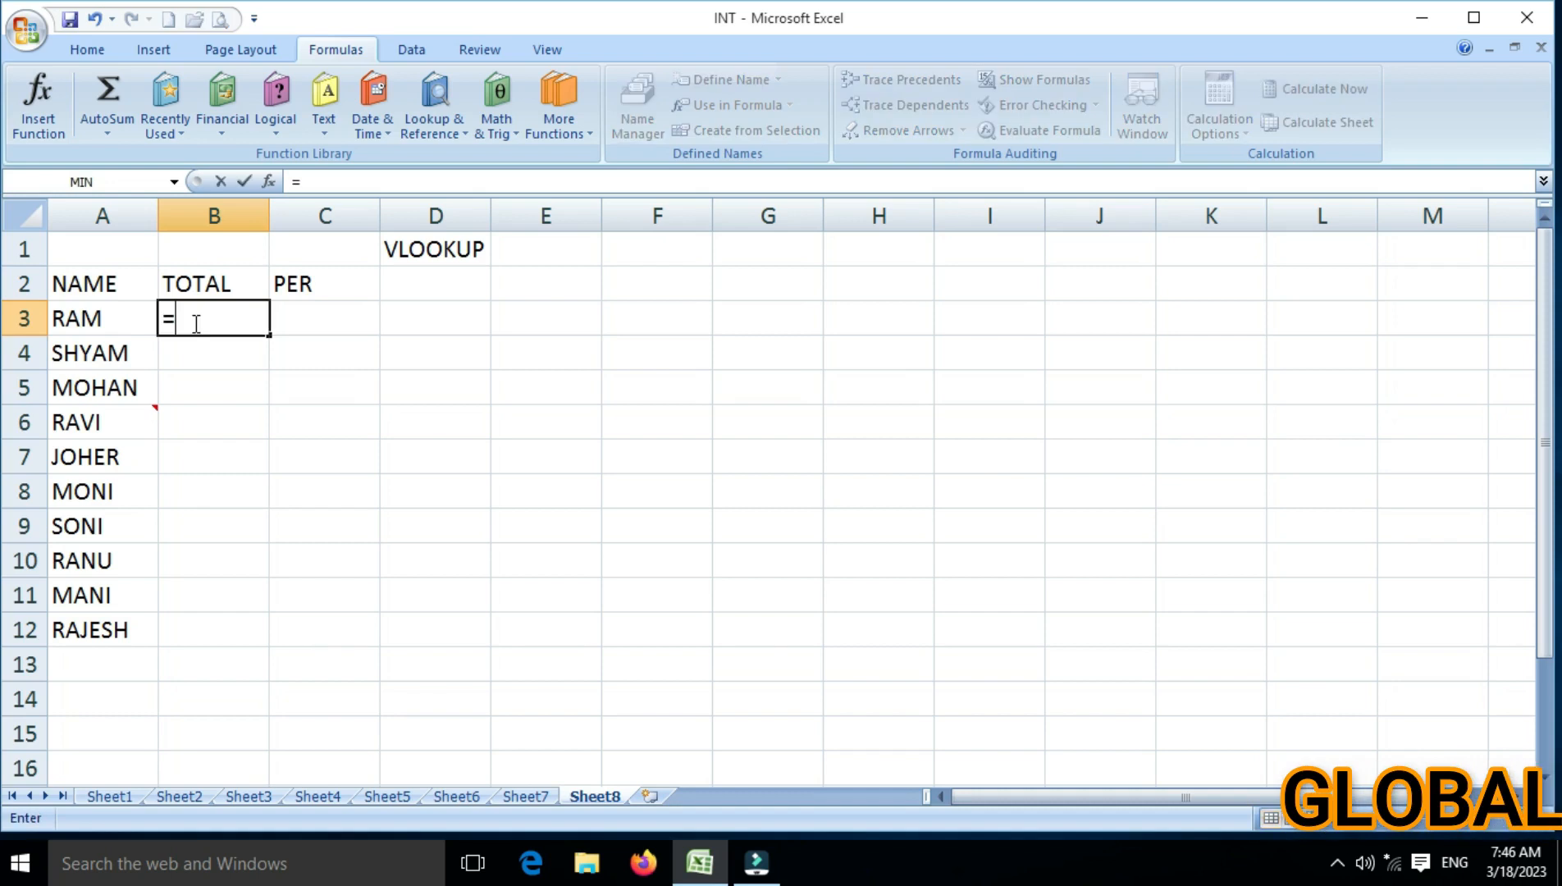
{"action": "type", "text": "VLOO"}
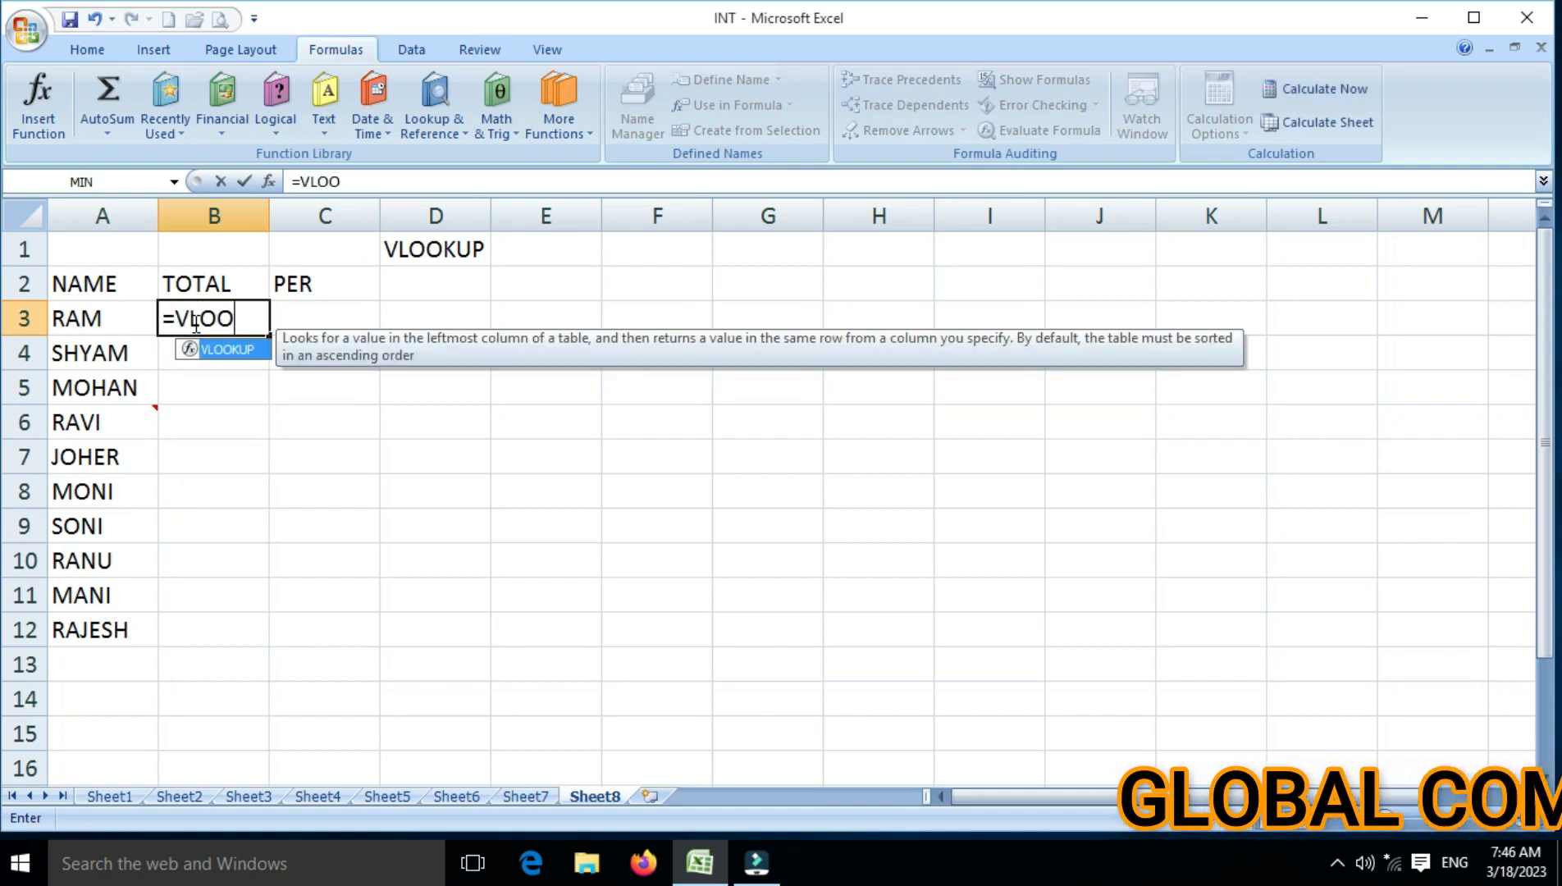
{"action": "type", "text": "KUP"}
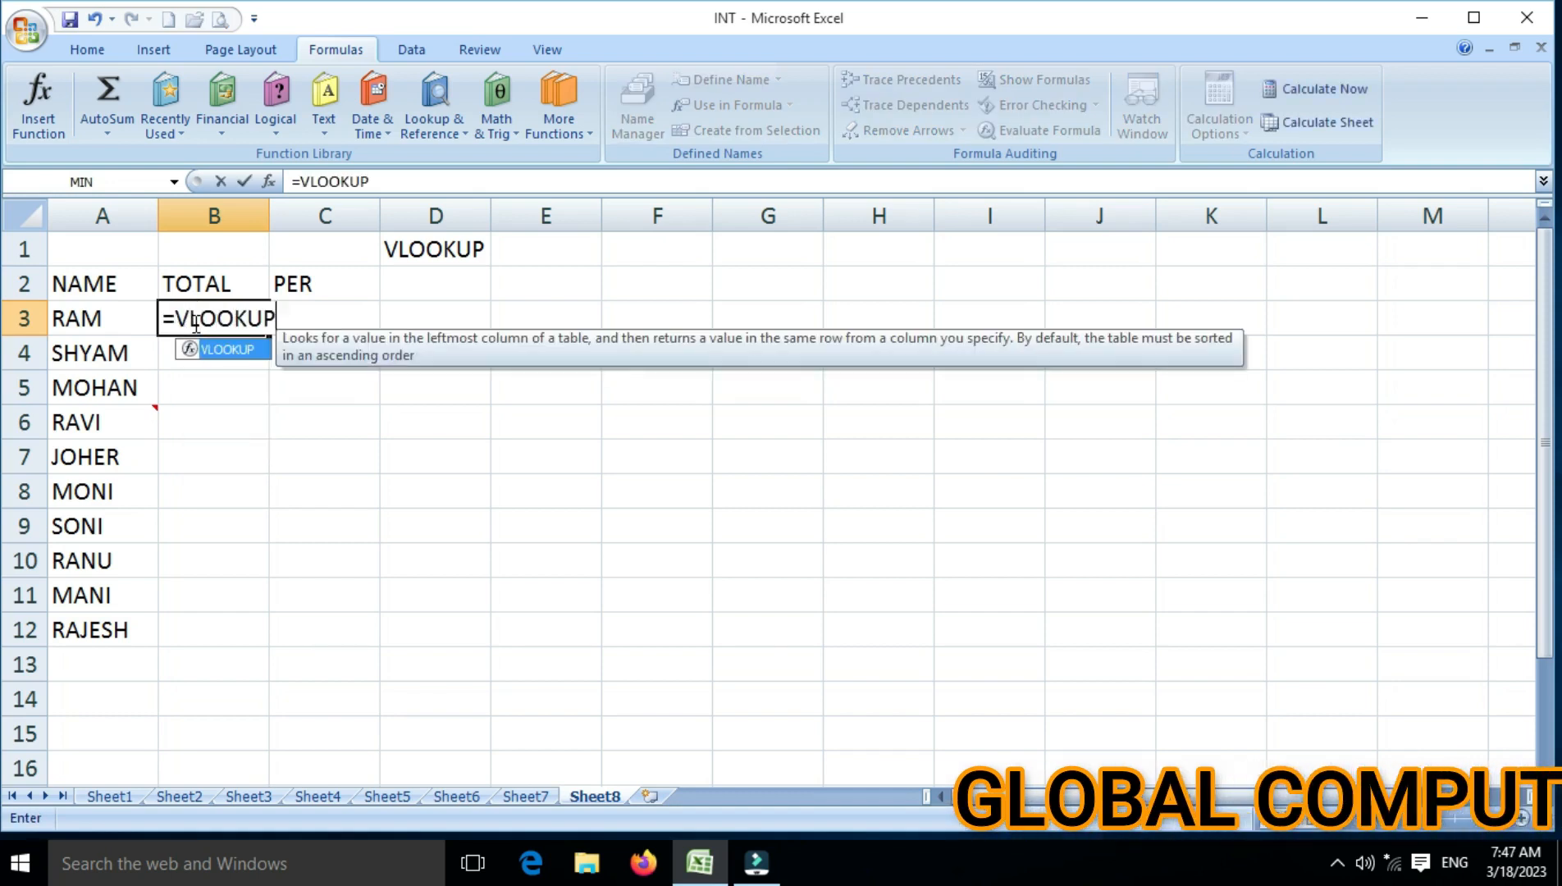
{"action": "type", "text": "("}
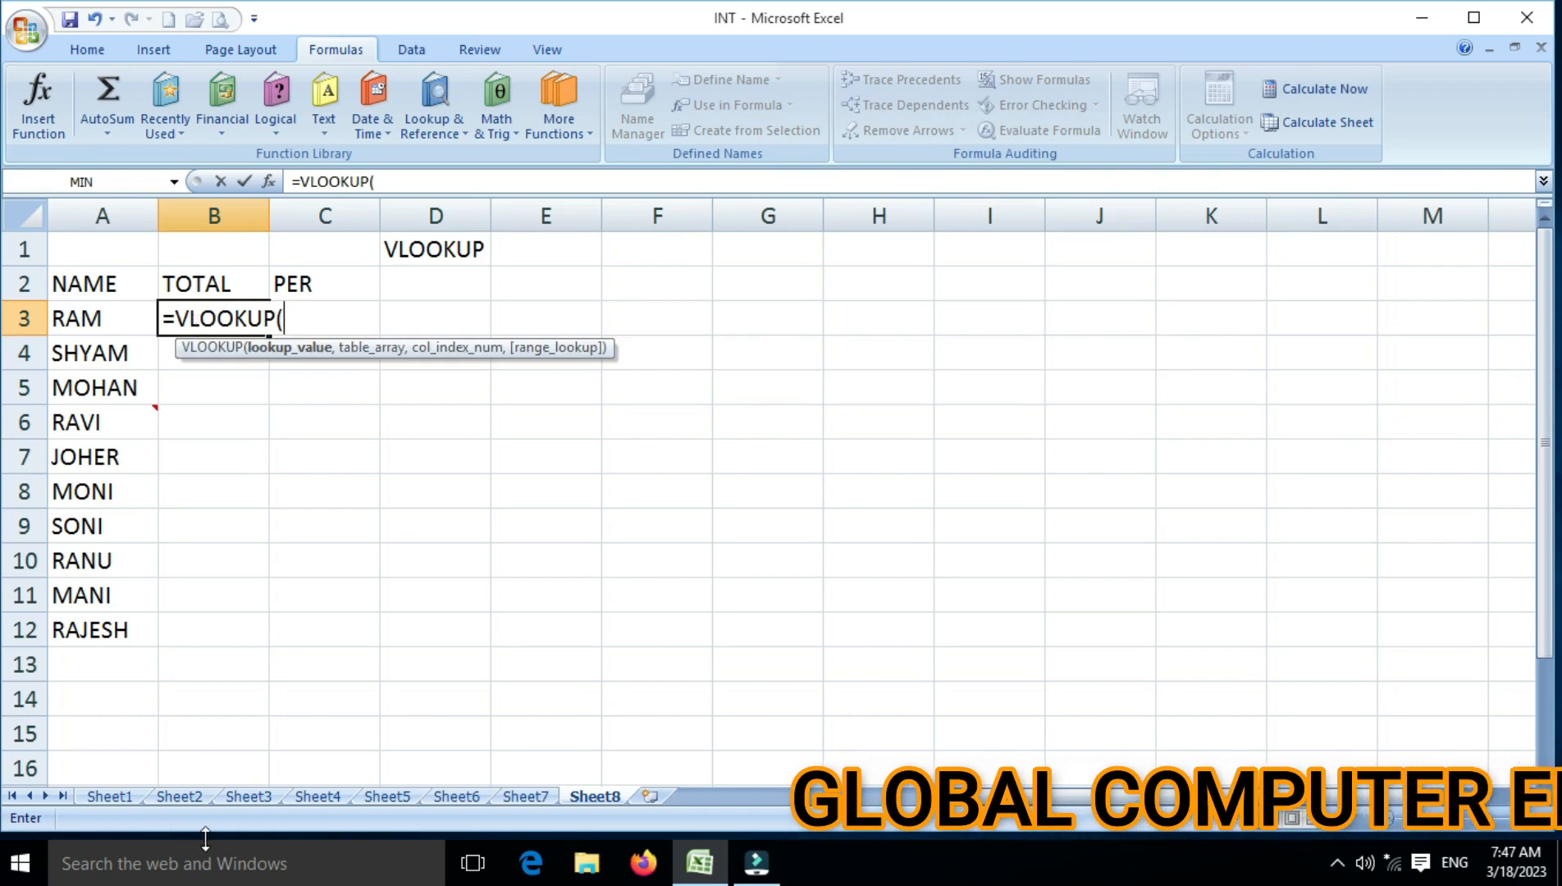
Set the lookup value of the Sheet8 B3 formula to Sheet2!A2, correcting the sheet reference back to Sheet2
{"action": "left_click", "coordinate": [179, 796]}
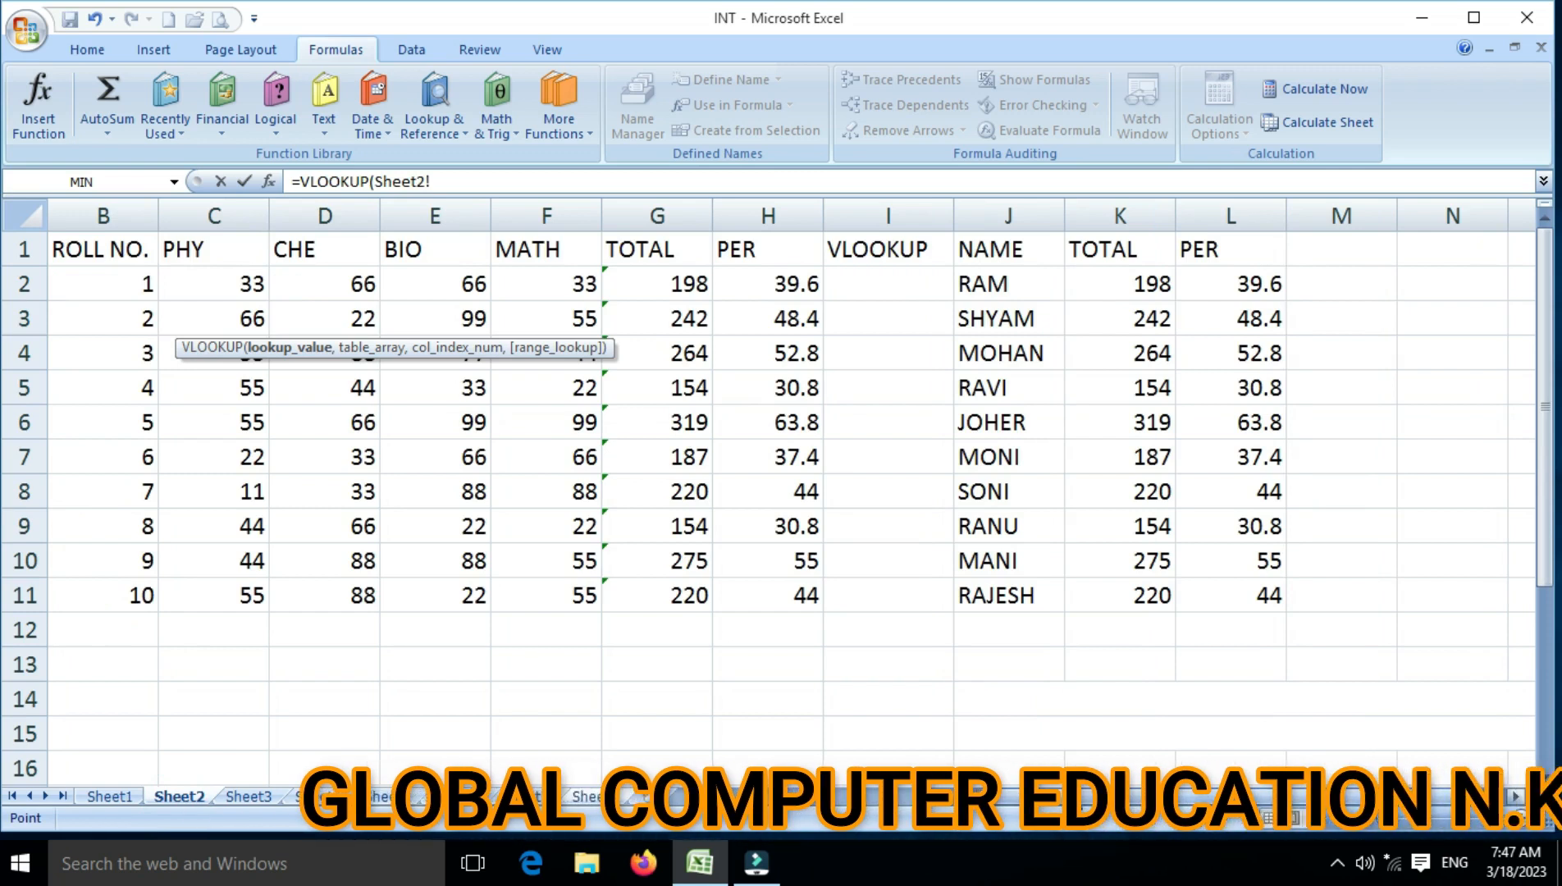
{"action": "left_click_drag", "start_coordinate": [1066, 797], "coordinate": [1018, 797]}
{"action": "left_click", "coordinate": [63, 284]}
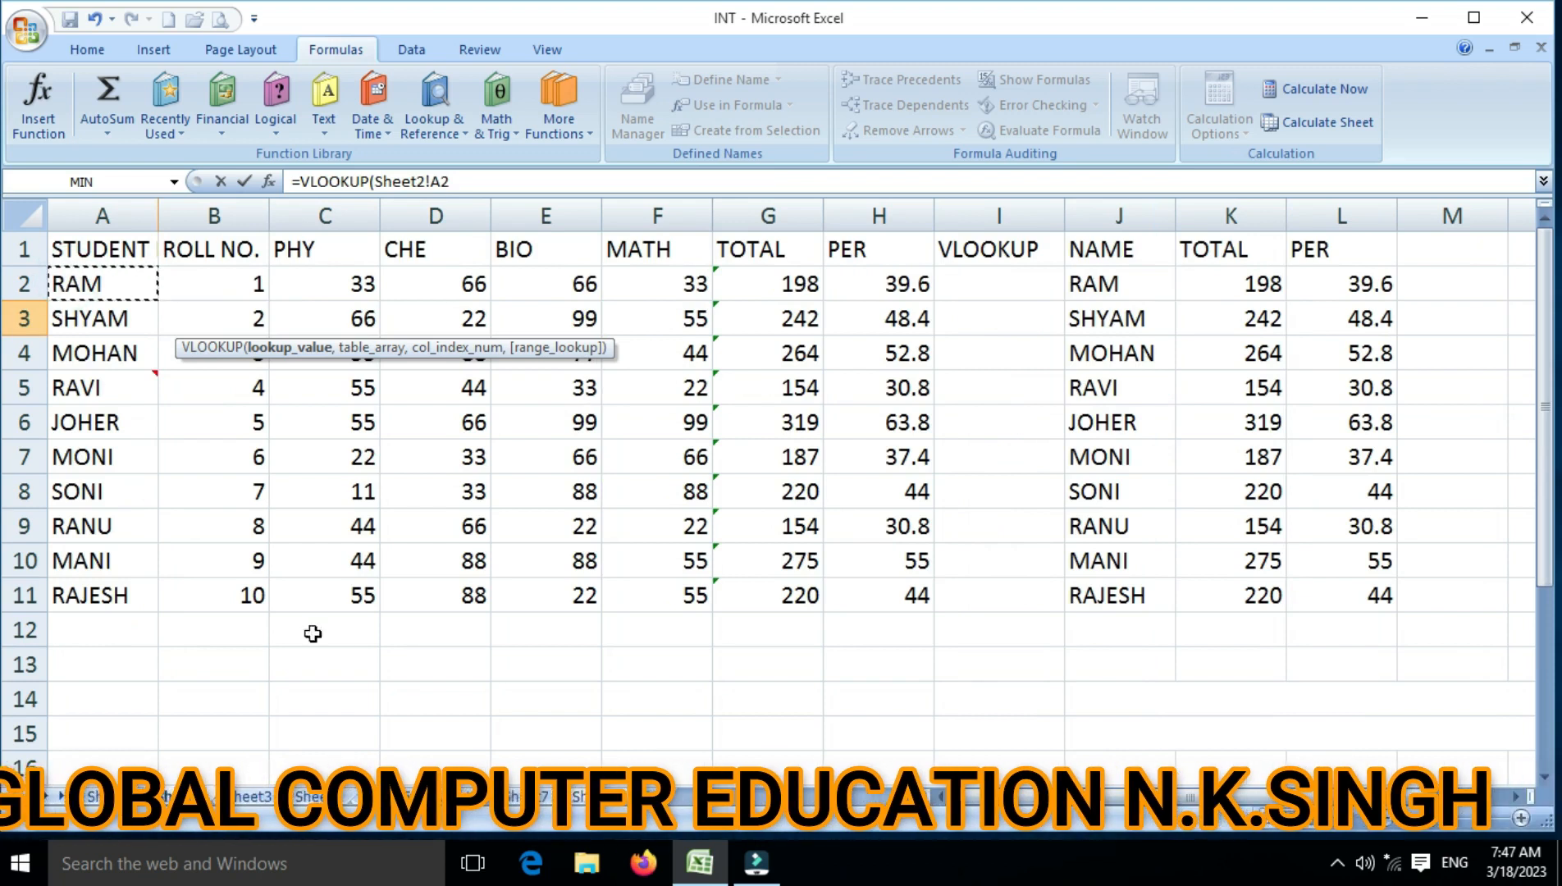
{"action": "left_click", "coordinate": [595, 797]}
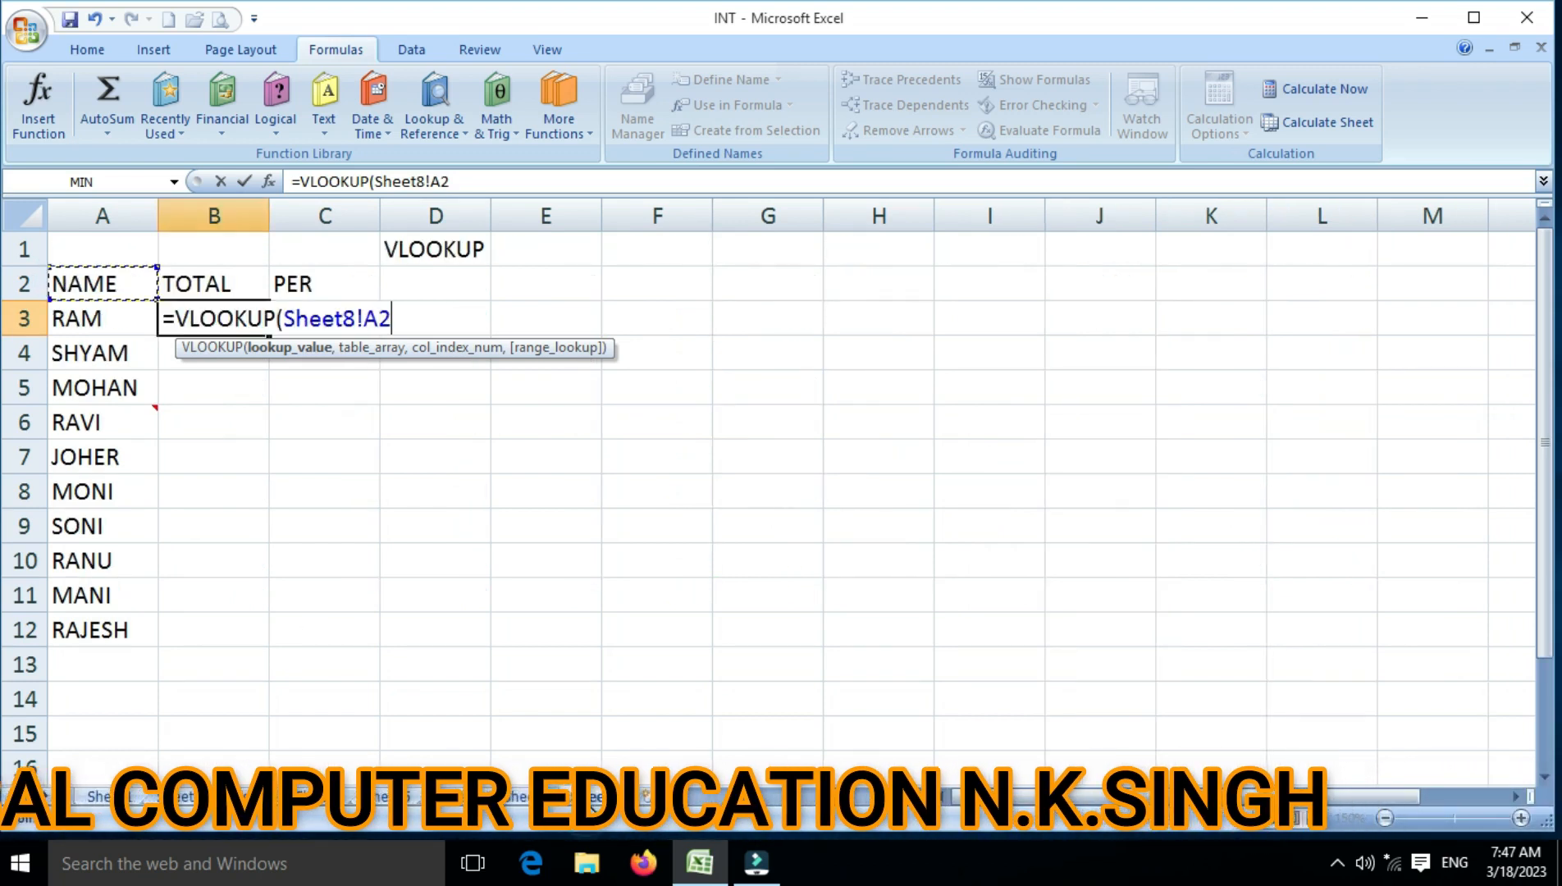
{"action": "left_click", "coordinate": [352, 318]}
{"action": "key", "text": "BackSpace"}
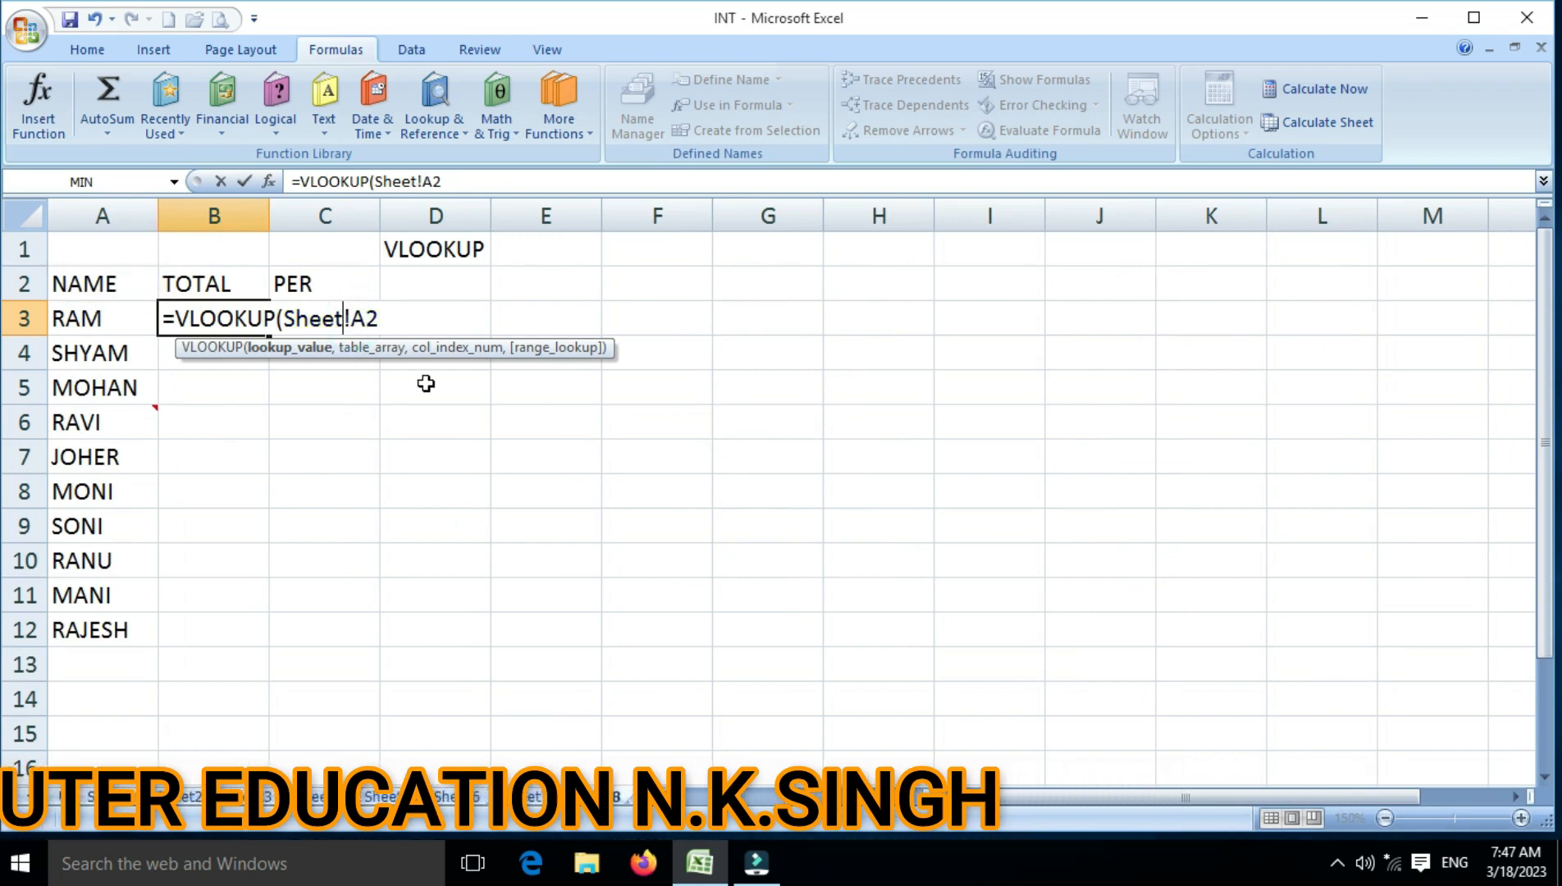
{"action": "type", "text": "2"}
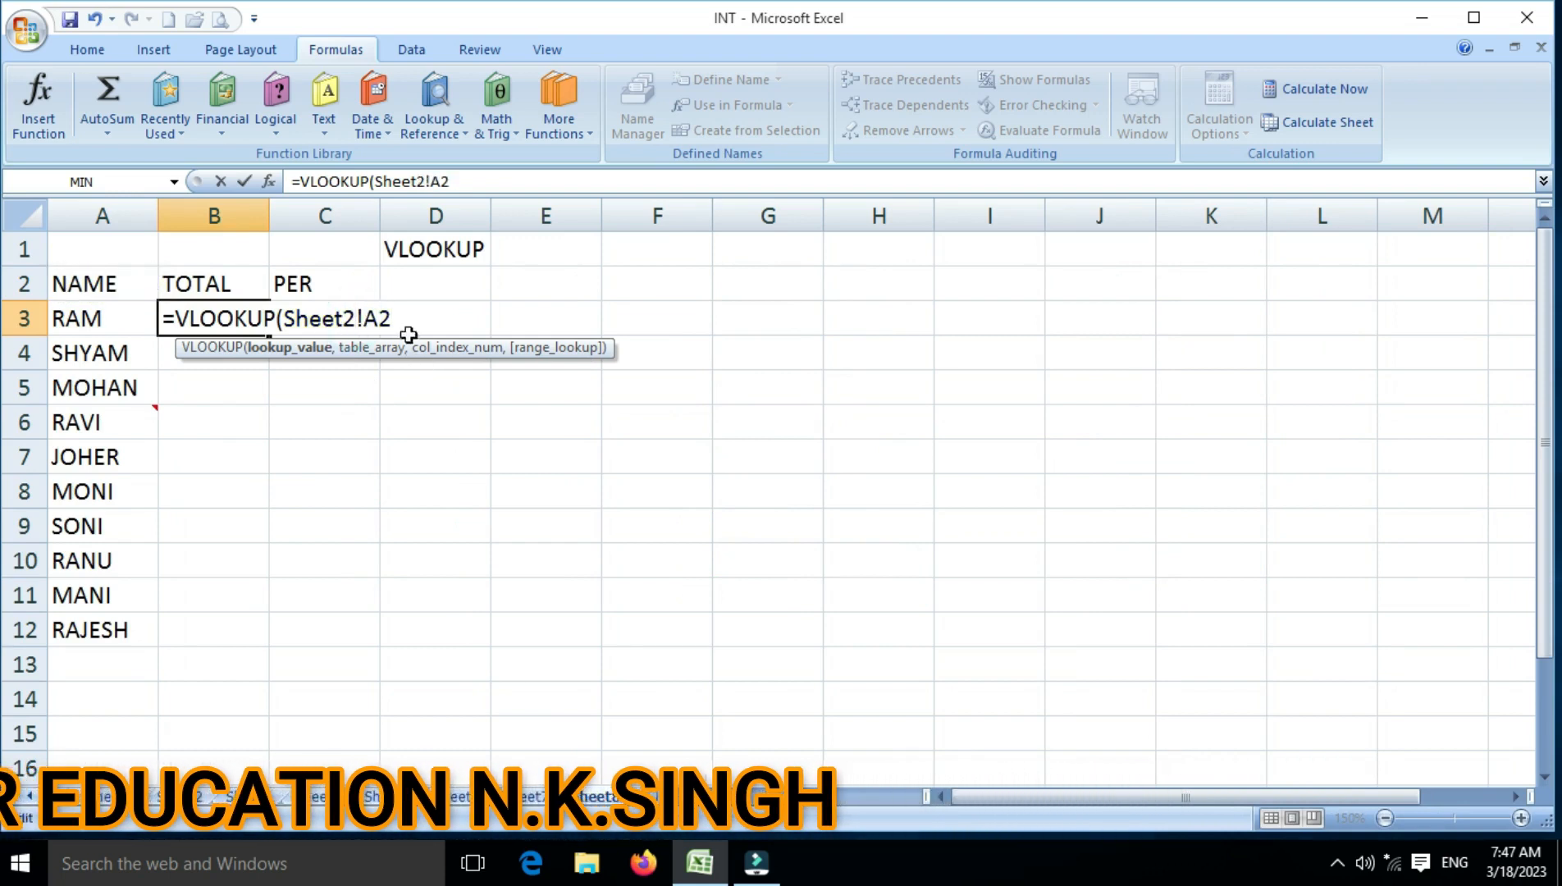
{"action": "left_click", "coordinate": [409, 327]}
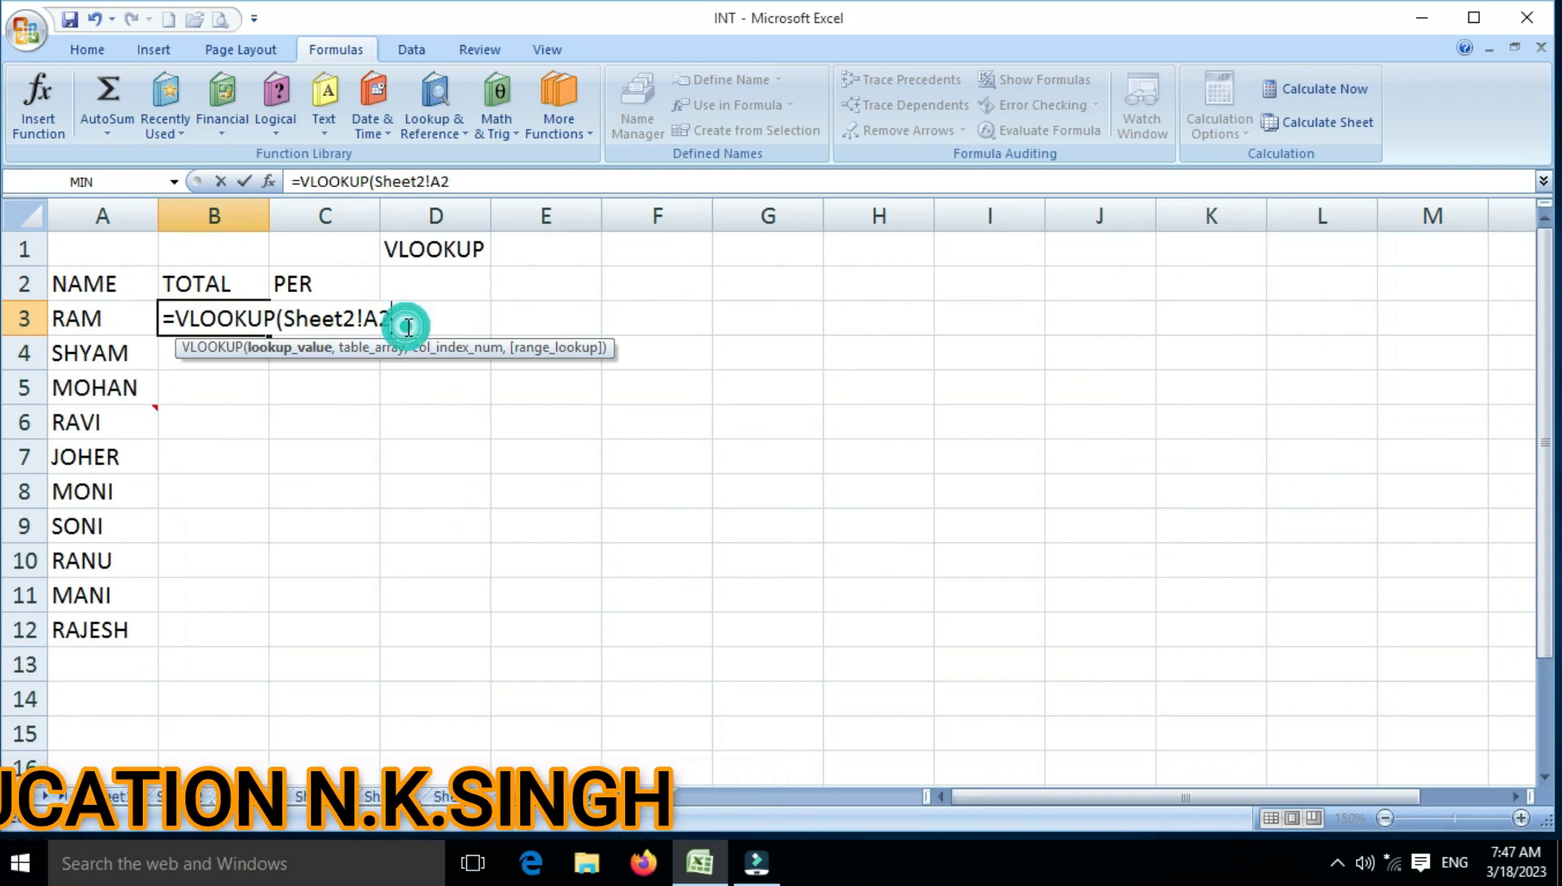
{"action": "type", "text": ","}
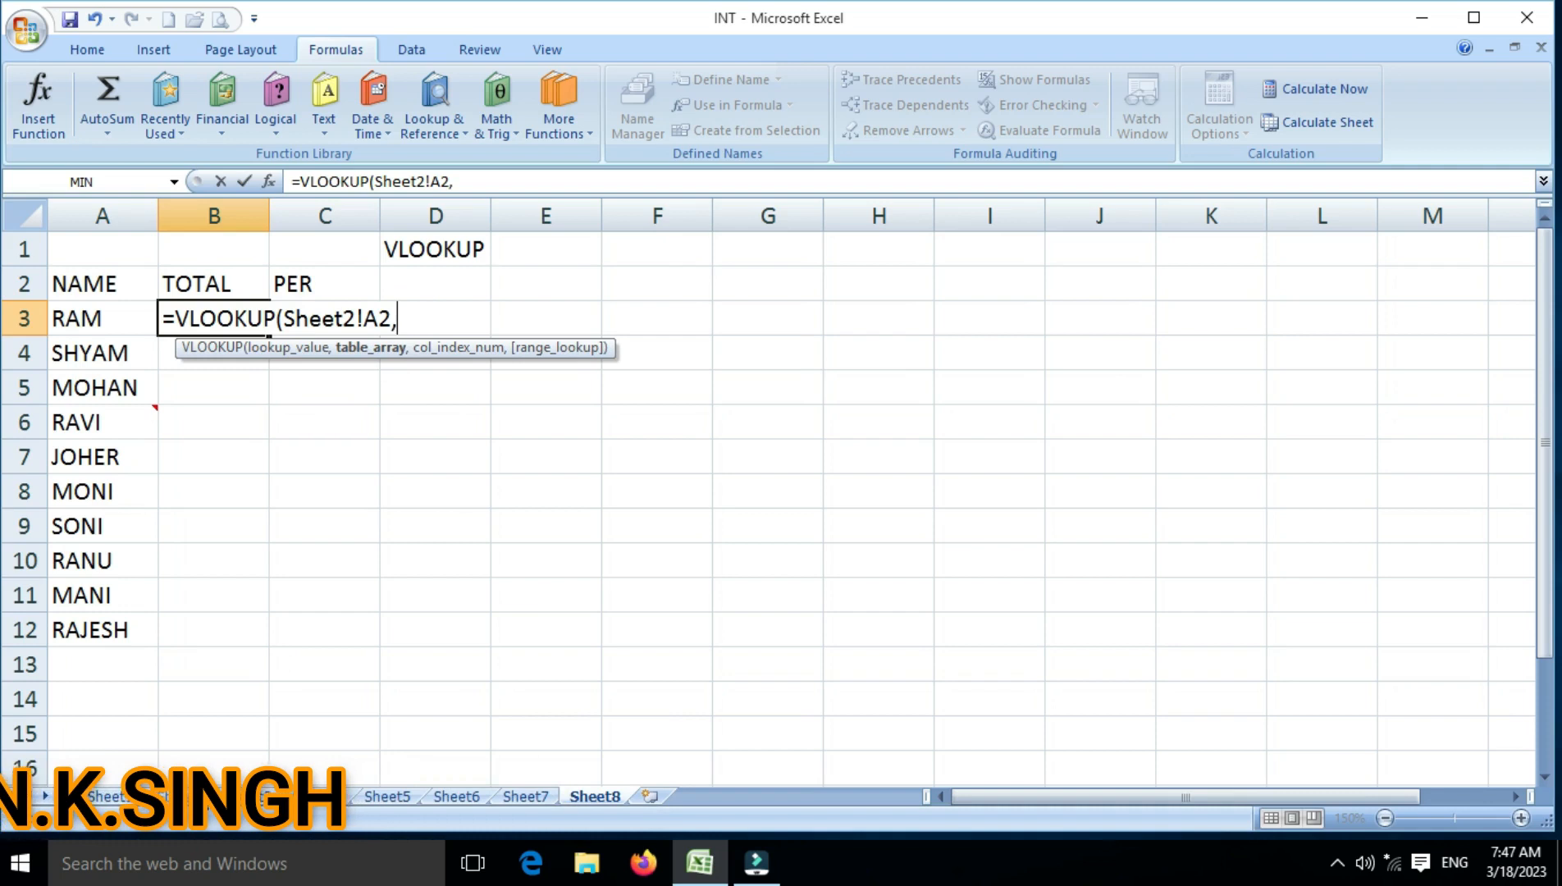
Set the table array of the B3 lookup to Sheet2!A1:H11, keeping Sheet2 as the referenced sheet
{"action": "left_click", "coordinate": [194, 797]}
{"action": "left_click_drag", "start_coordinate": [115, 251], "coordinate": [854, 597]}
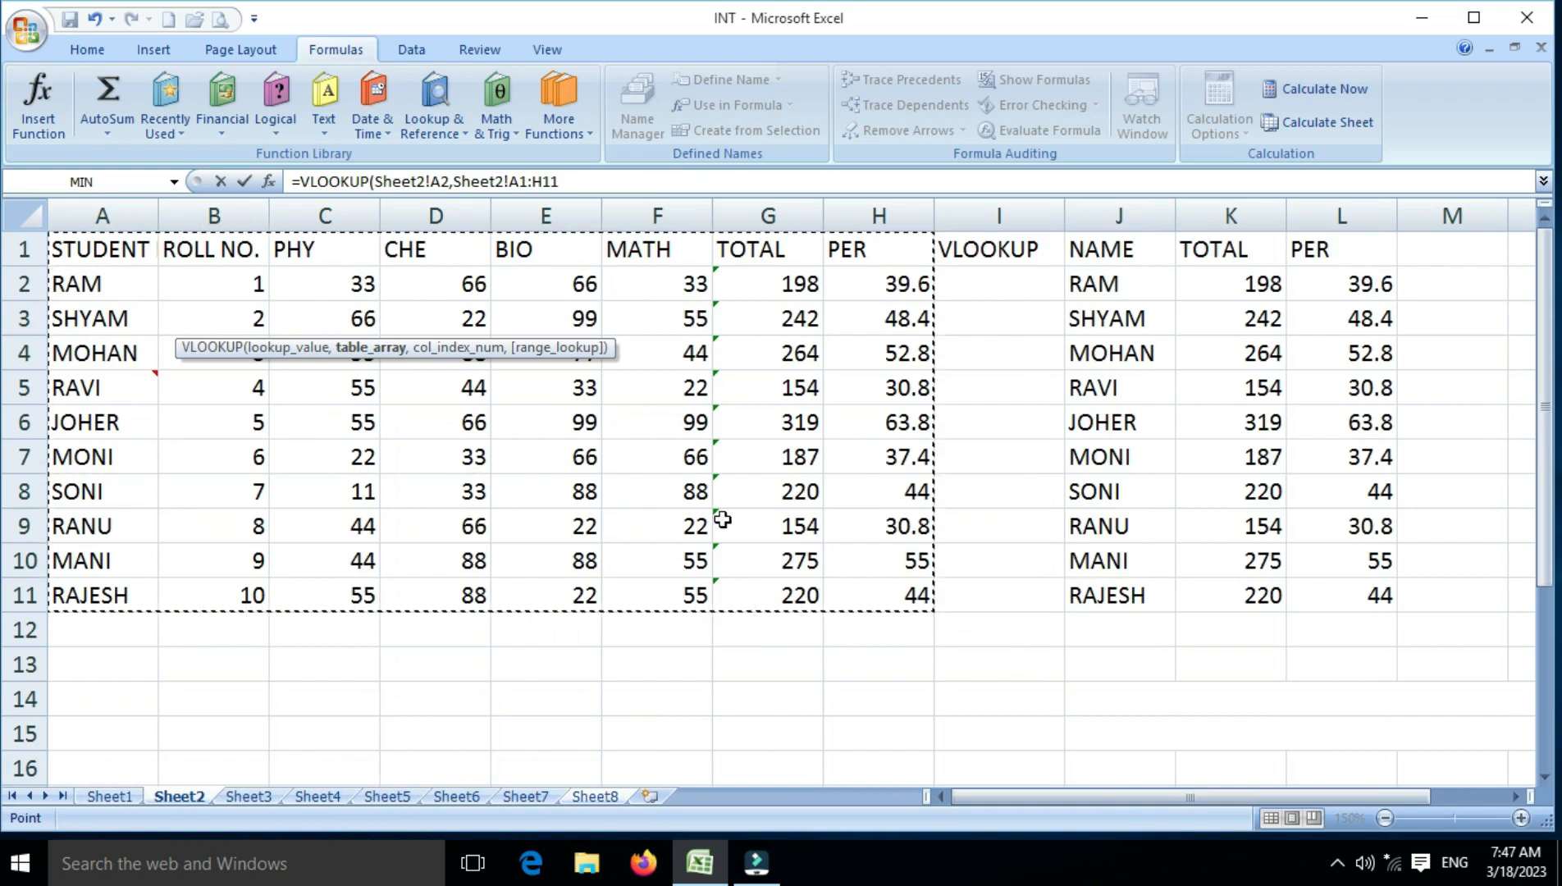
{"action": "left_click", "coordinate": [608, 799]}
{"action": "left_click", "coordinate": [466, 319]}
{"action": "key", "text": "BackSpace"}
{"action": "type", "text": "2"}
{"action": "left_click", "coordinate": [569, 318]}
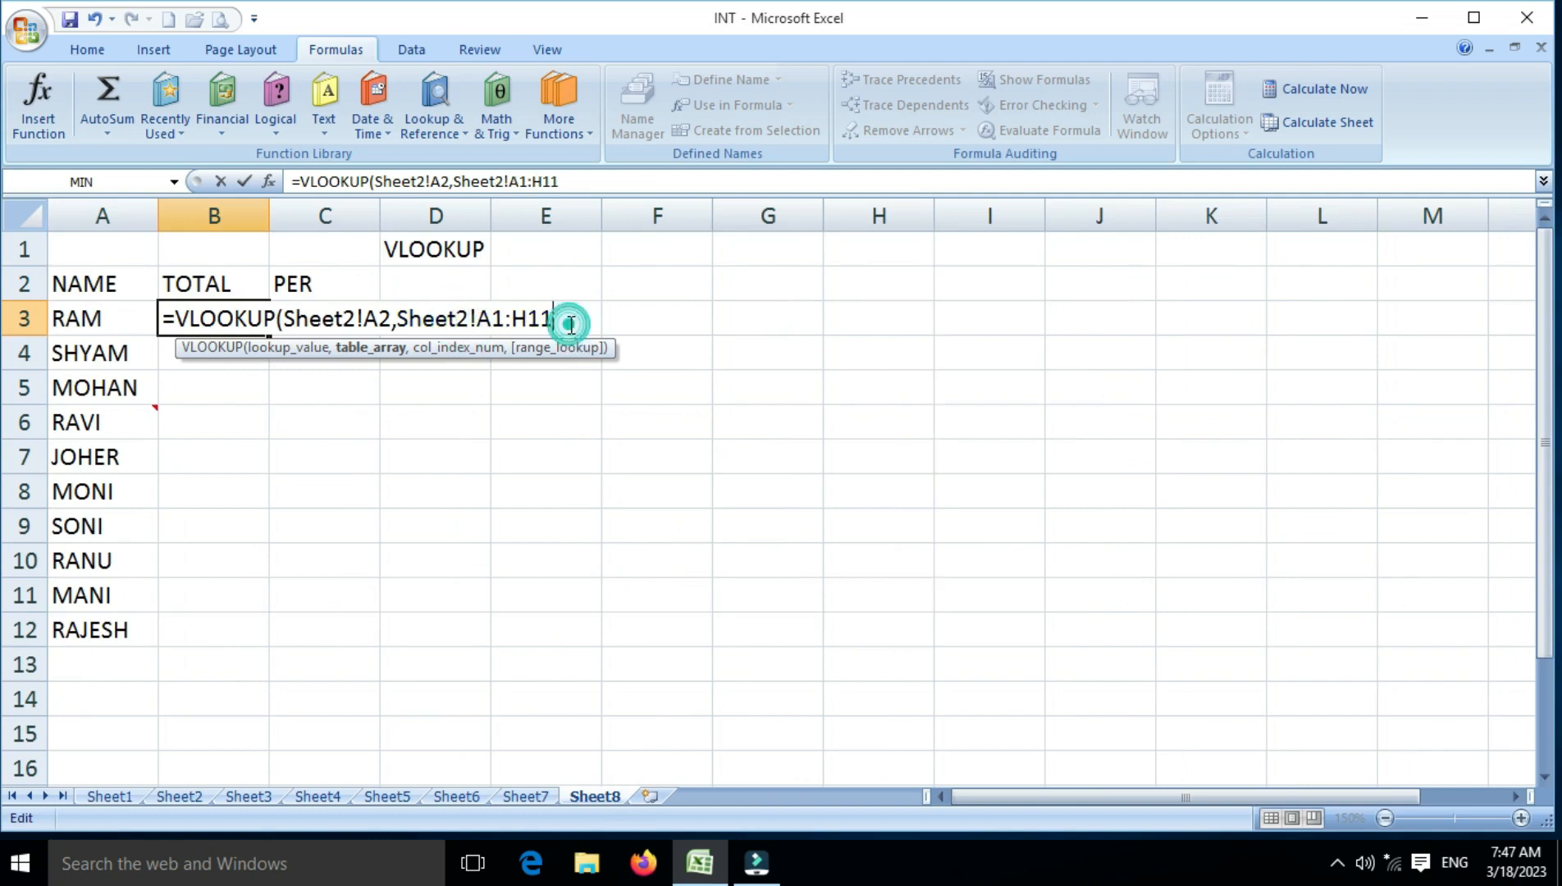
{"action": "type", "text": ","}
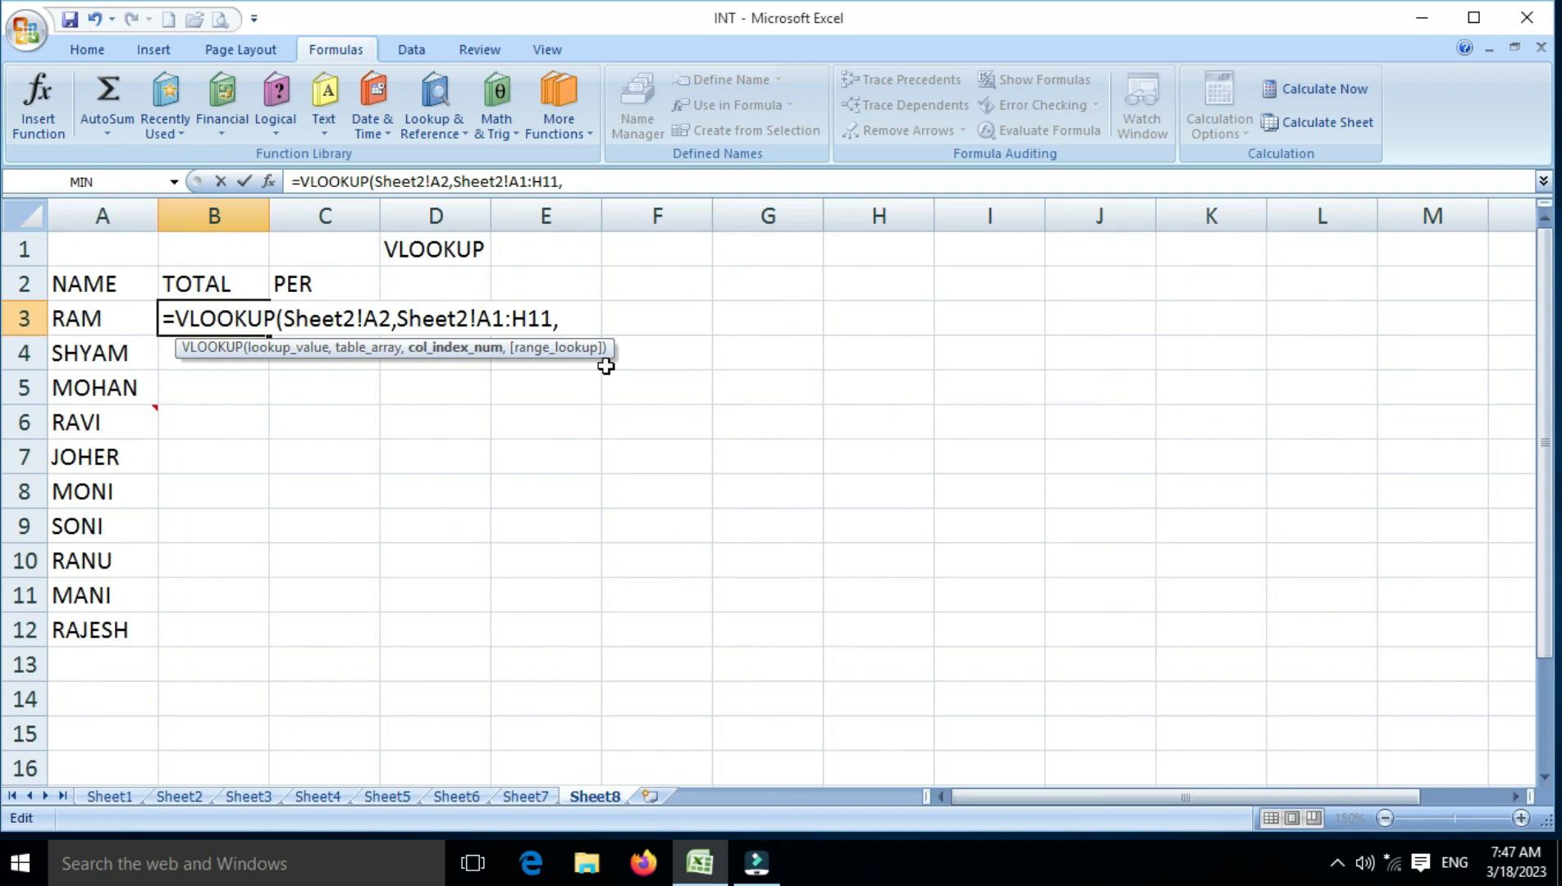
{"action": "type", "text": "7,0"}
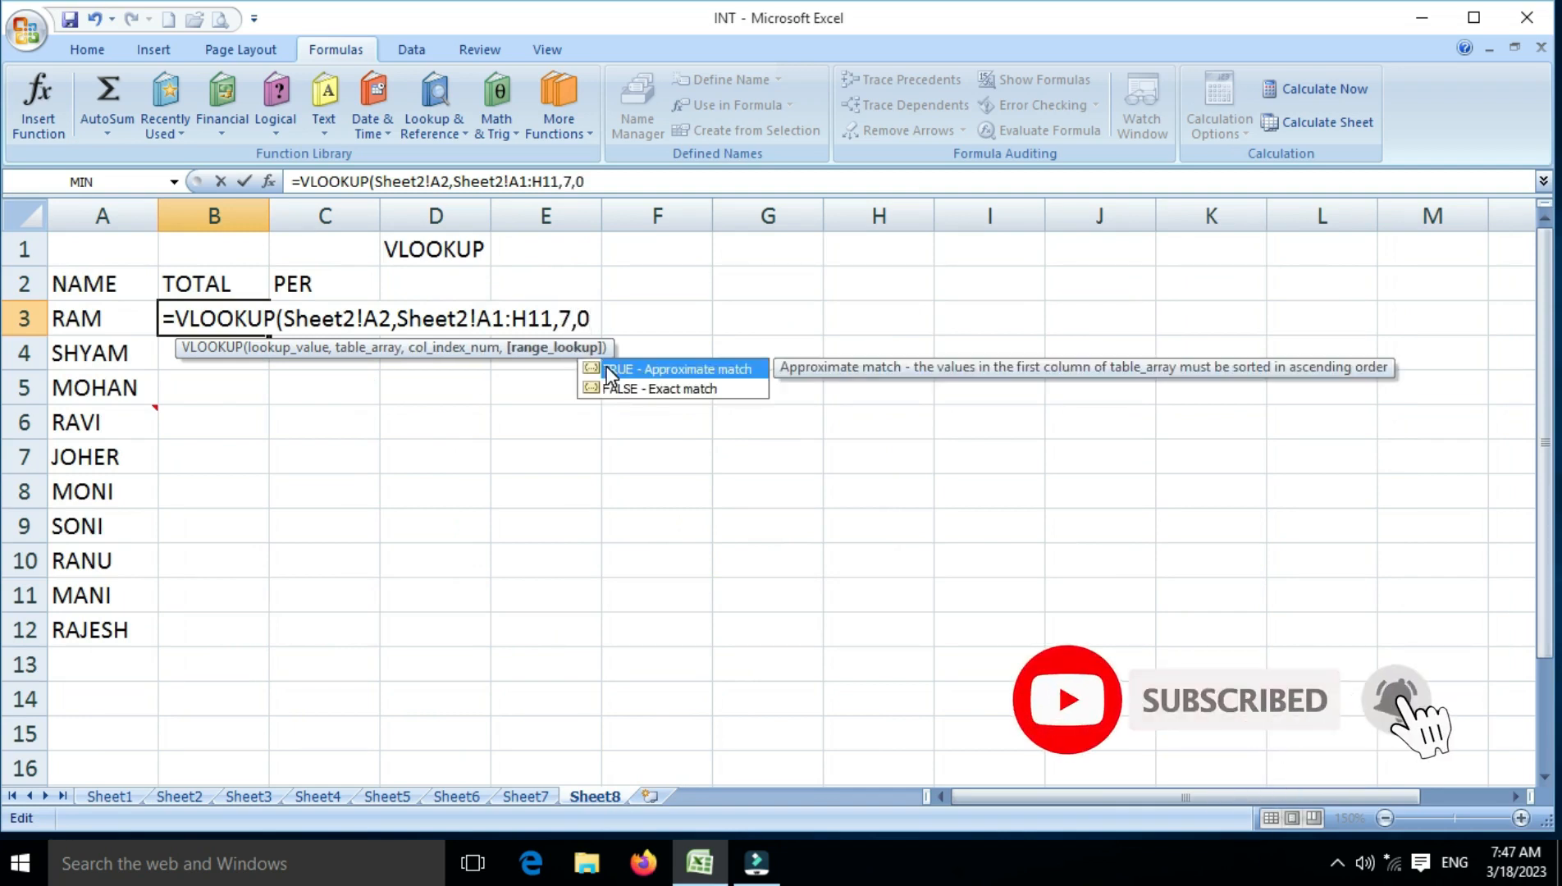
{"action": "type", "text": ")"}
Finish the B3 lookup with column index 7 and range lookup 0, and fill it down to B12
{"action": "key", "text": "Return"}
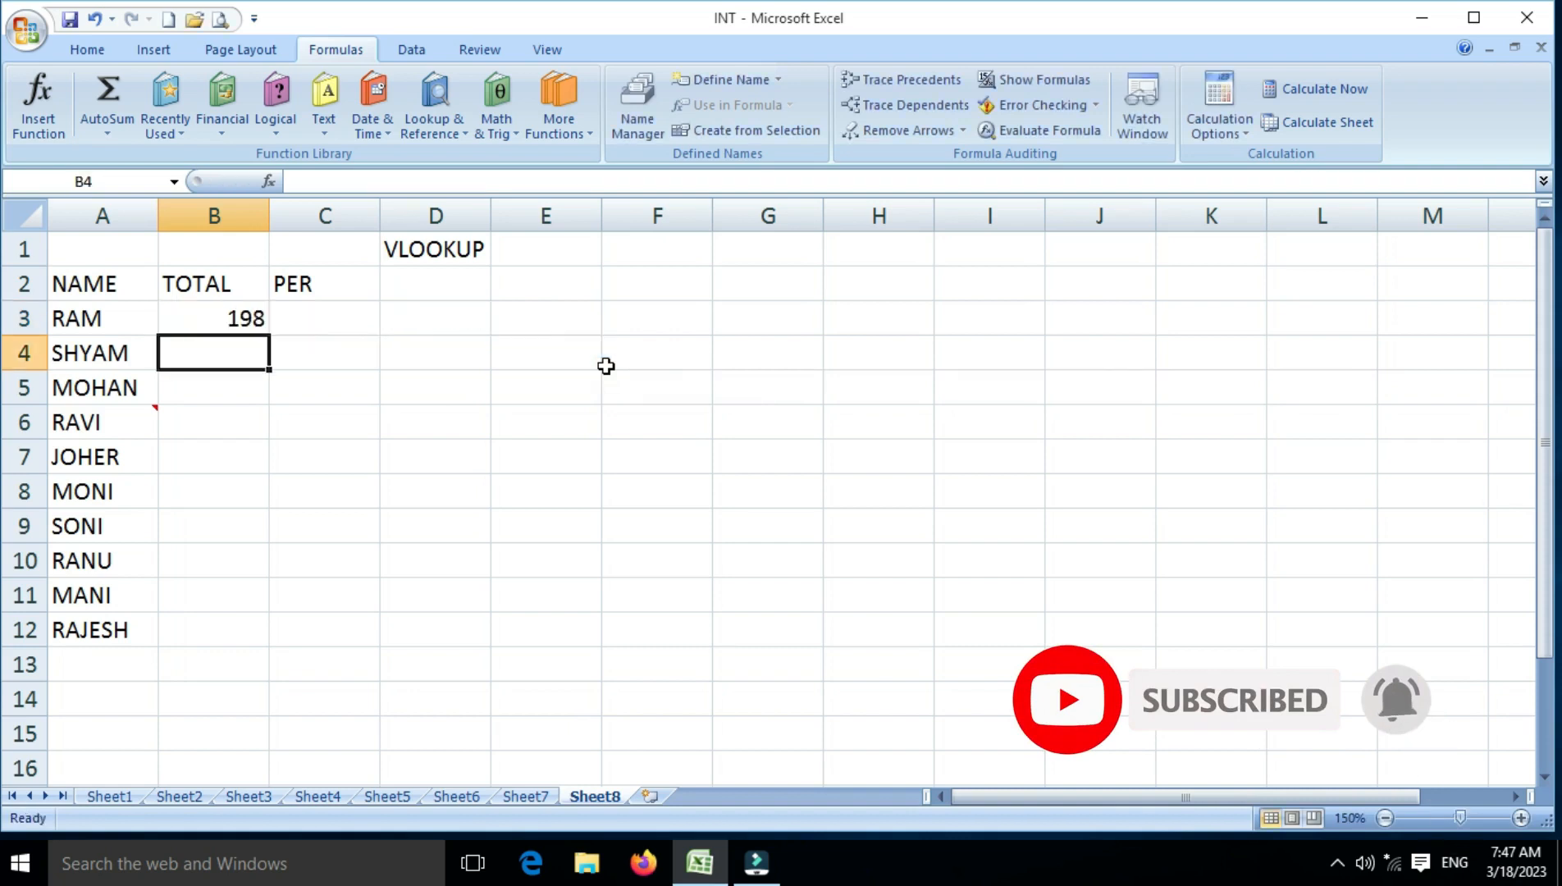
{"action": "key", "text": "Up"}
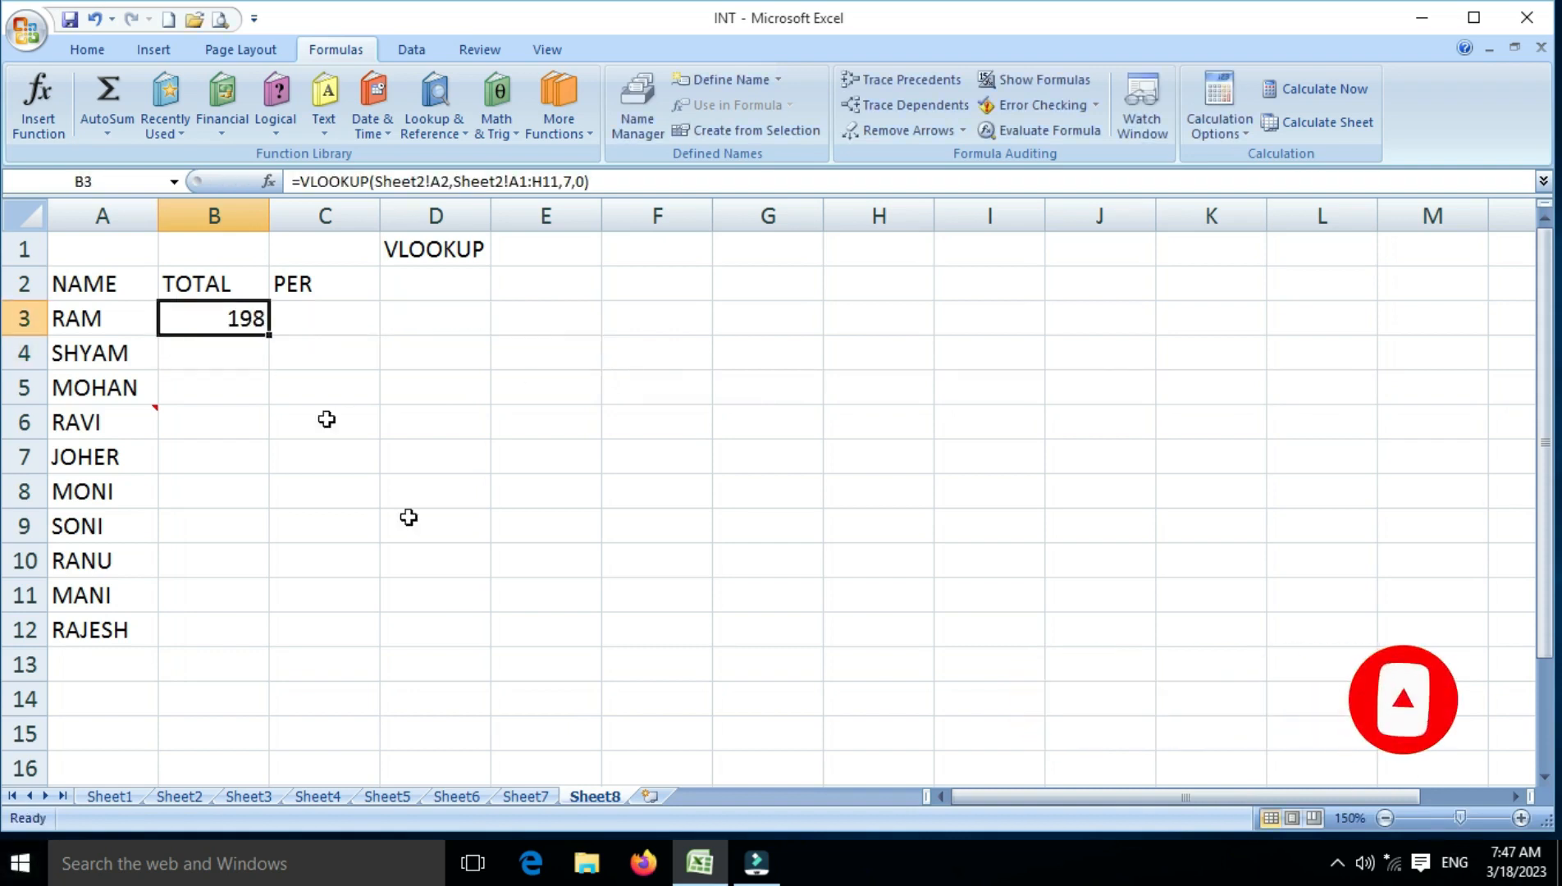
{"action": "left_click_drag", "start_coordinate": [273, 337], "coordinate": [270, 638]}
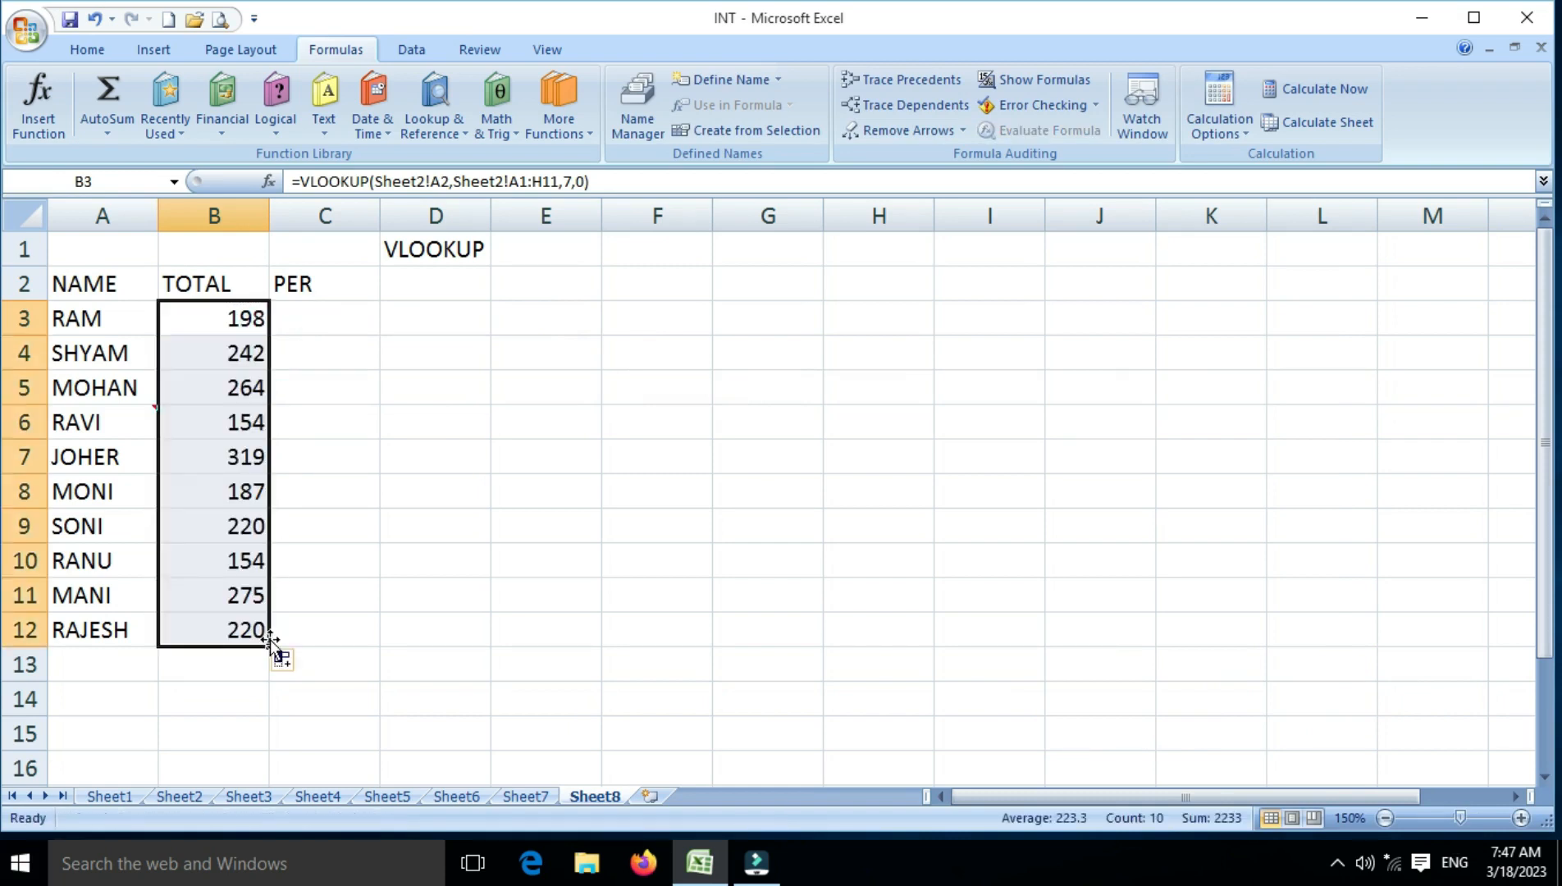
Check the marks table on Sheet2 and start a VLOOKUP formula in cell C3 under PER on Sheet8
{"action": "left_click", "coordinate": [196, 795]}
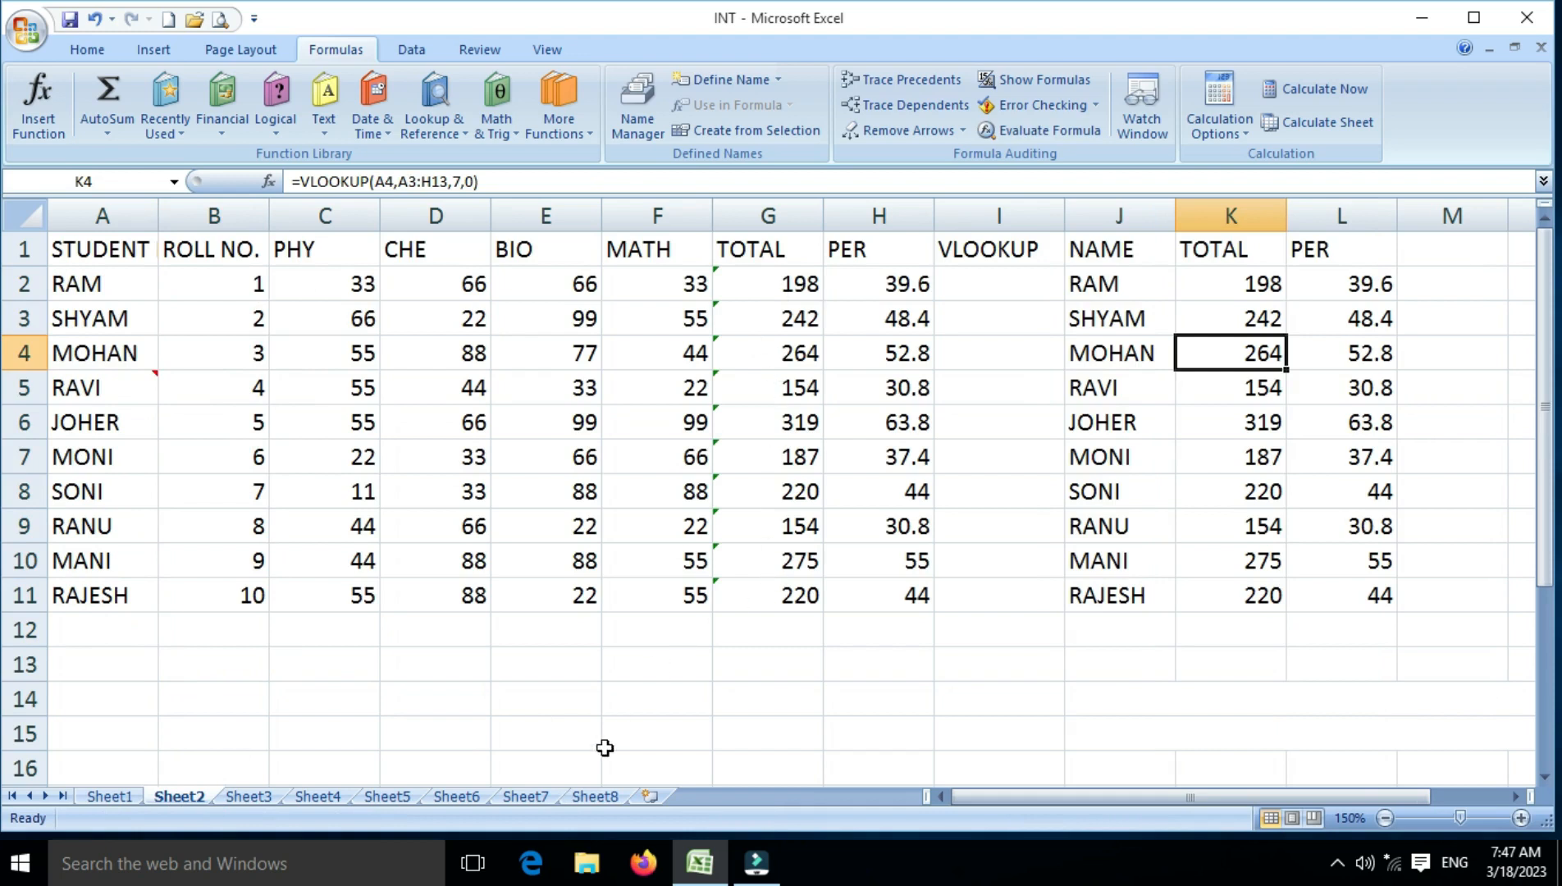
{"action": "left_click", "coordinate": [601, 796]}
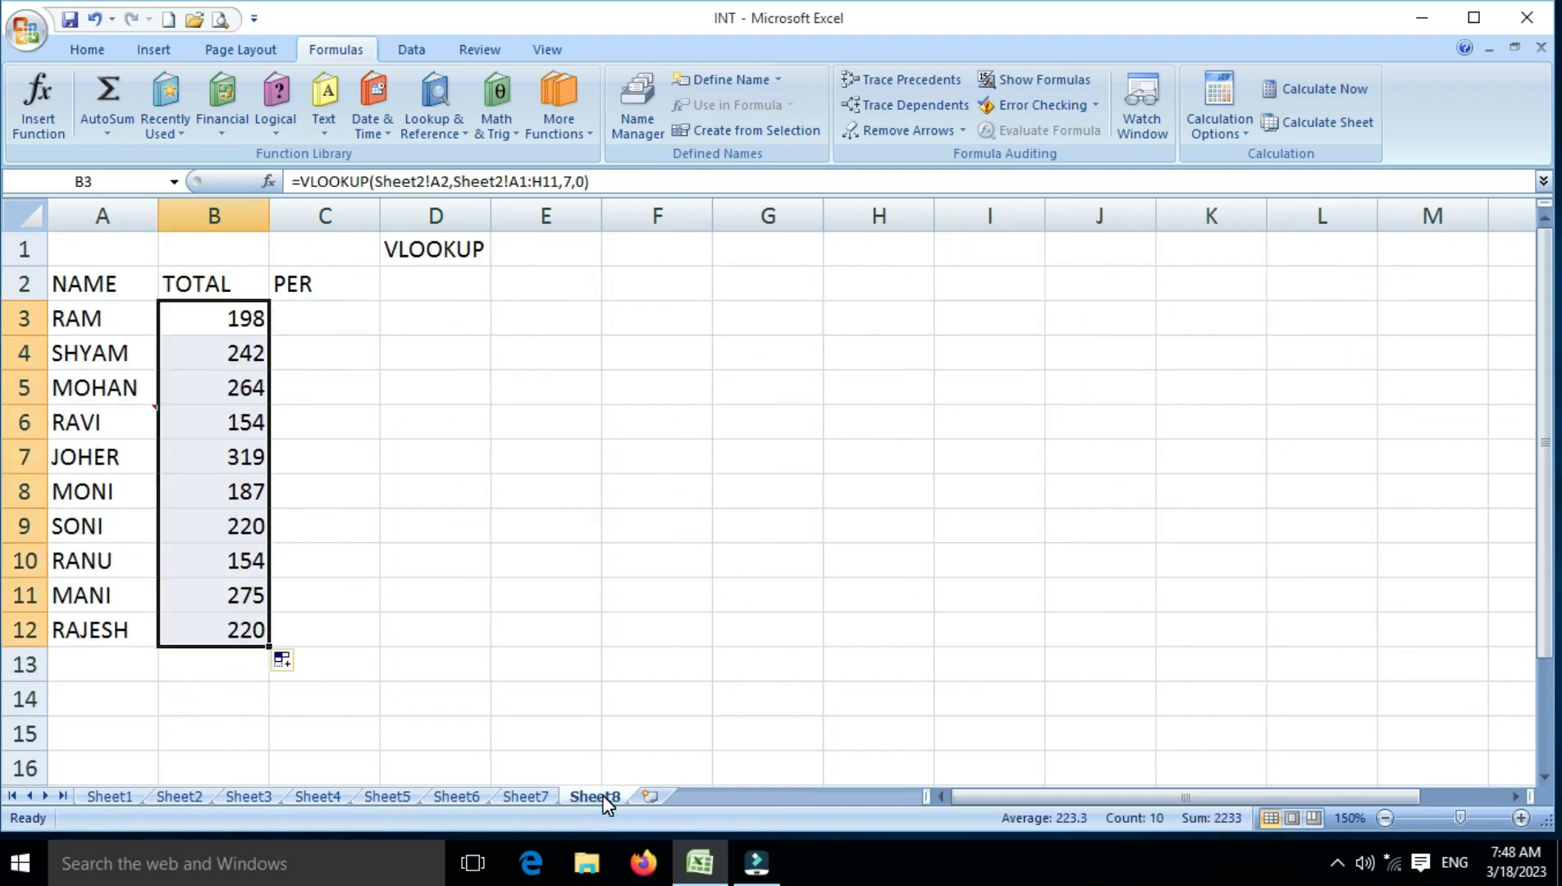
{"action": "left_click", "coordinate": [326, 320]}
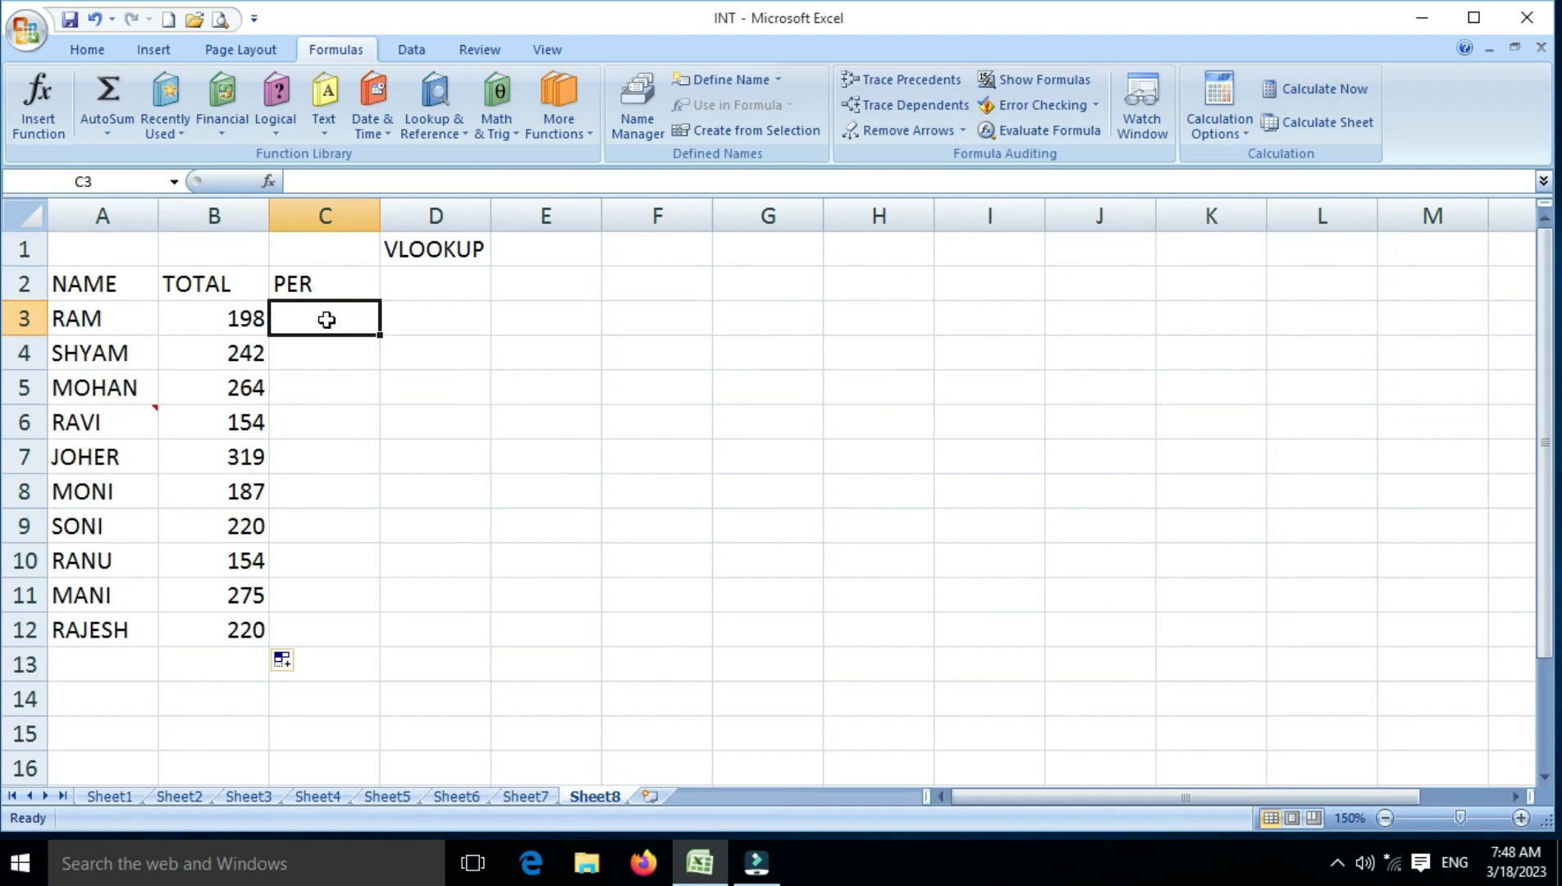
{"action": "type", "text": "="}
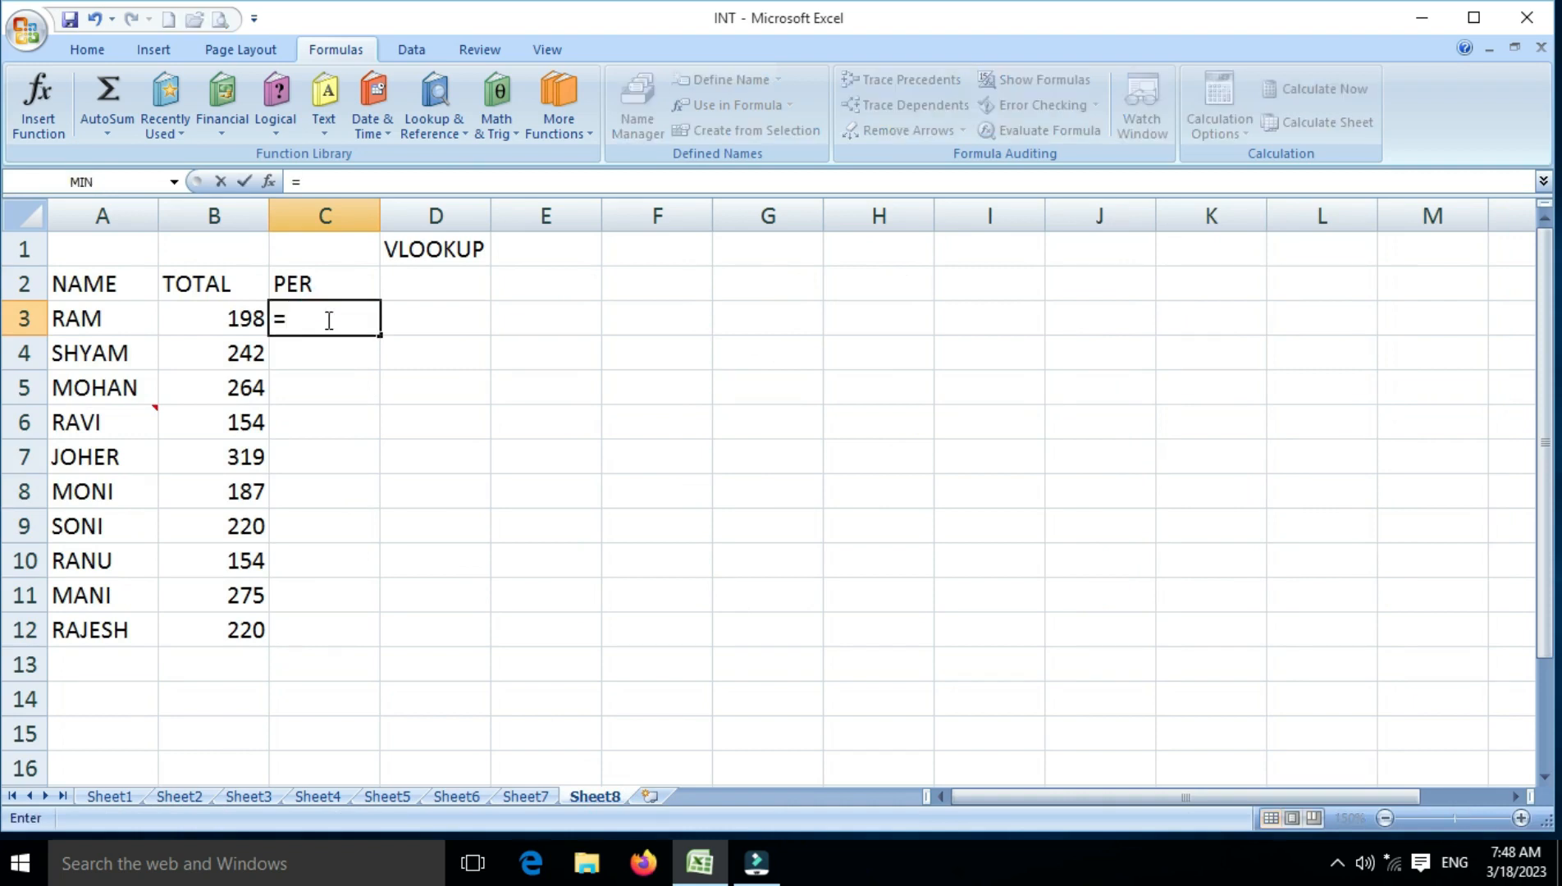
{"action": "type", "text": "VLOOKUP"}
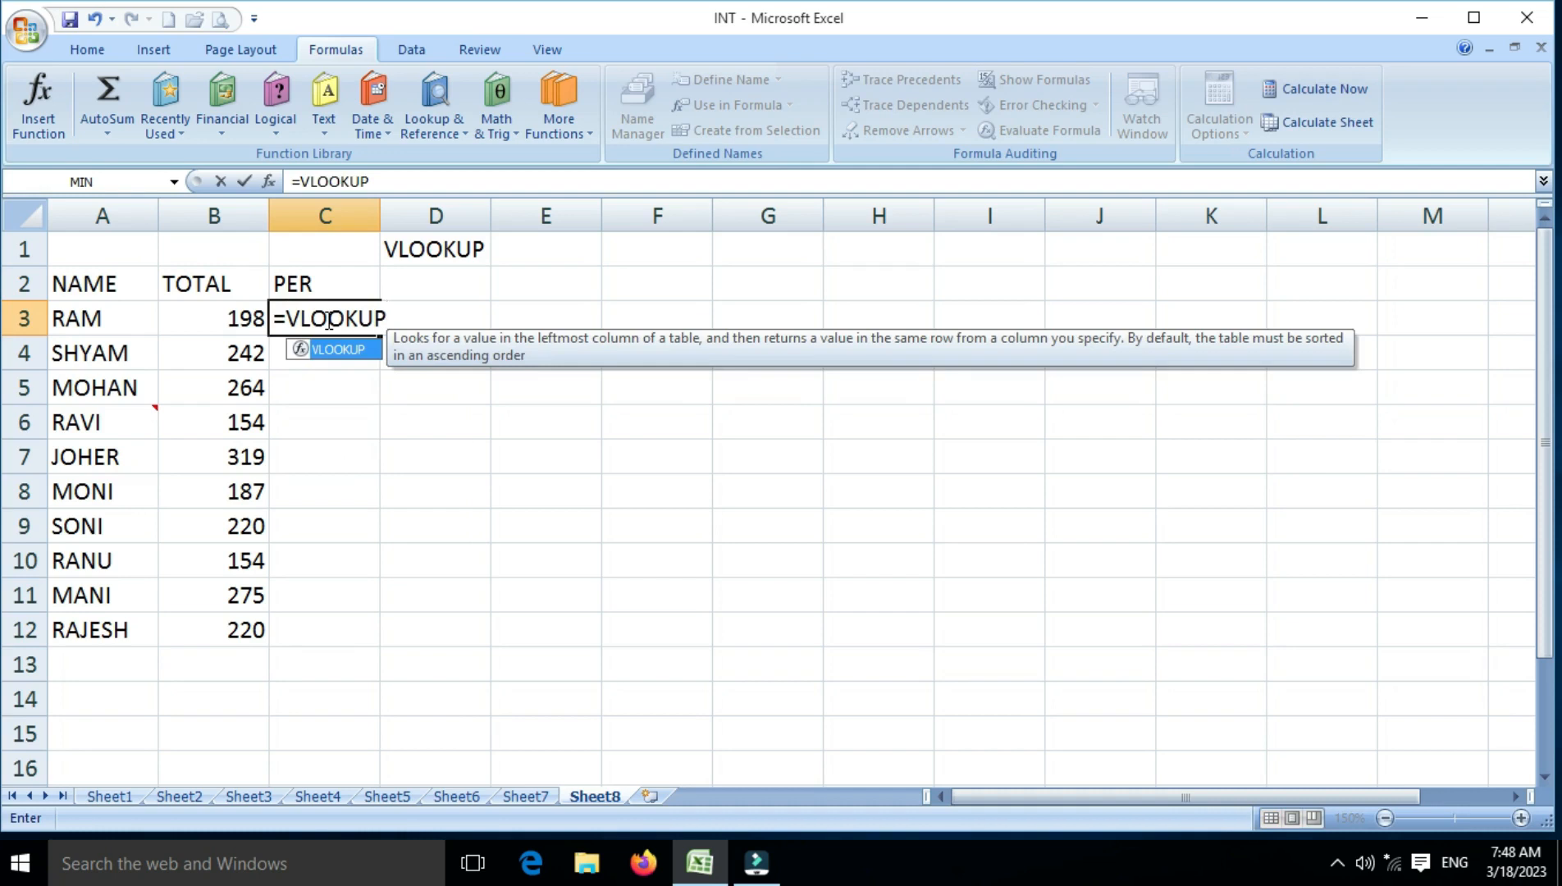
{"action": "type", "text": "("}
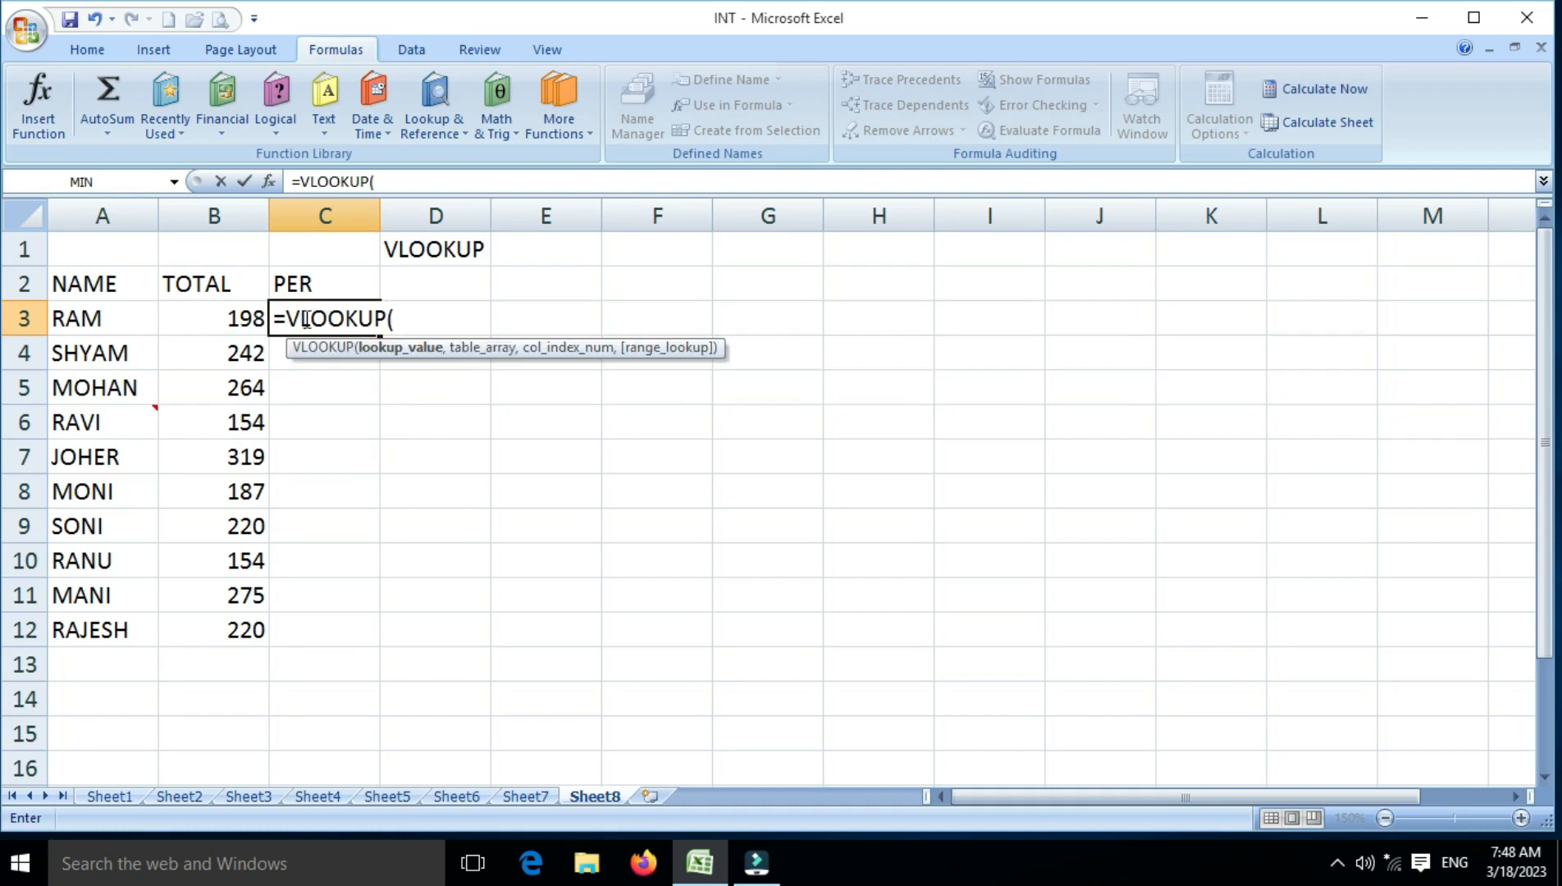
Set the lookup value of the Sheet8 C3 formula to Sheet2!A2, correcting the sheet reference back to Sheet2
{"action": "left_click", "coordinate": [179, 796]}
{"action": "left_click", "coordinate": [79, 274]}
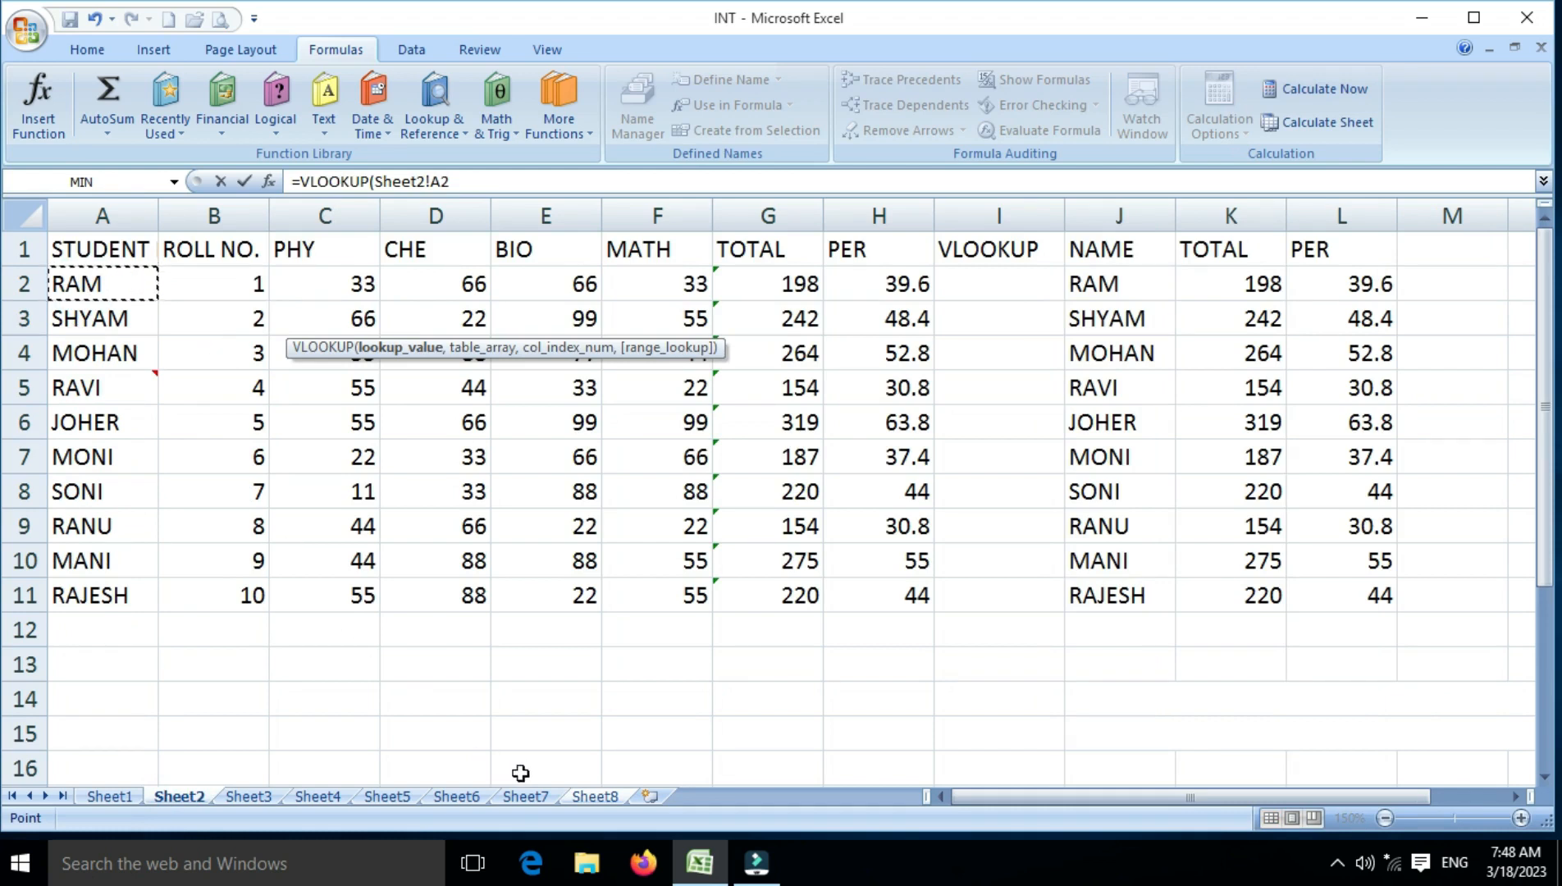
{"action": "left_click", "coordinate": [595, 796]}
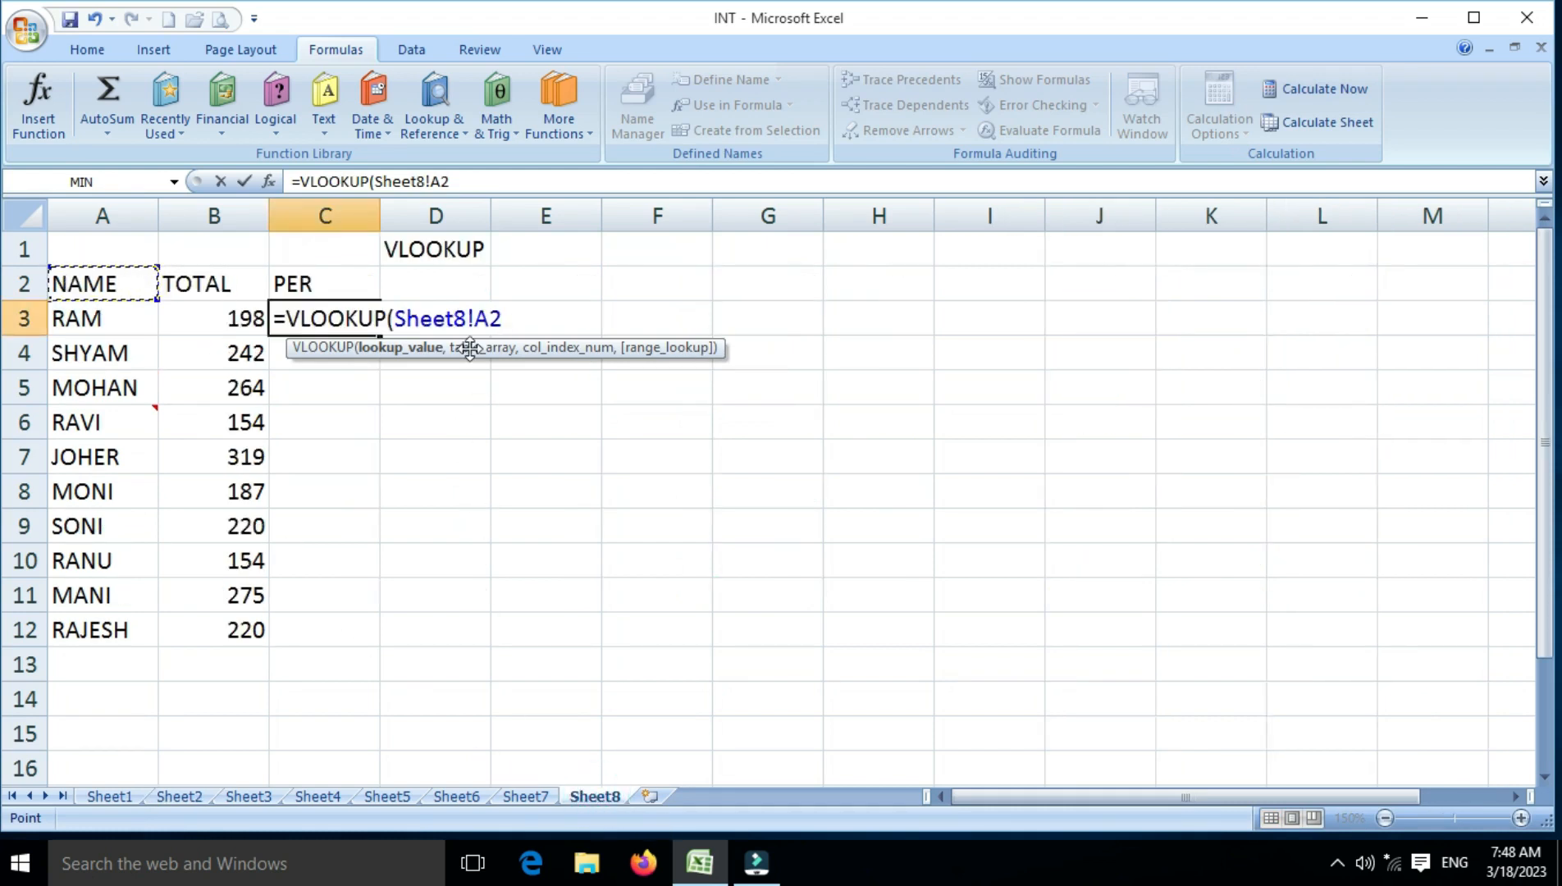
{"action": "left_click", "coordinate": [466, 319]}
{"action": "key", "text": "BackSpace"}
{"action": "type", "text": "2"}
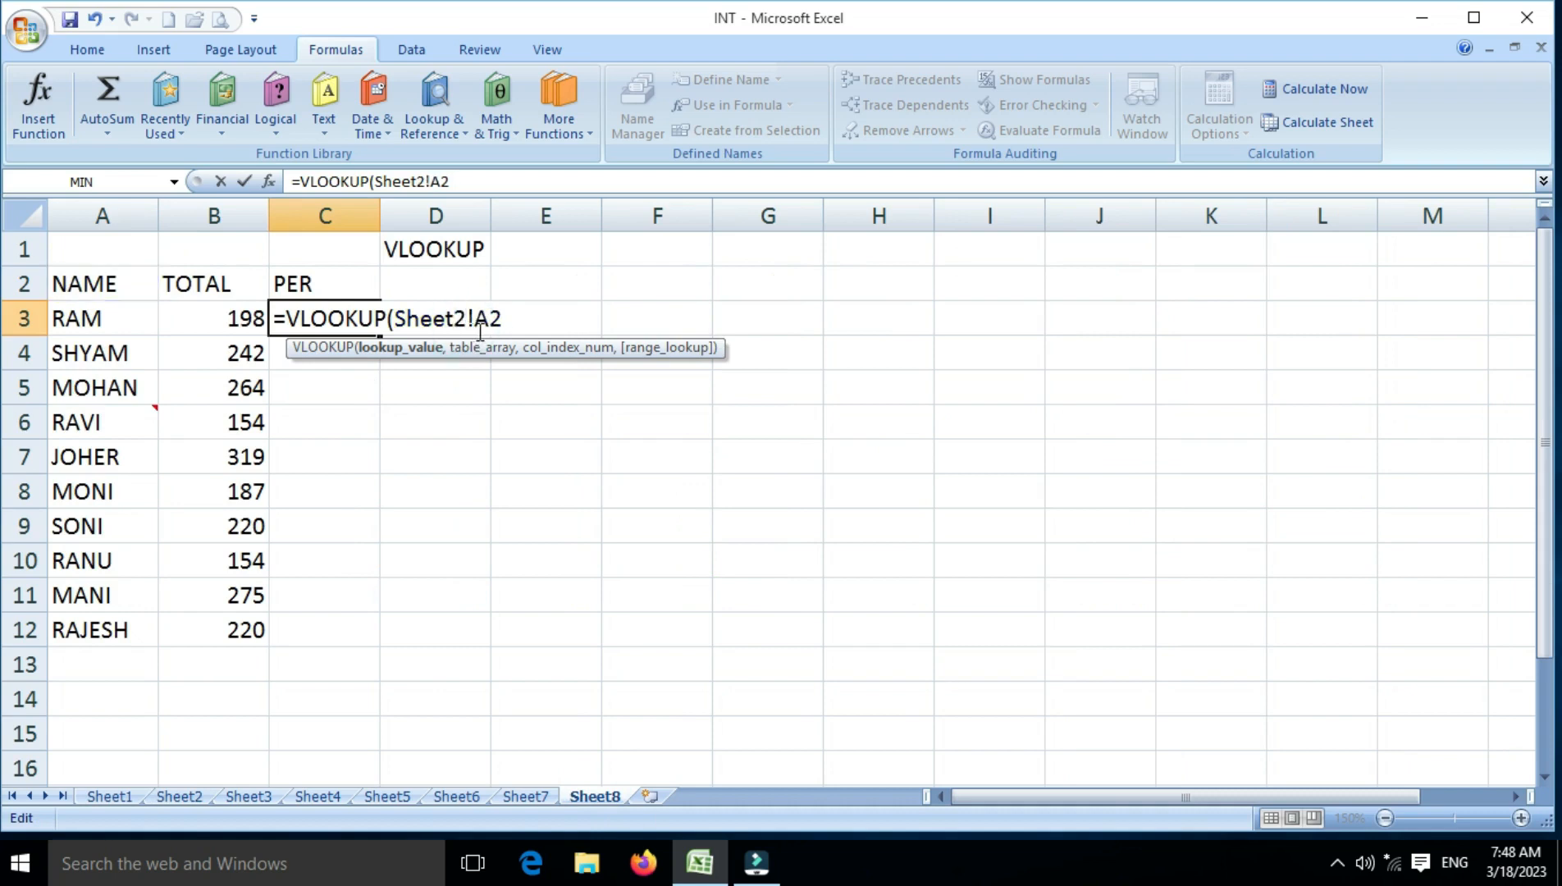
{"action": "left_click", "coordinate": [507, 319]}
{"action": "type", "text": ","}
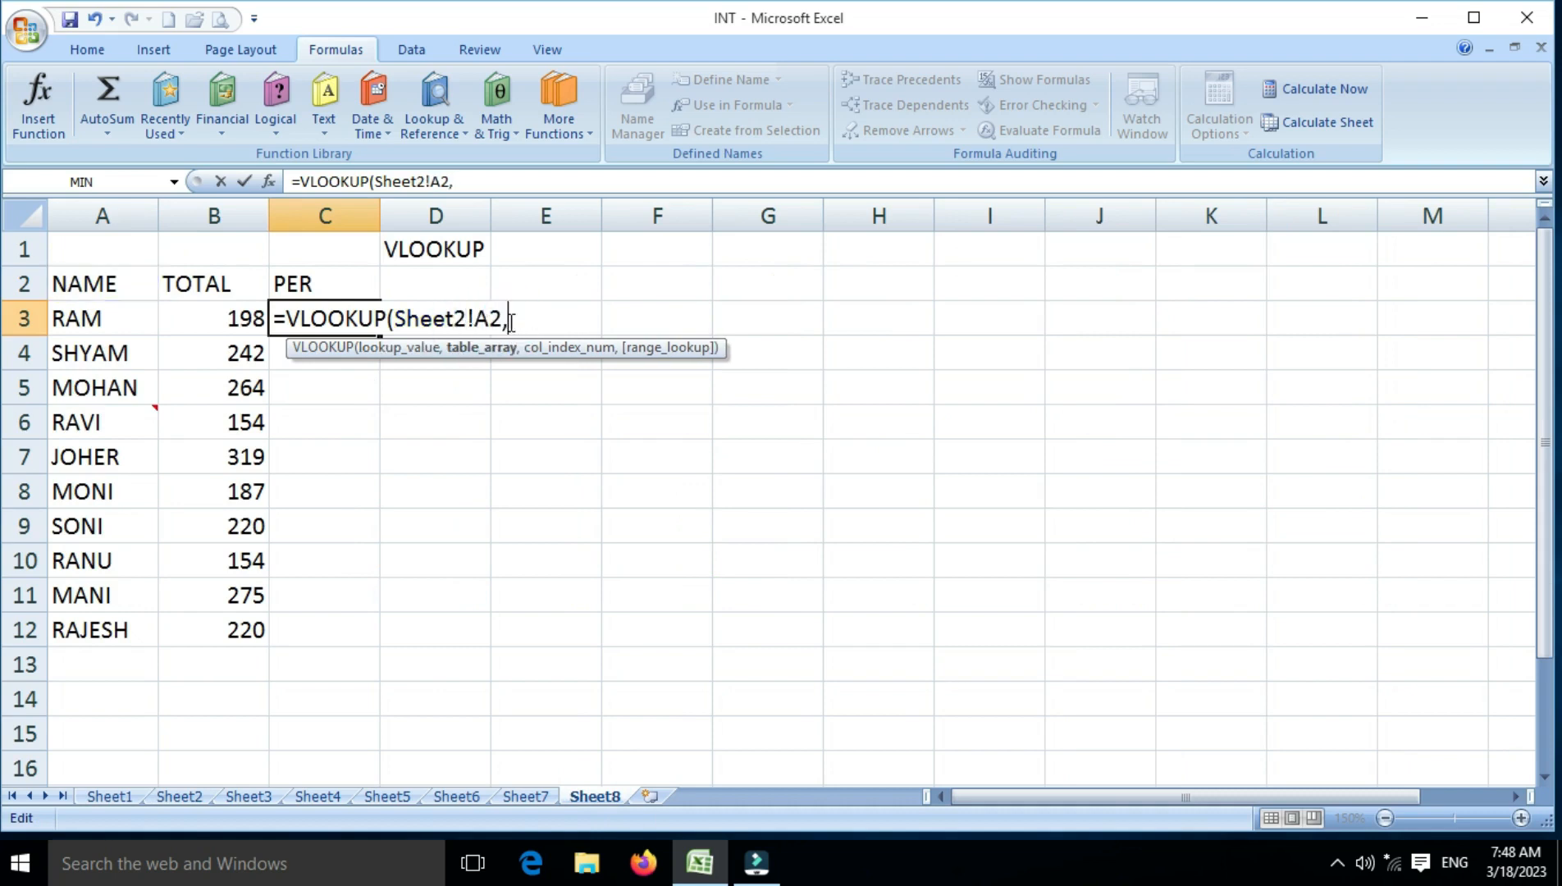
Set the table array of the C3 lookup to Sheet2!A1:H11, keeping Sheet2 as the referenced sheet
{"action": "left_click", "coordinate": [178, 797]}
{"action": "left_click_drag", "start_coordinate": [132, 250], "coordinate": [830, 584]}
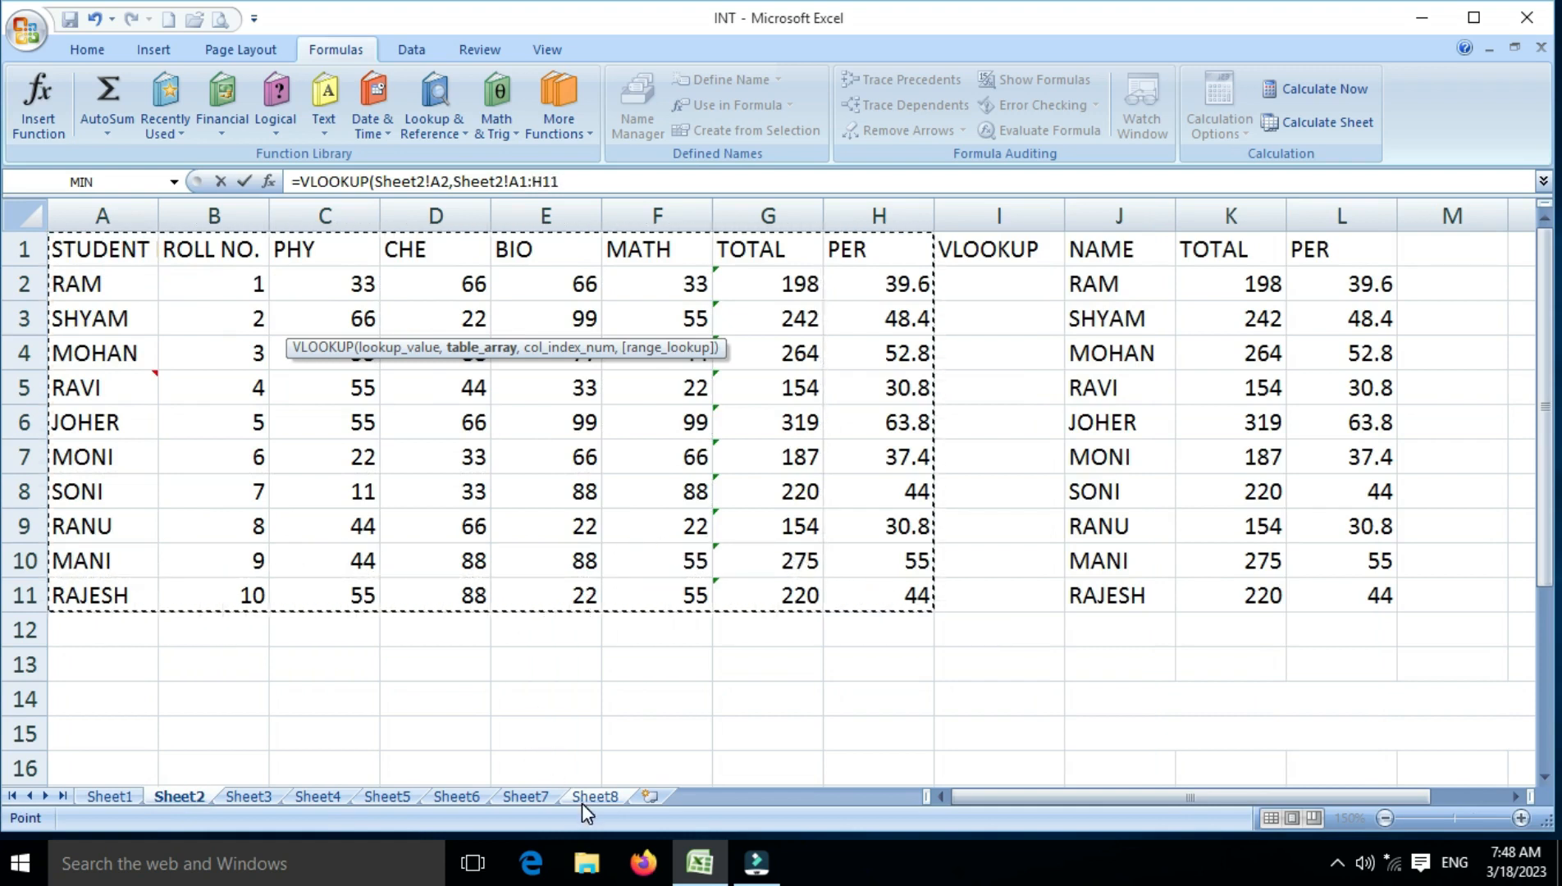
{"action": "left_click", "coordinate": [591, 796]}
{"action": "type", "text": ","}
{"action": "left_click", "coordinate": [579, 319]}
{"action": "key", "text": "BackSpace"}
{"action": "type", "text": "2"}
Finish the C3 lookup with column index 8 and range lookup 0, and fill it down to C12
{"action": "left_click", "coordinate": [693, 324]}
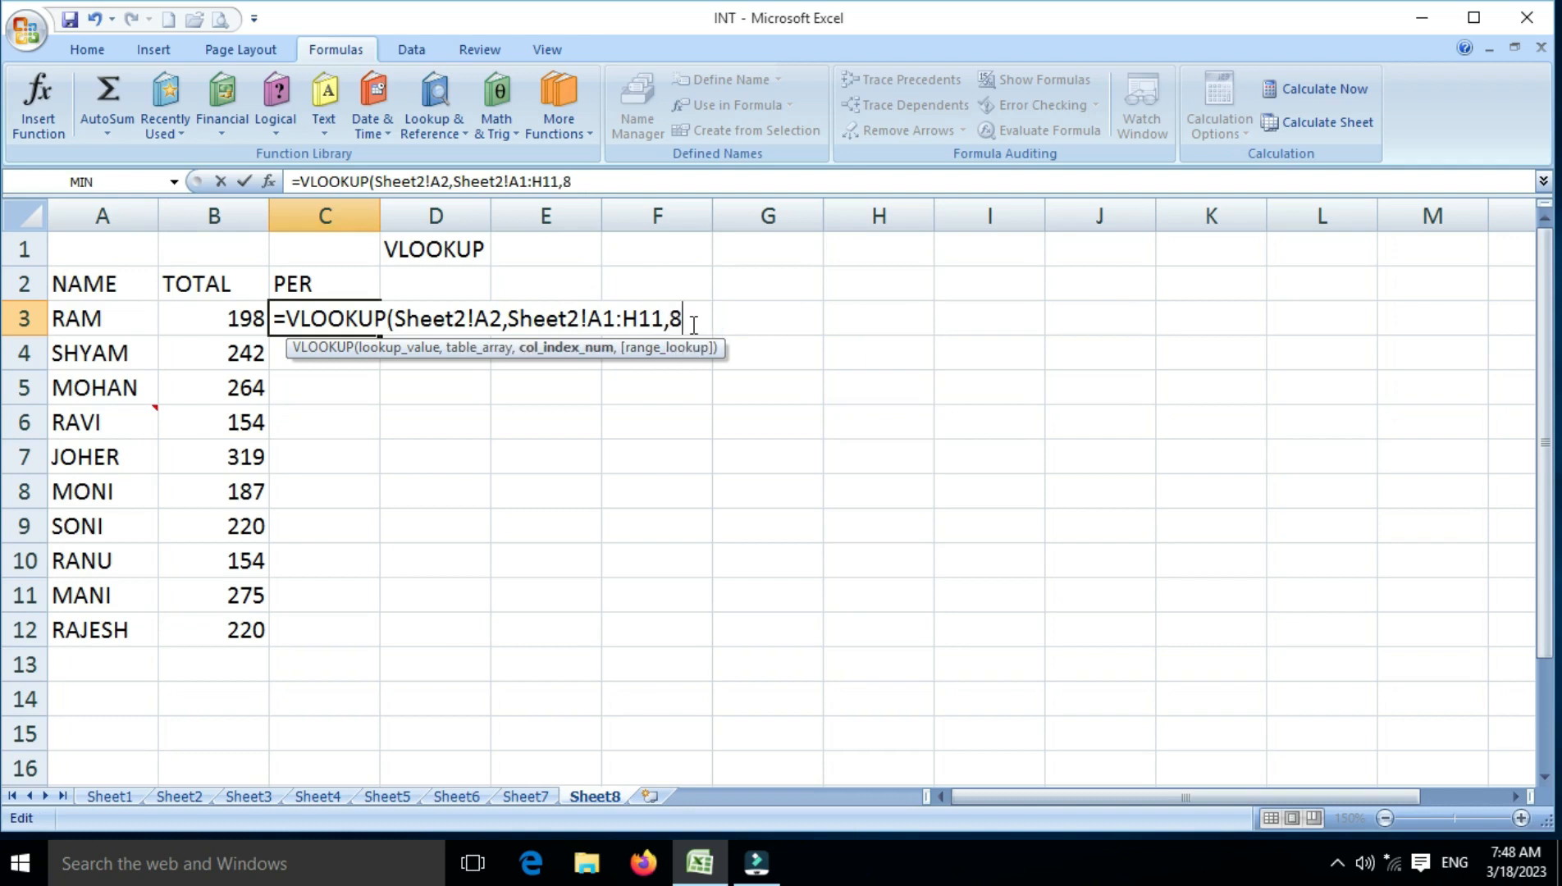
{"action": "type", "text": ","}
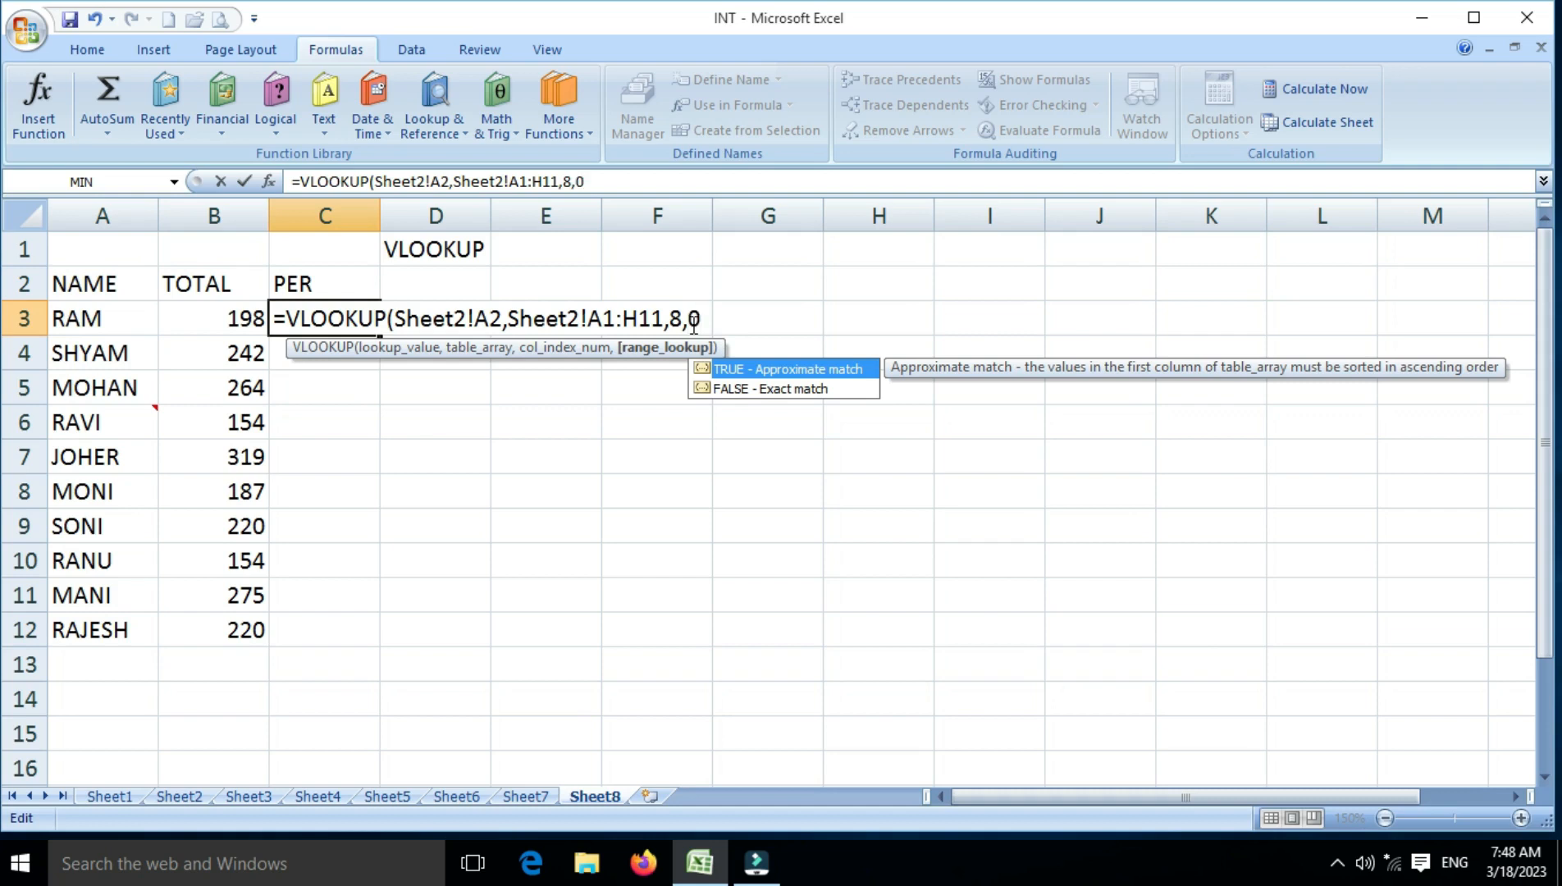
{"action": "type", "text": "0)"}
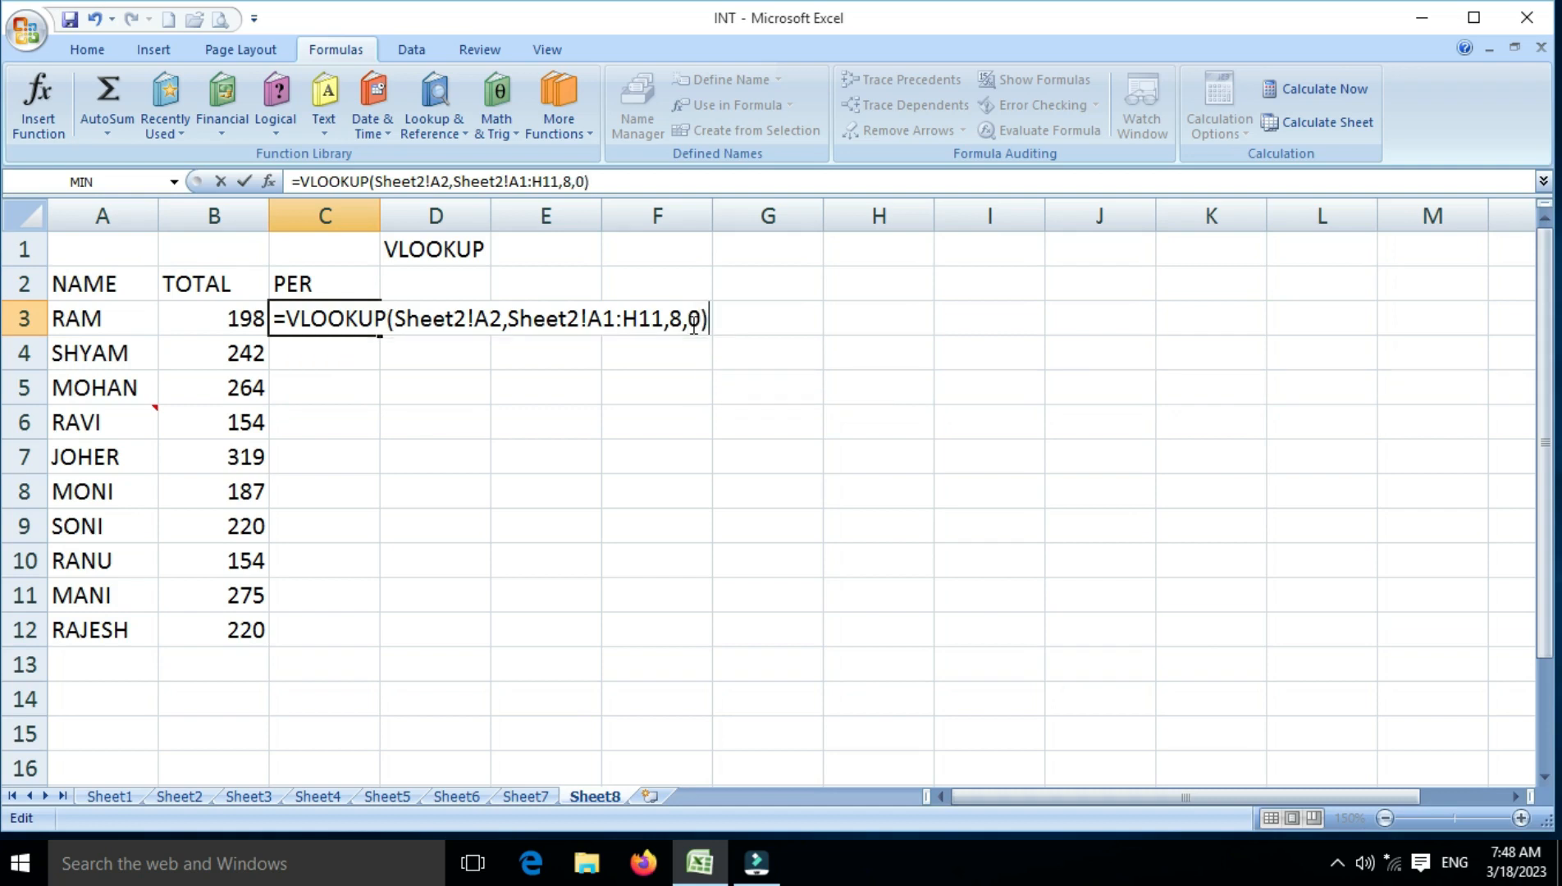
{"action": "key", "text": "Return"}
{"action": "key", "text": "Up"}
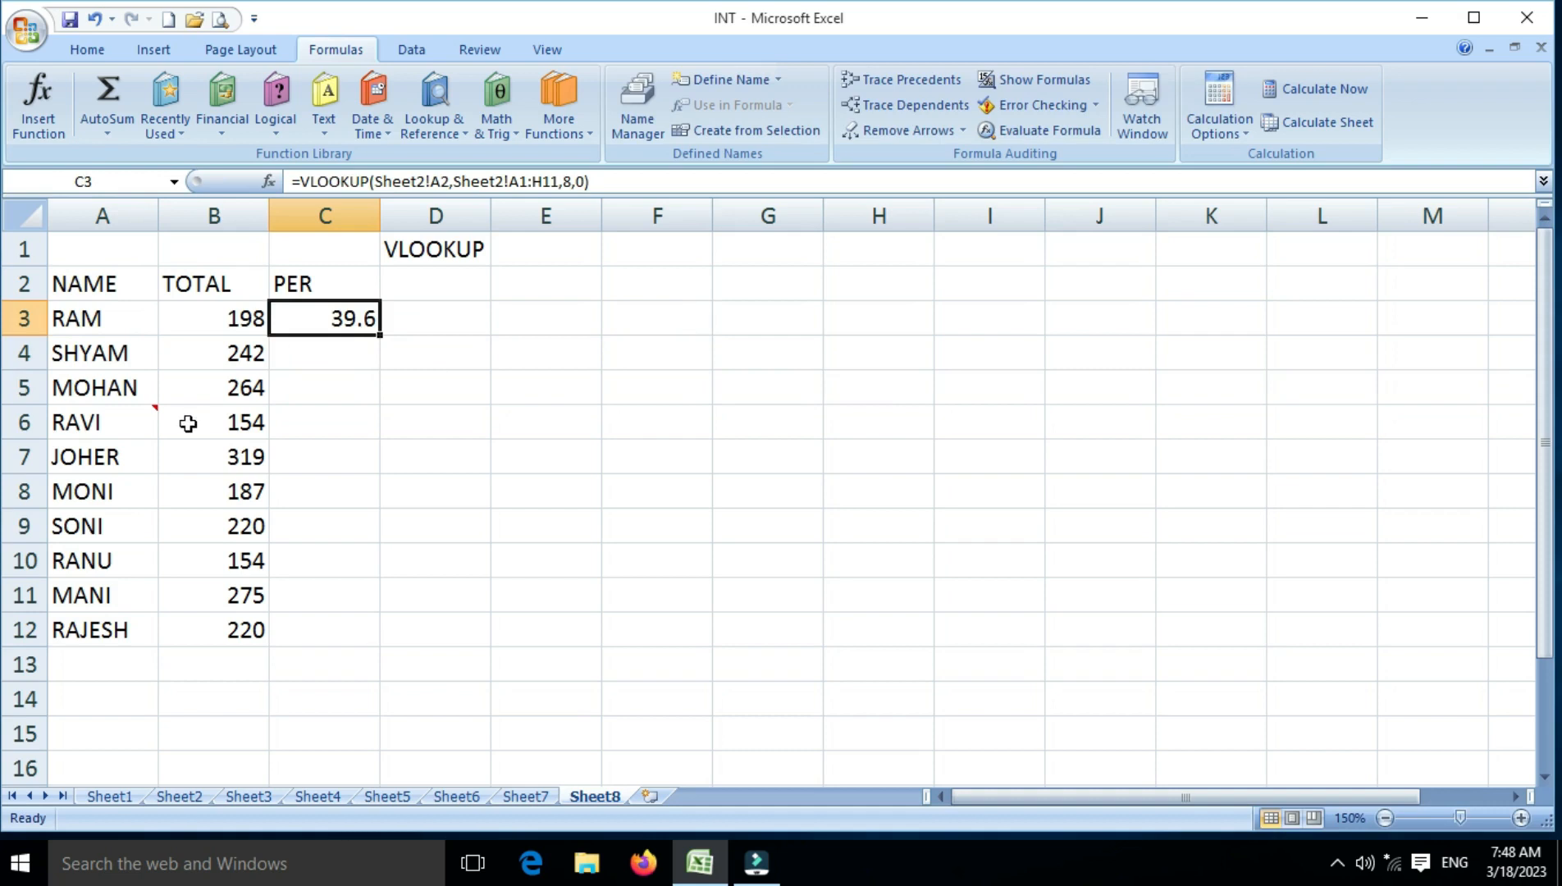
{"action": "left_click_drag", "start_coordinate": [381, 334], "coordinate": [402, 671]}
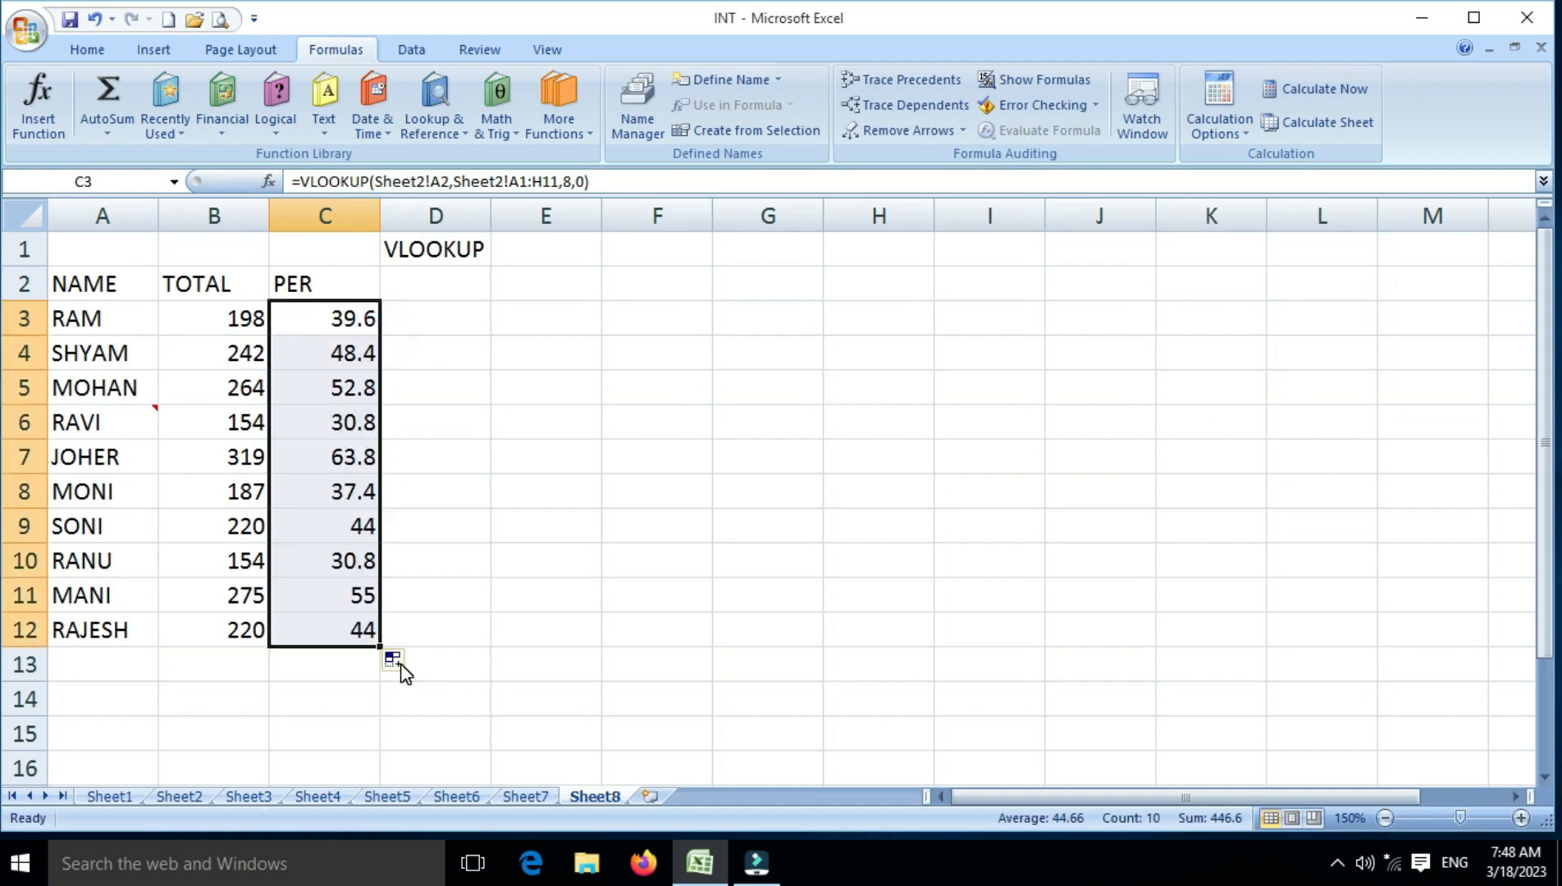
Compare the TOTAL and PER lookup results on Sheet8 with the marks table on Sheet2
{"action": "left_click", "coordinate": [253, 424]}
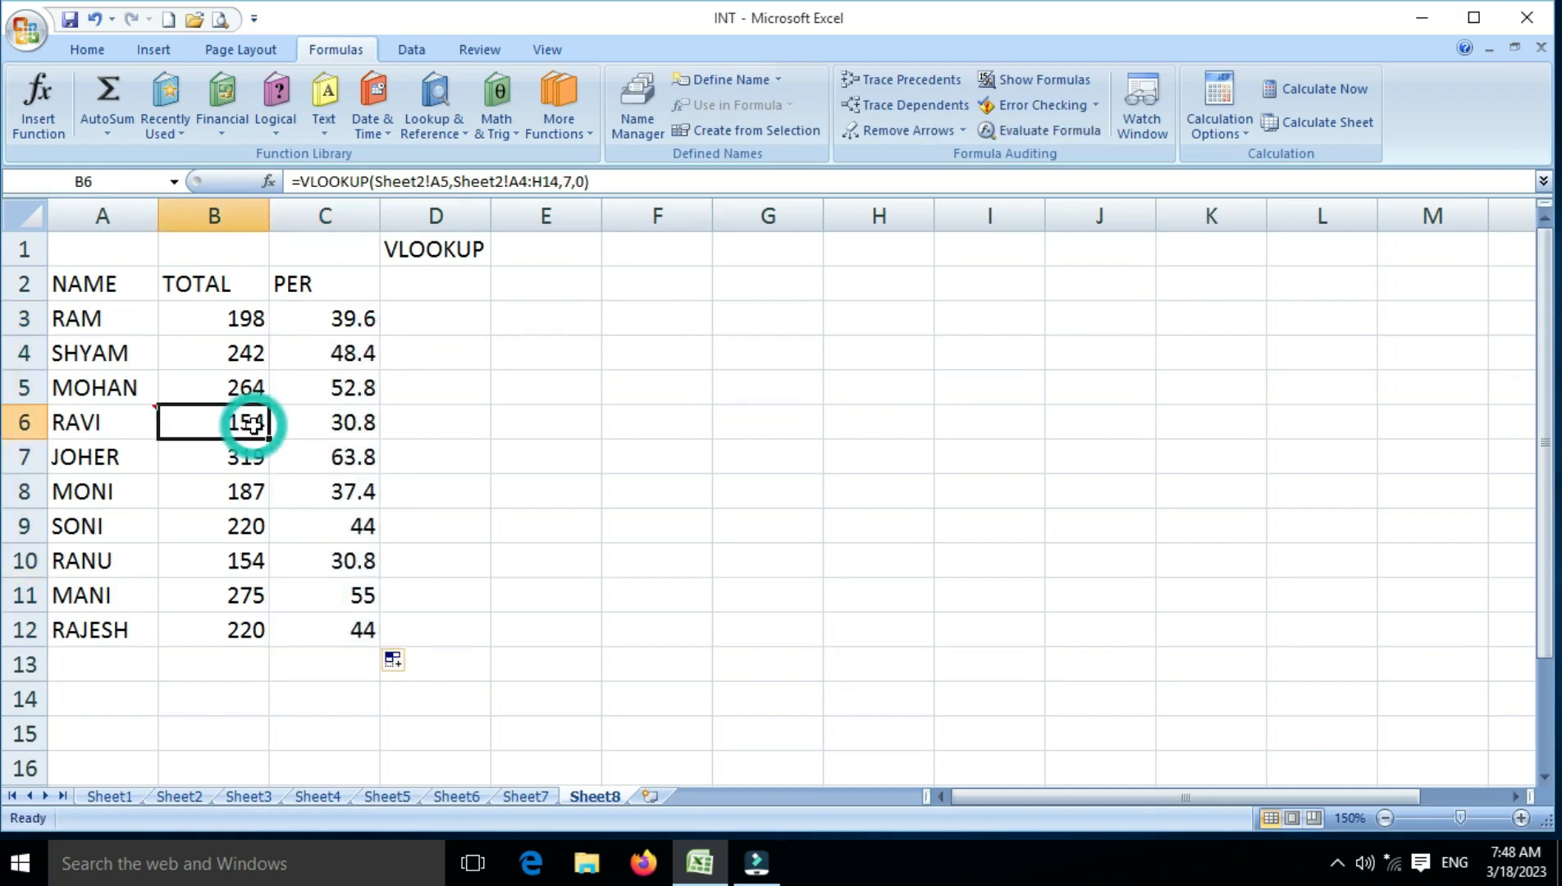
{"action": "left_click", "coordinate": [180, 797]}
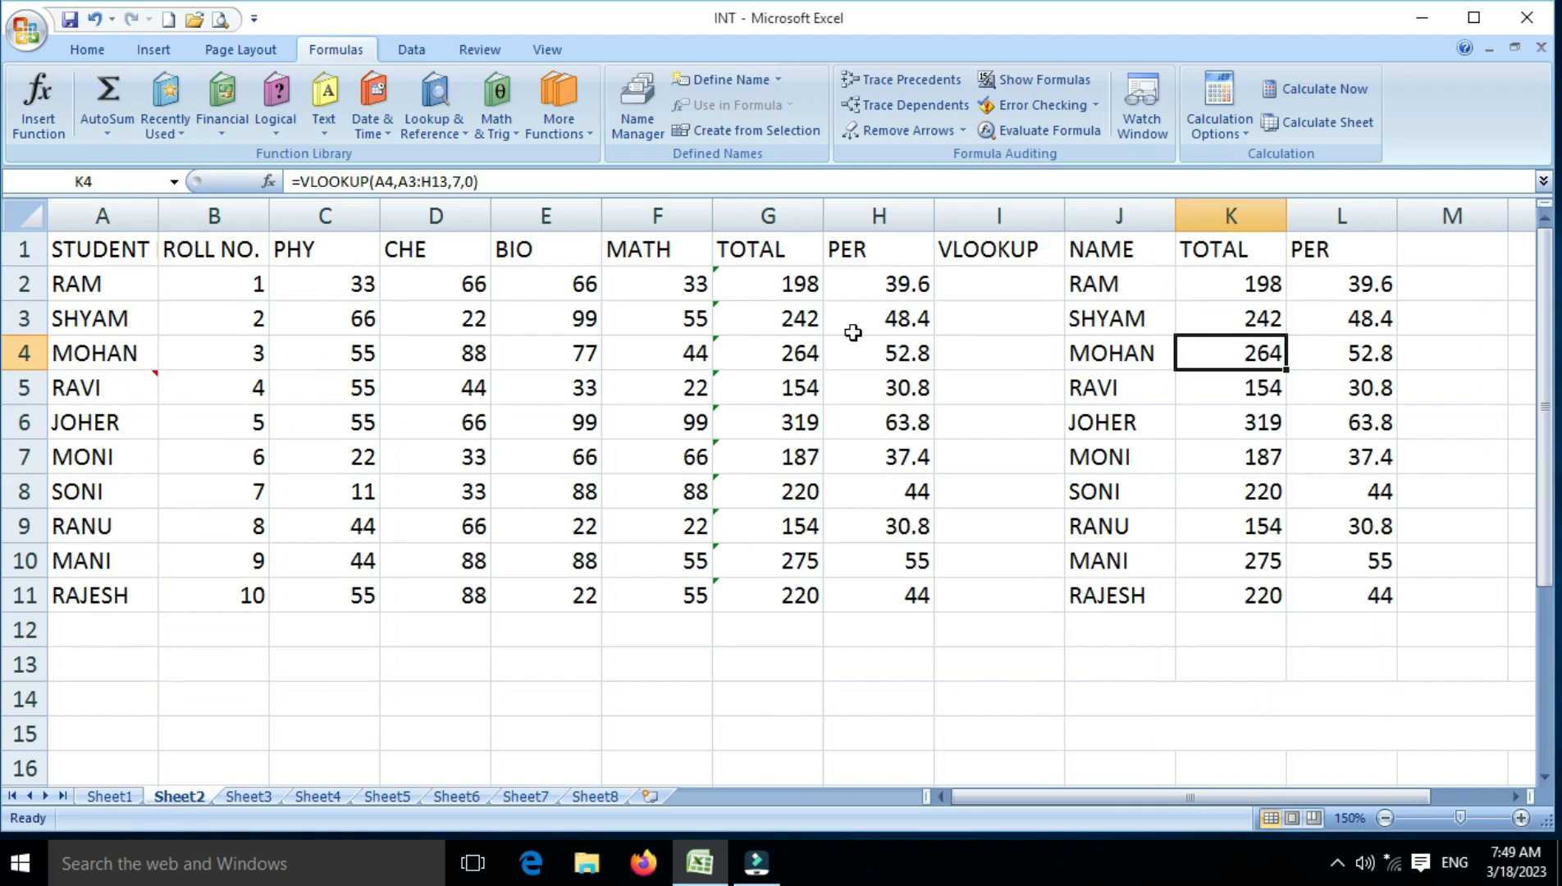
{"action": "left_click", "coordinate": [605, 797]}
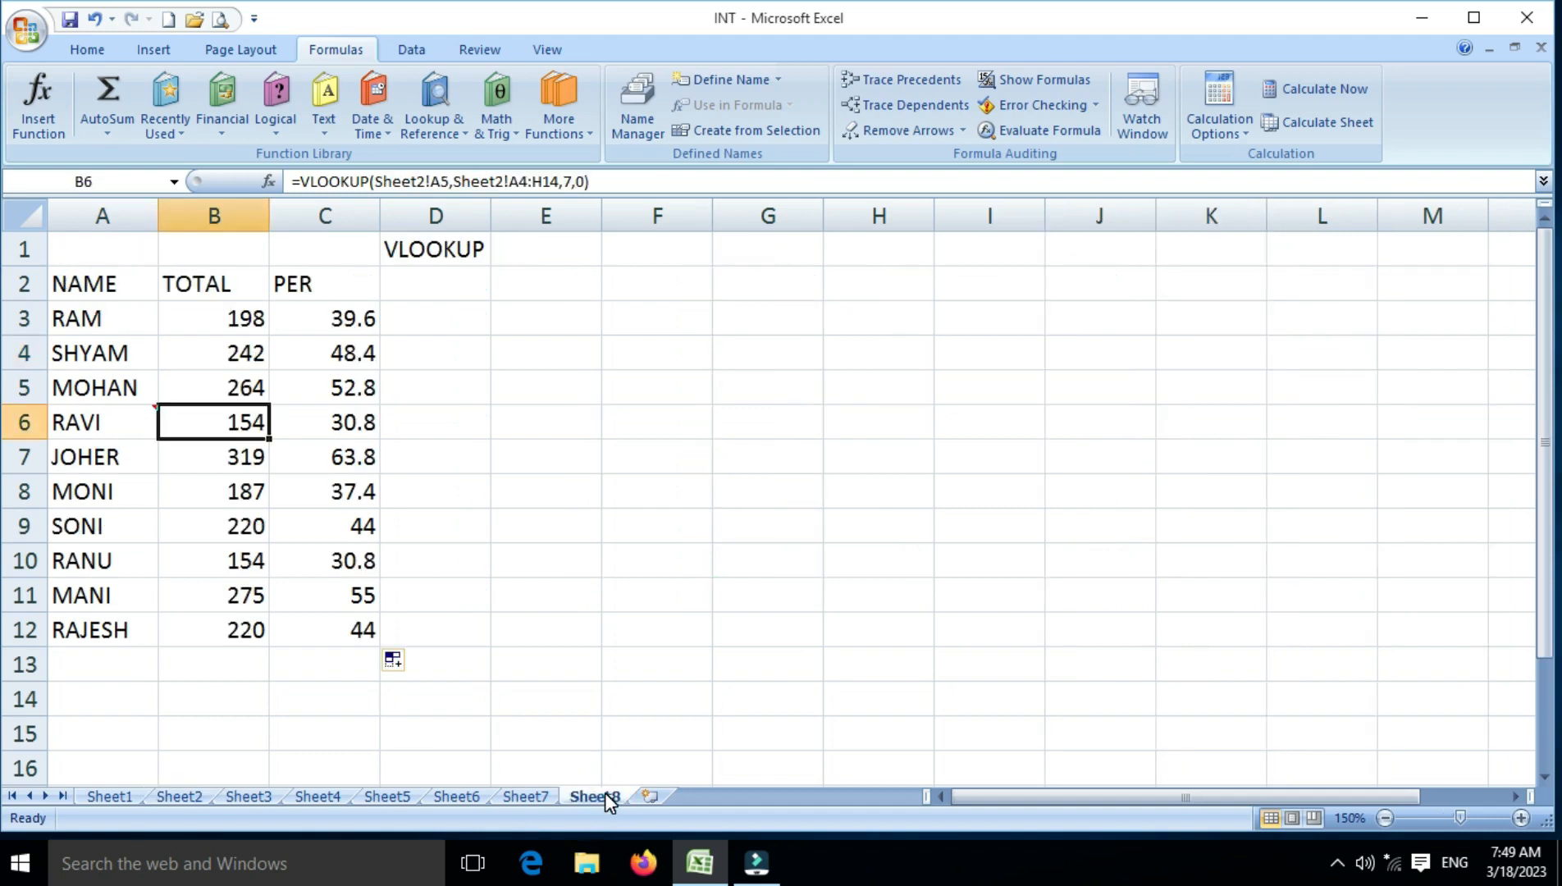
{"action": "left_click", "coordinate": [196, 797]}
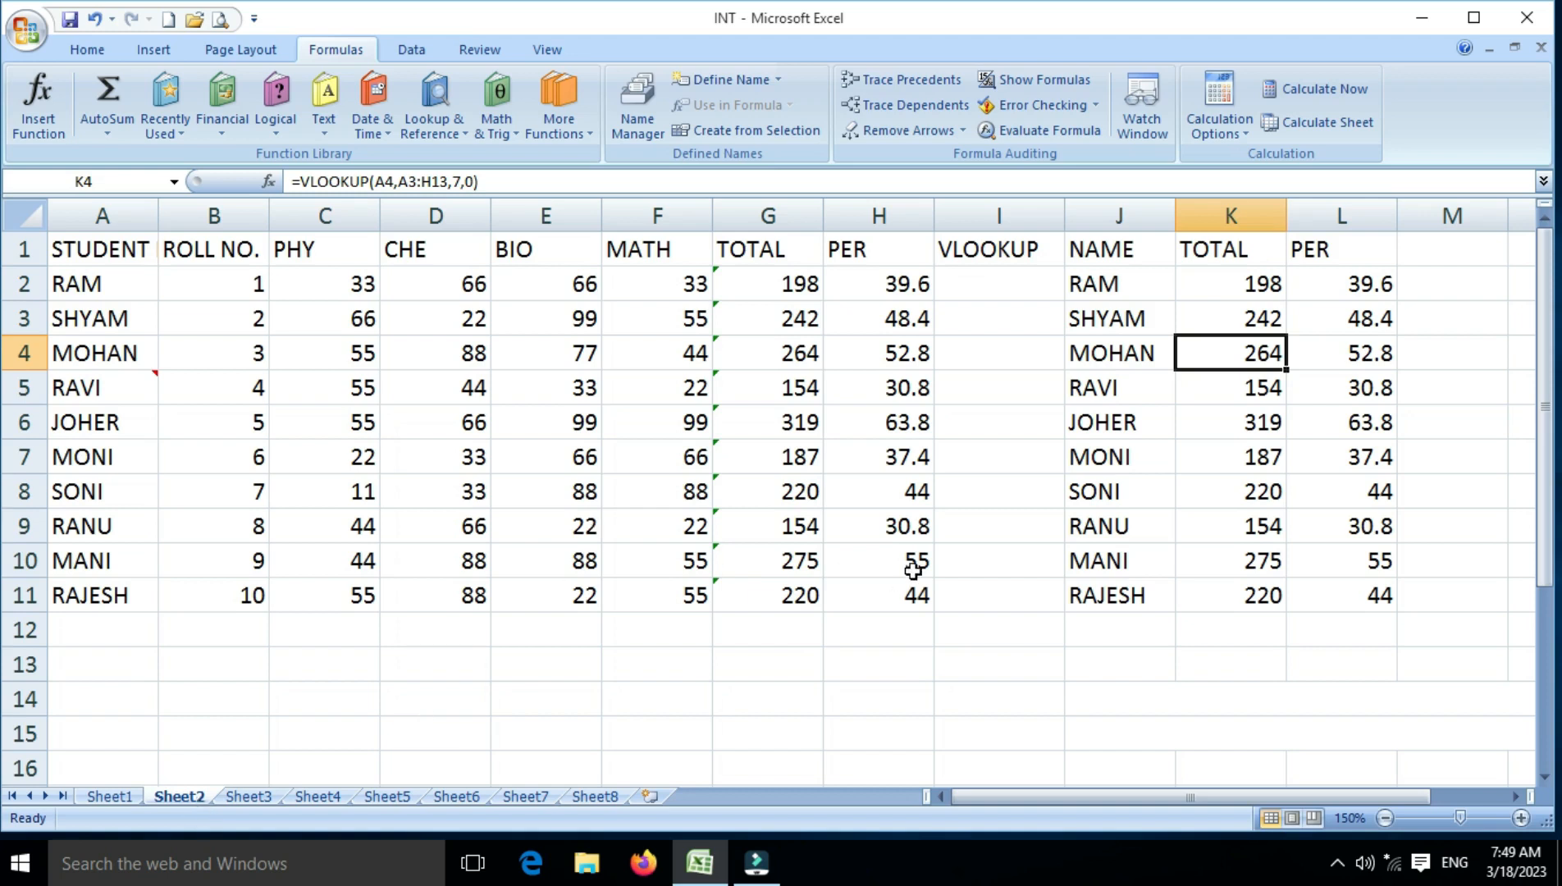
Select the first TOTAL lookup cell K2 on Sheet2 and zoom the sheet to 200%
{"action": "left_click", "coordinate": [1268, 283]}
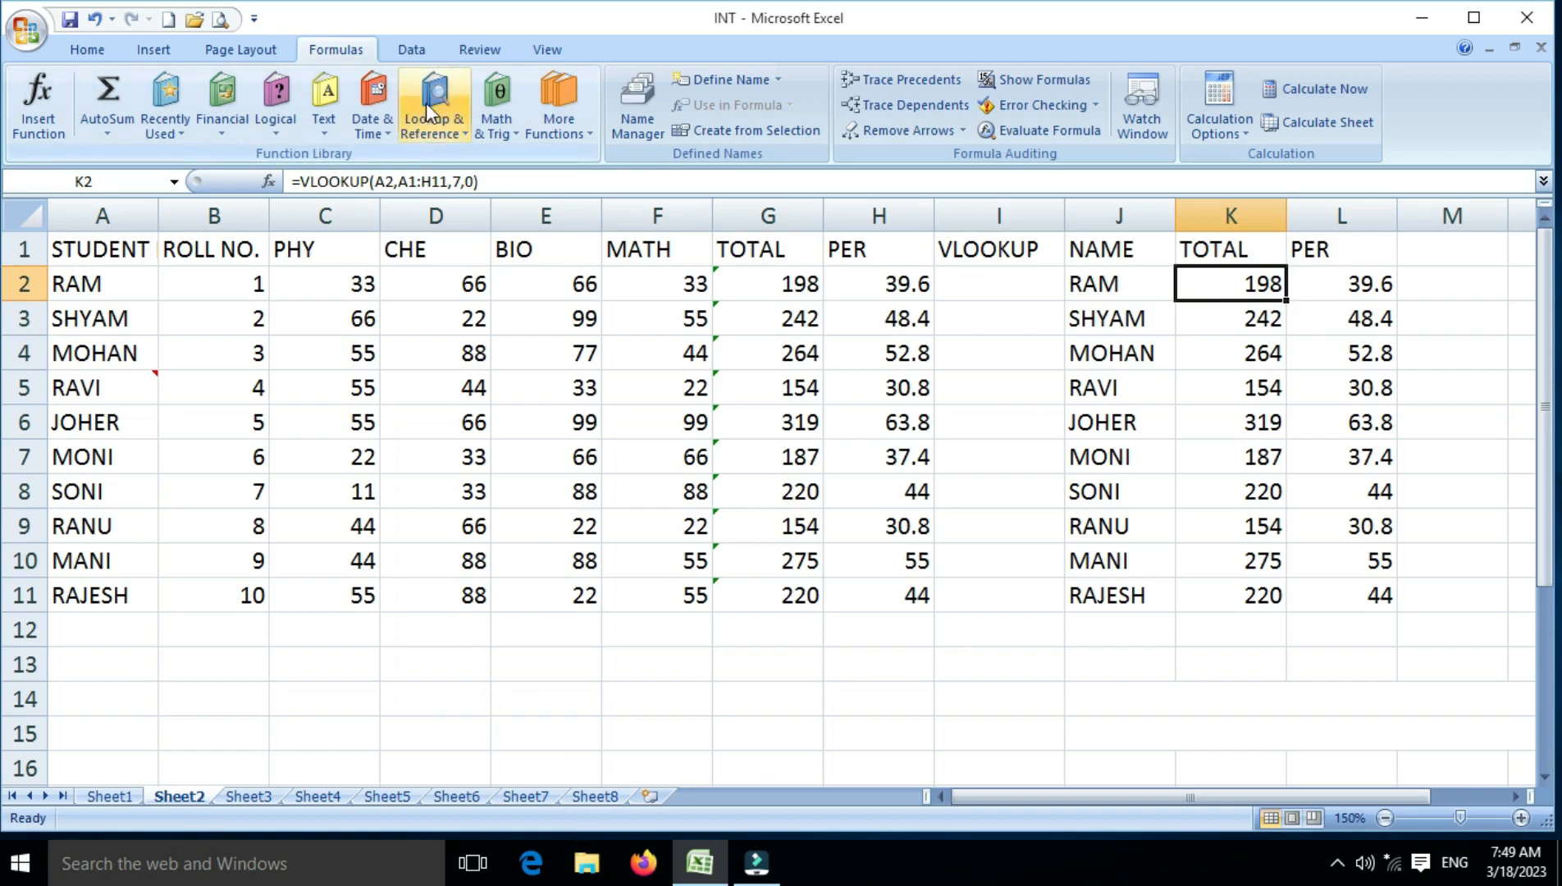
{"action": "left_click", "coordinate": [538, 49]}
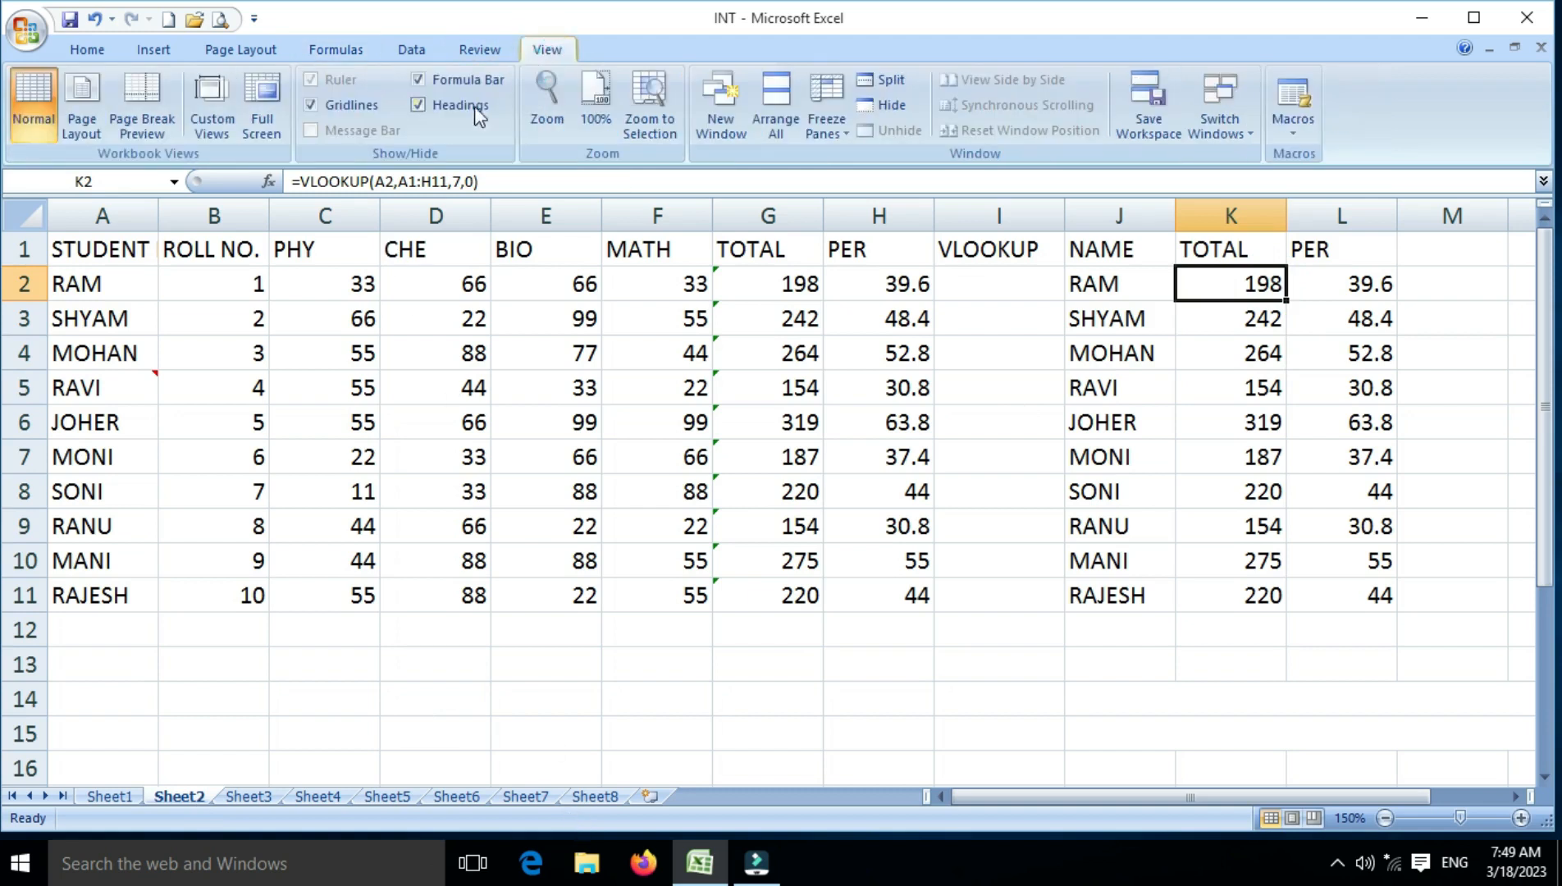
{"action": "left_click", "coordinate": [558, 122]}
{"action": "left_click", "coordinate": [867, 675]}
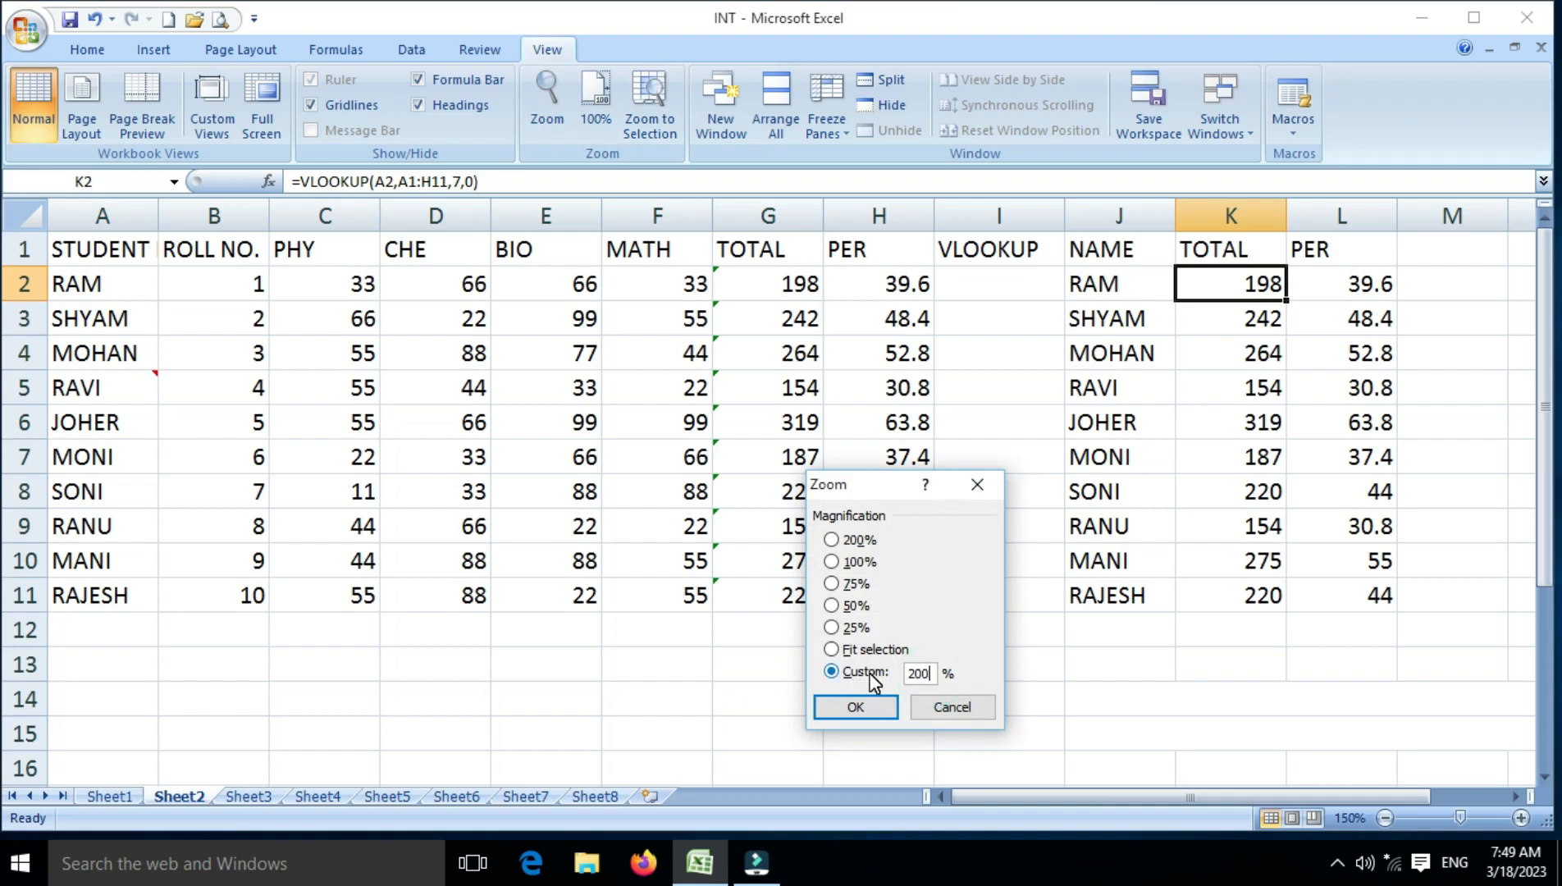
{"action": "key", "text": "Return"}
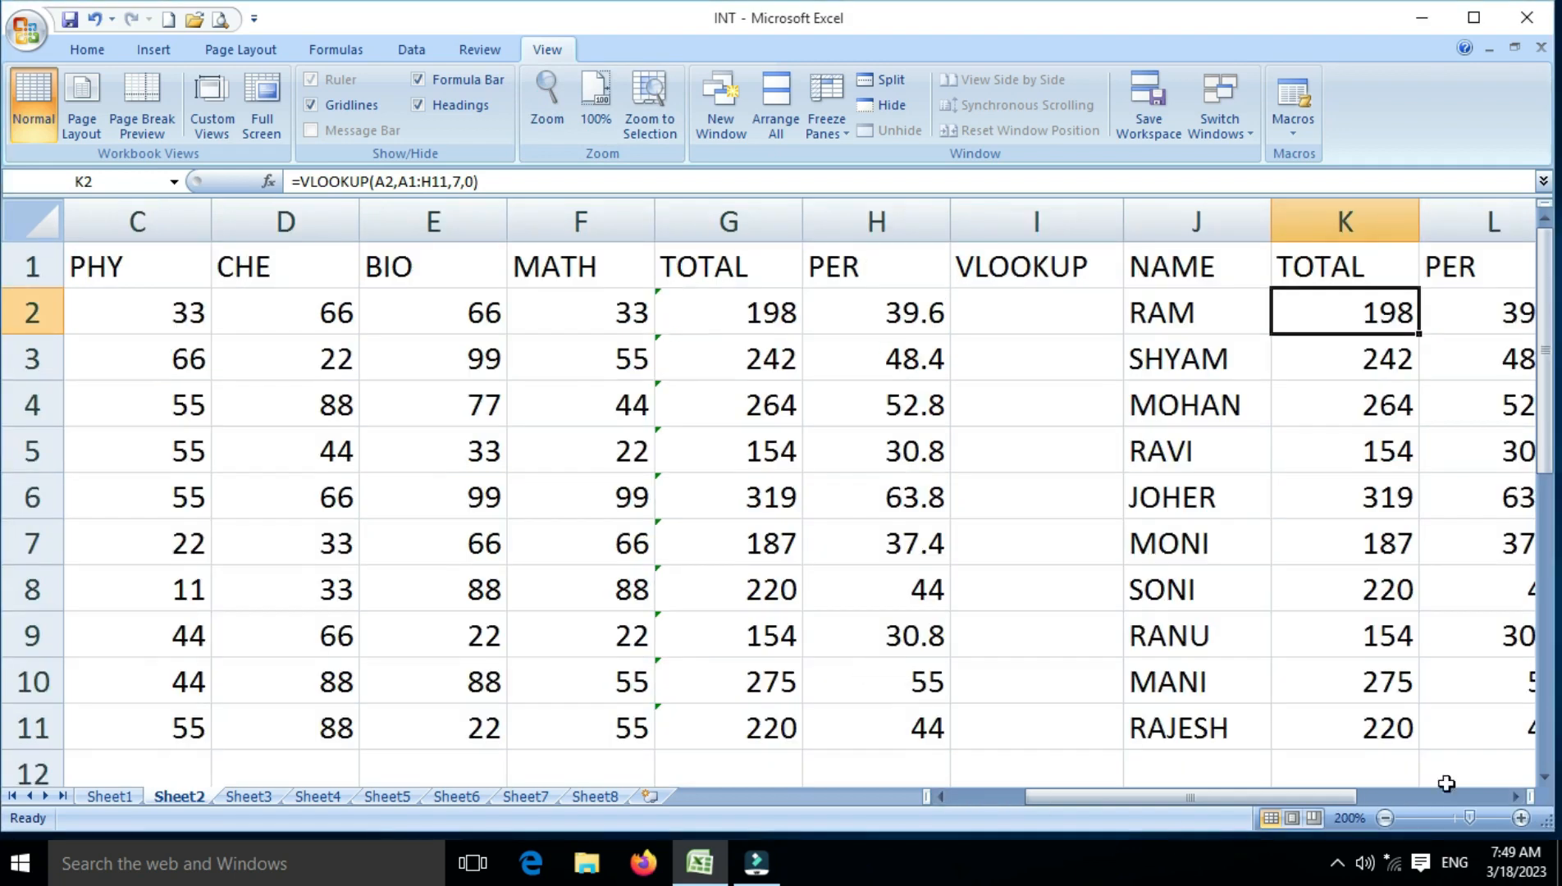
Examine the enlarged Sheet2 marks table and the VLOOKUP formulas in K2 and L2
{"action": "double_click", "coordinate": [1514, 796]}
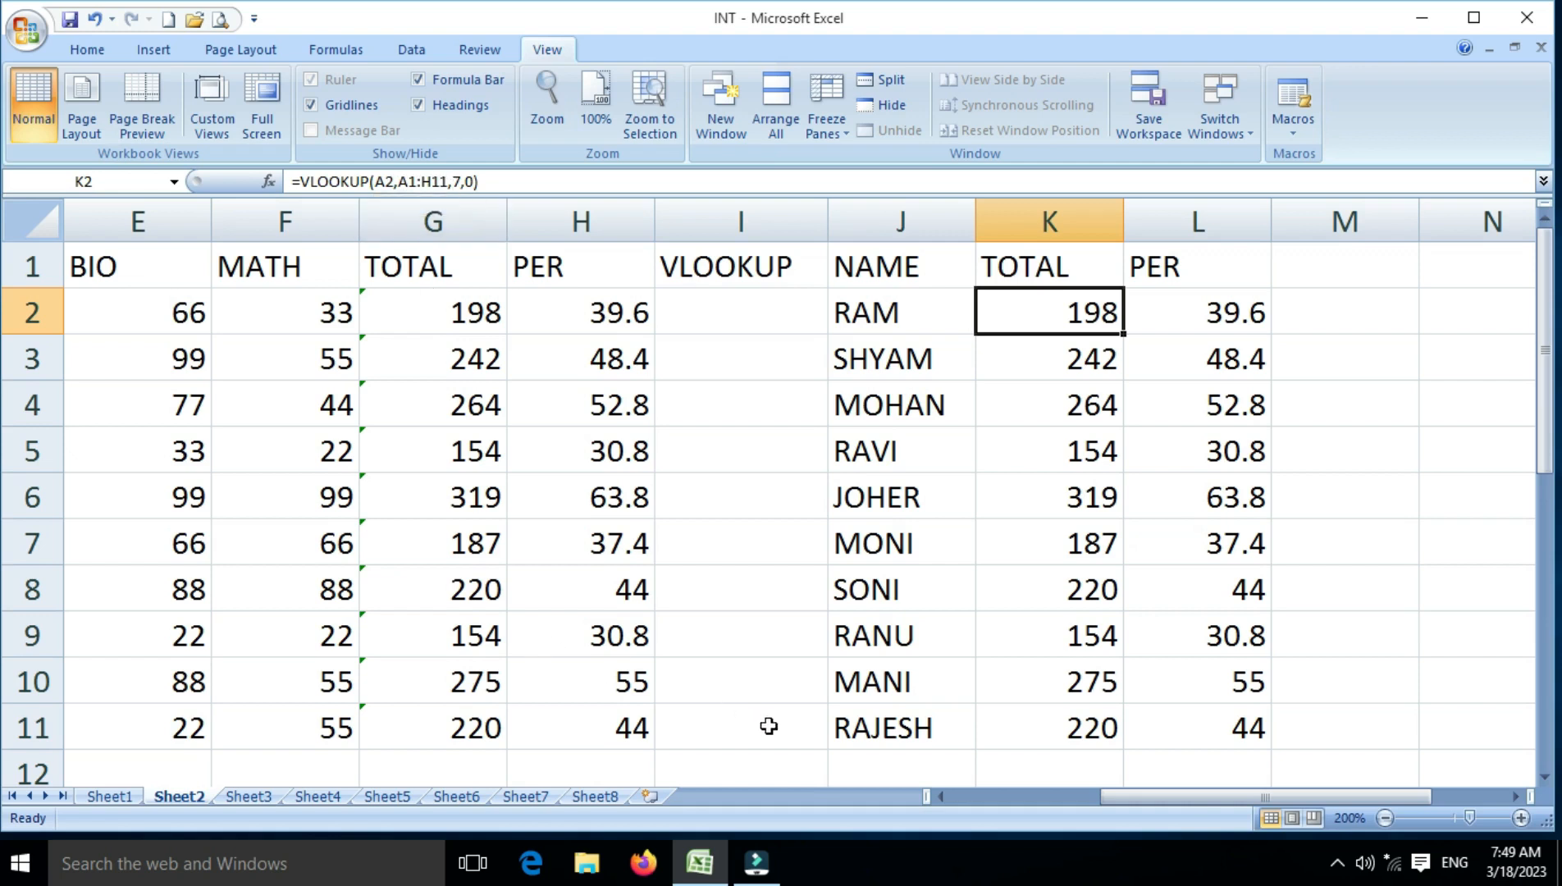
{"action": "left_click_drag", "start_coordinate": [1251, 796], "coordinate": [1104, 796]}
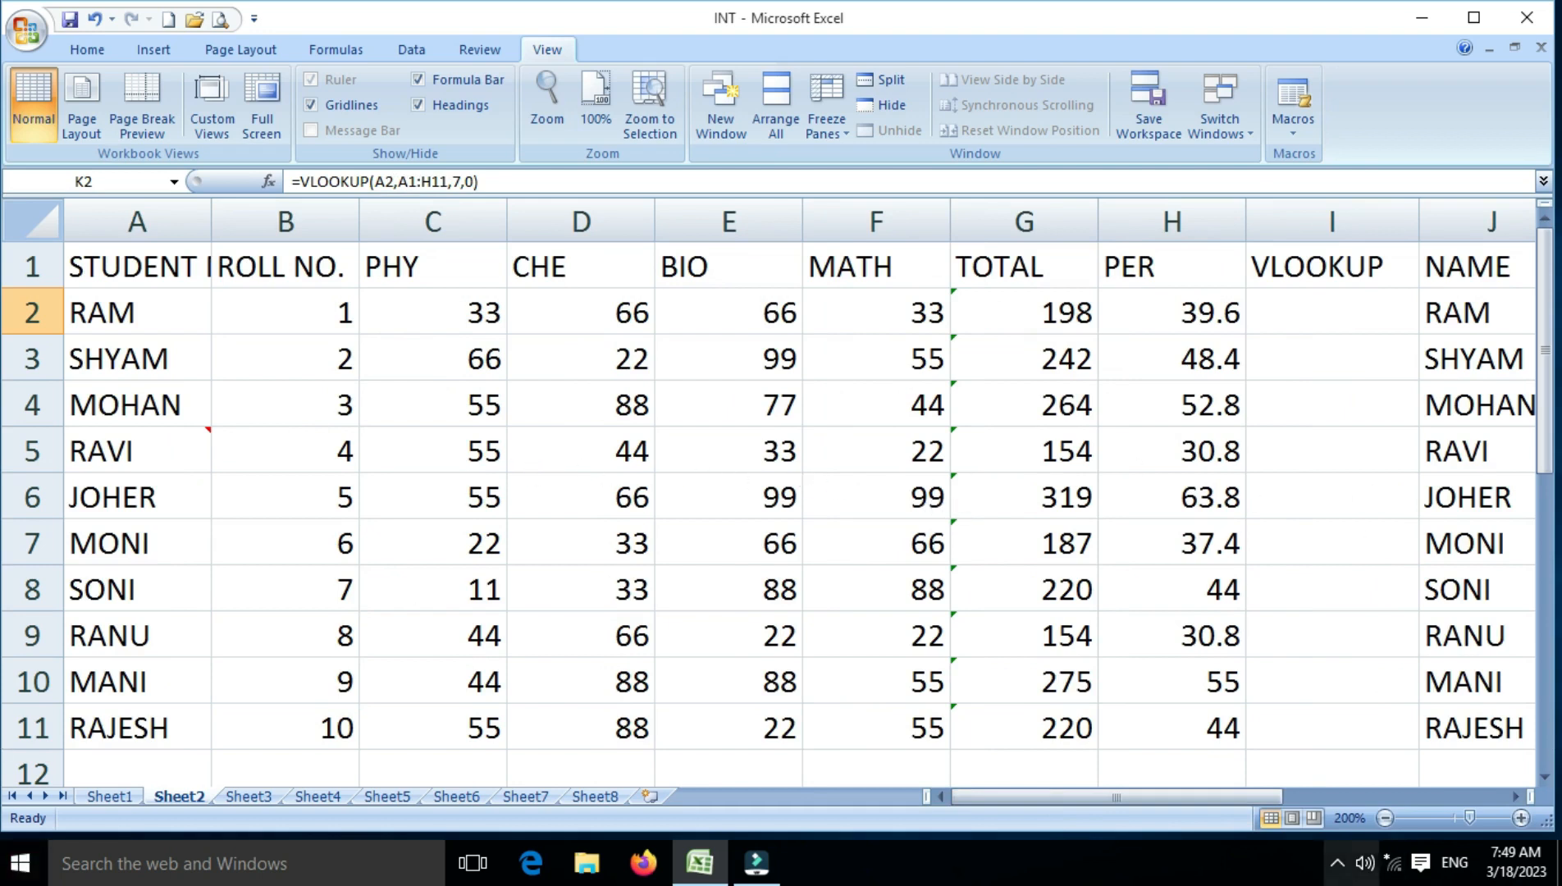
{"action": "left_click_drag", "start_coordinate": [1142, 793], "coordinate": [1278, 790]}
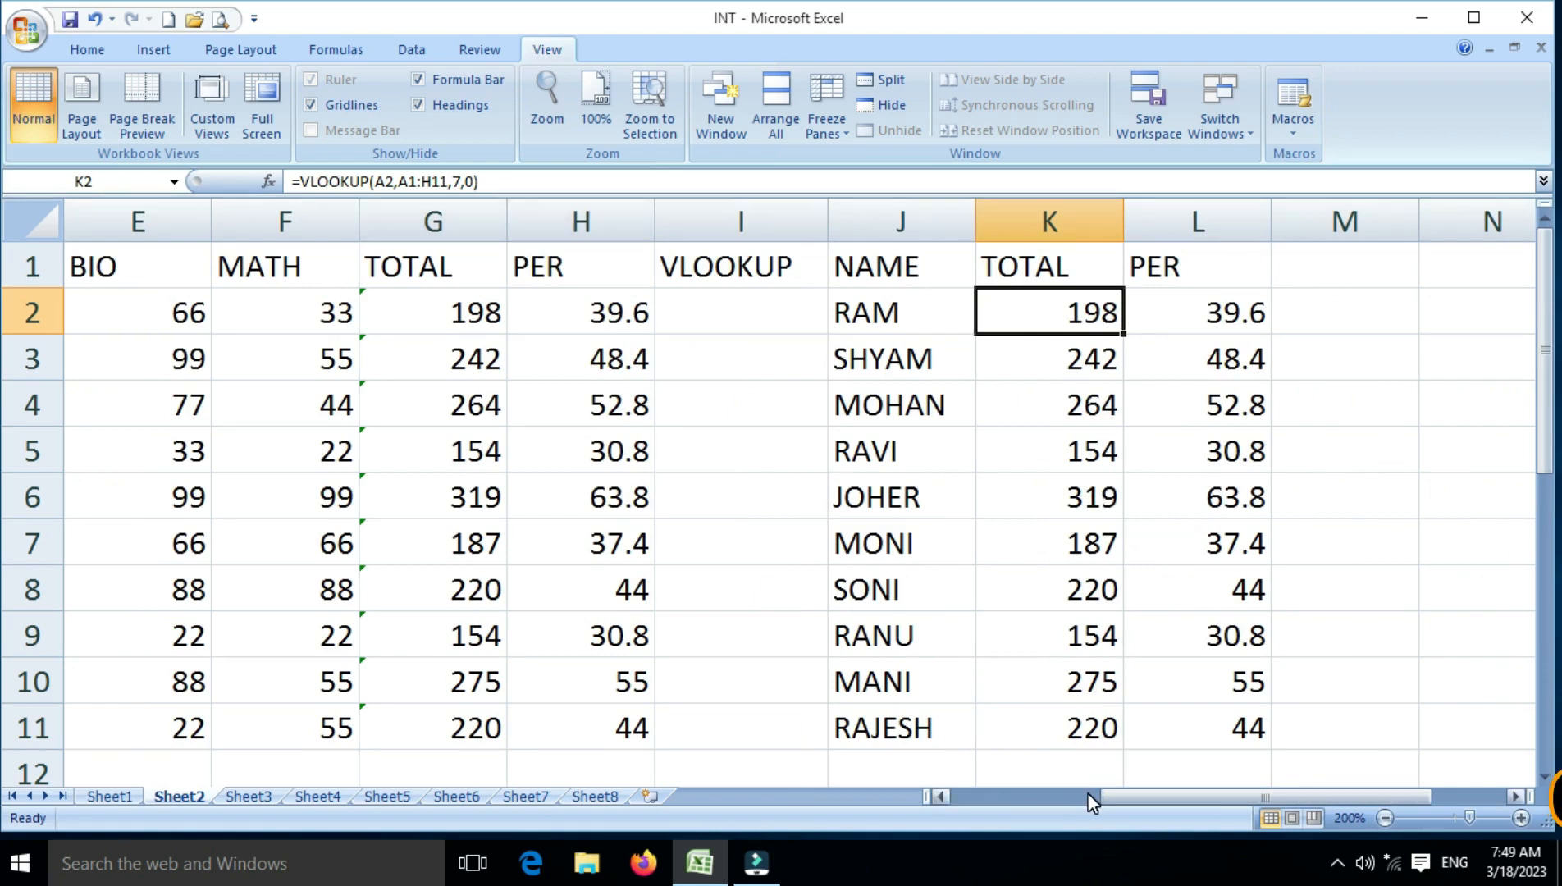
{"action": "key", "text": "Right"}
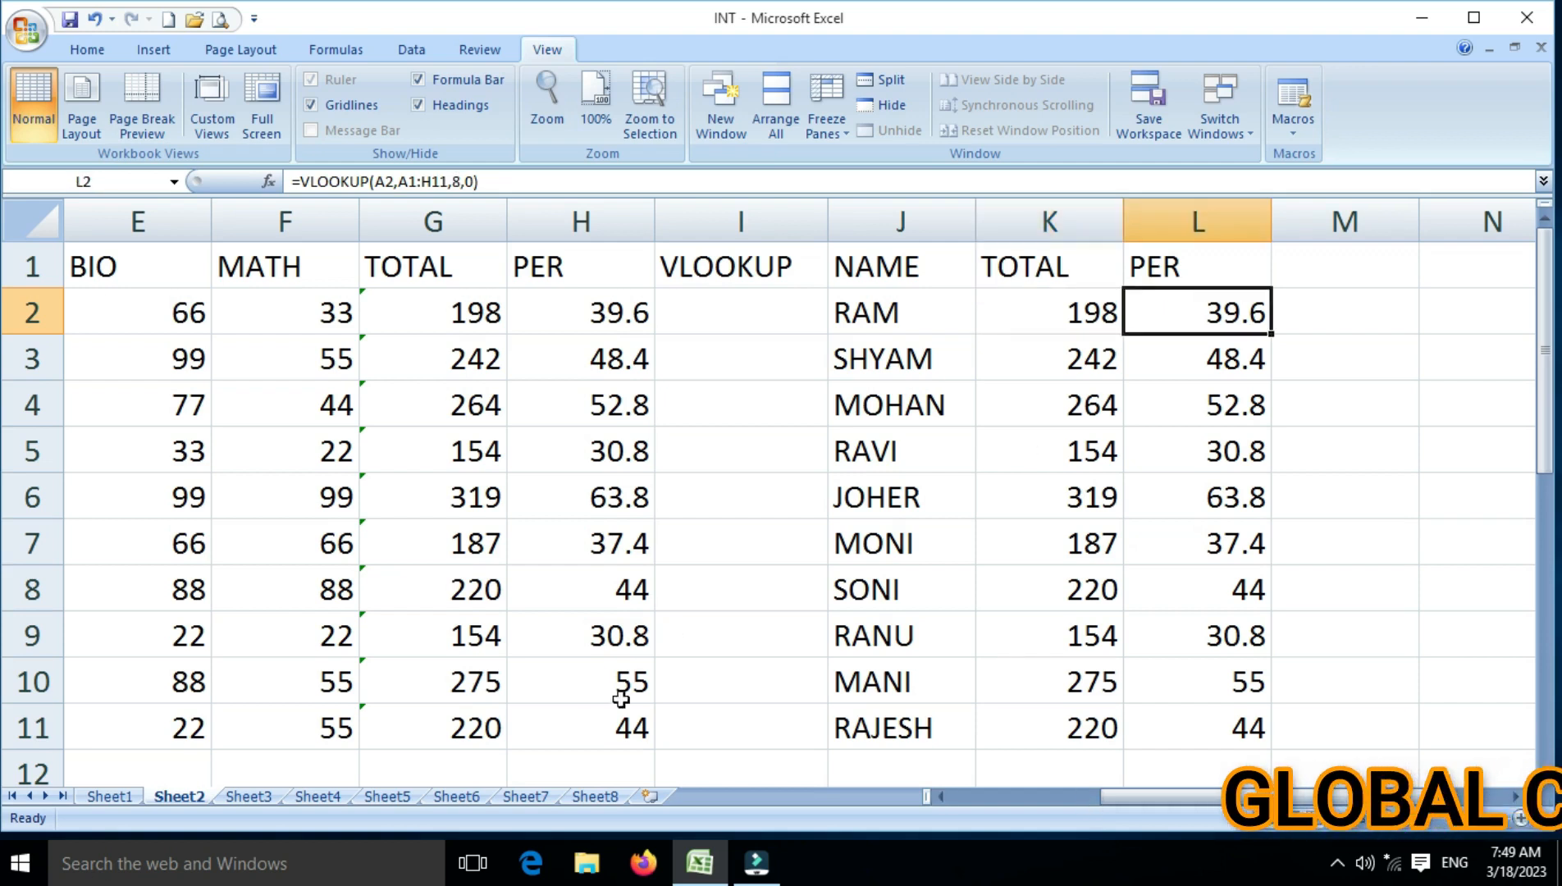
Select the first TOTAL lookup cell B3 on Sheet8 and zoom the sheet to 200%
{"action": "left_click", "coordinate": [604, 794]}
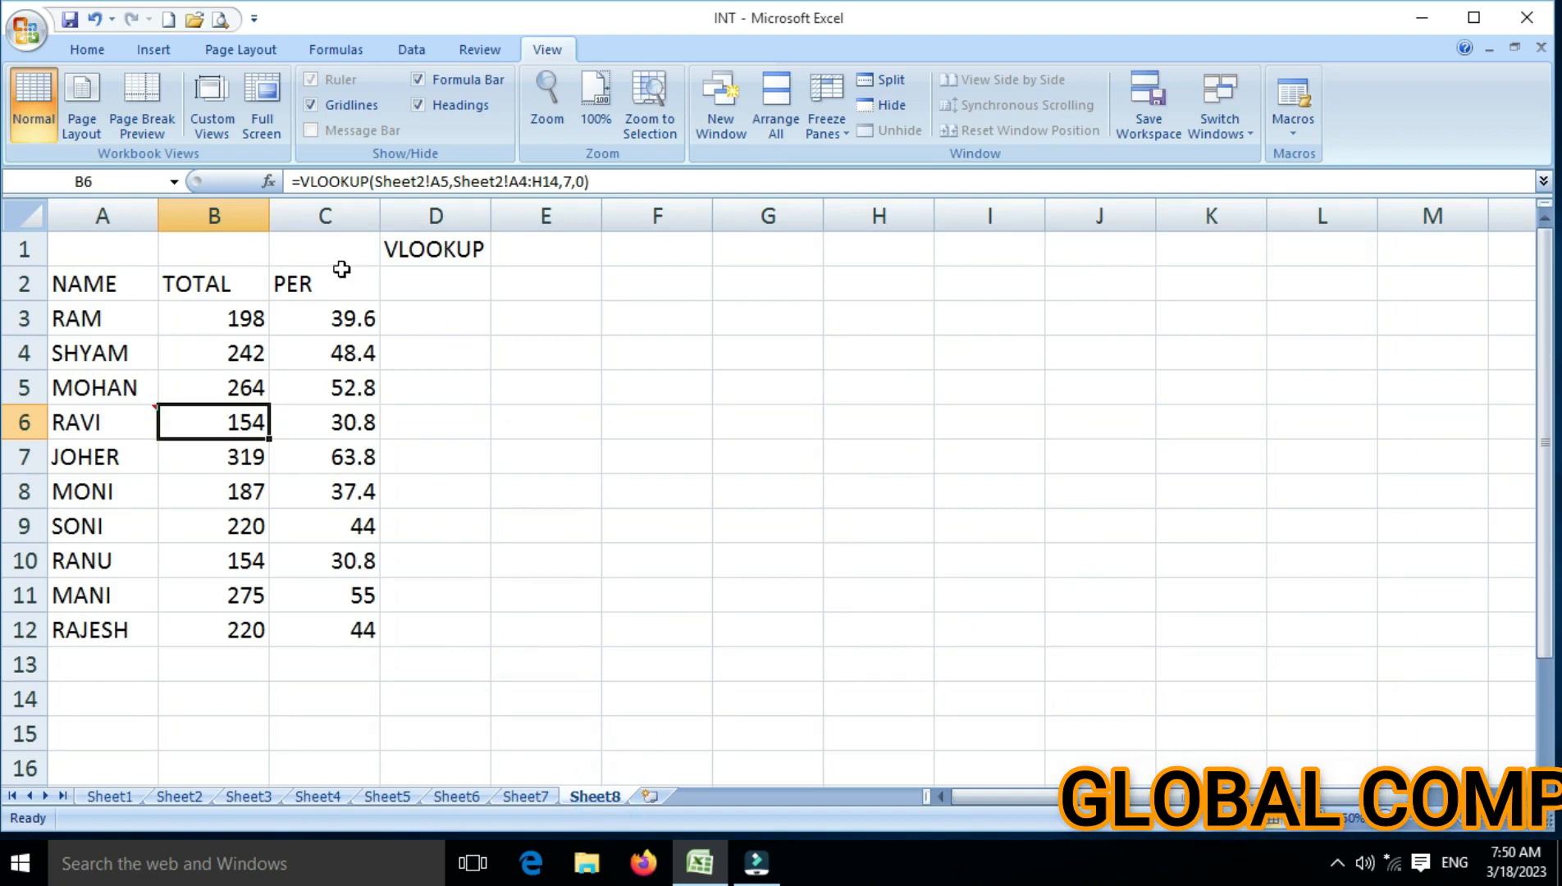
{"action": "left_click", "coordinate": [209, 312]}
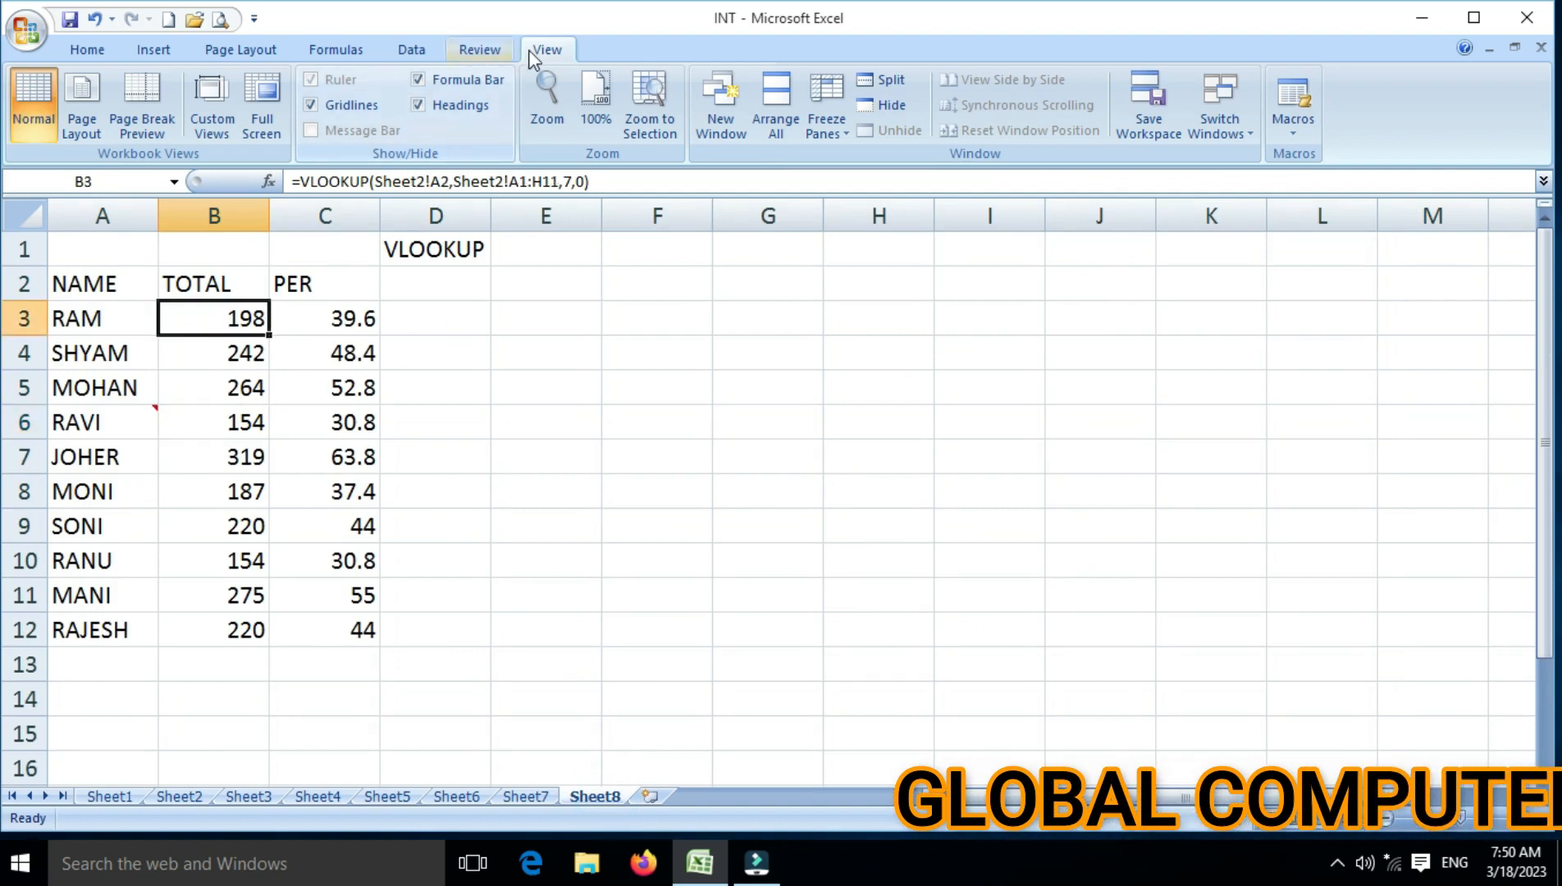
{"action": "left_click", "coordinate": [538, 107]}
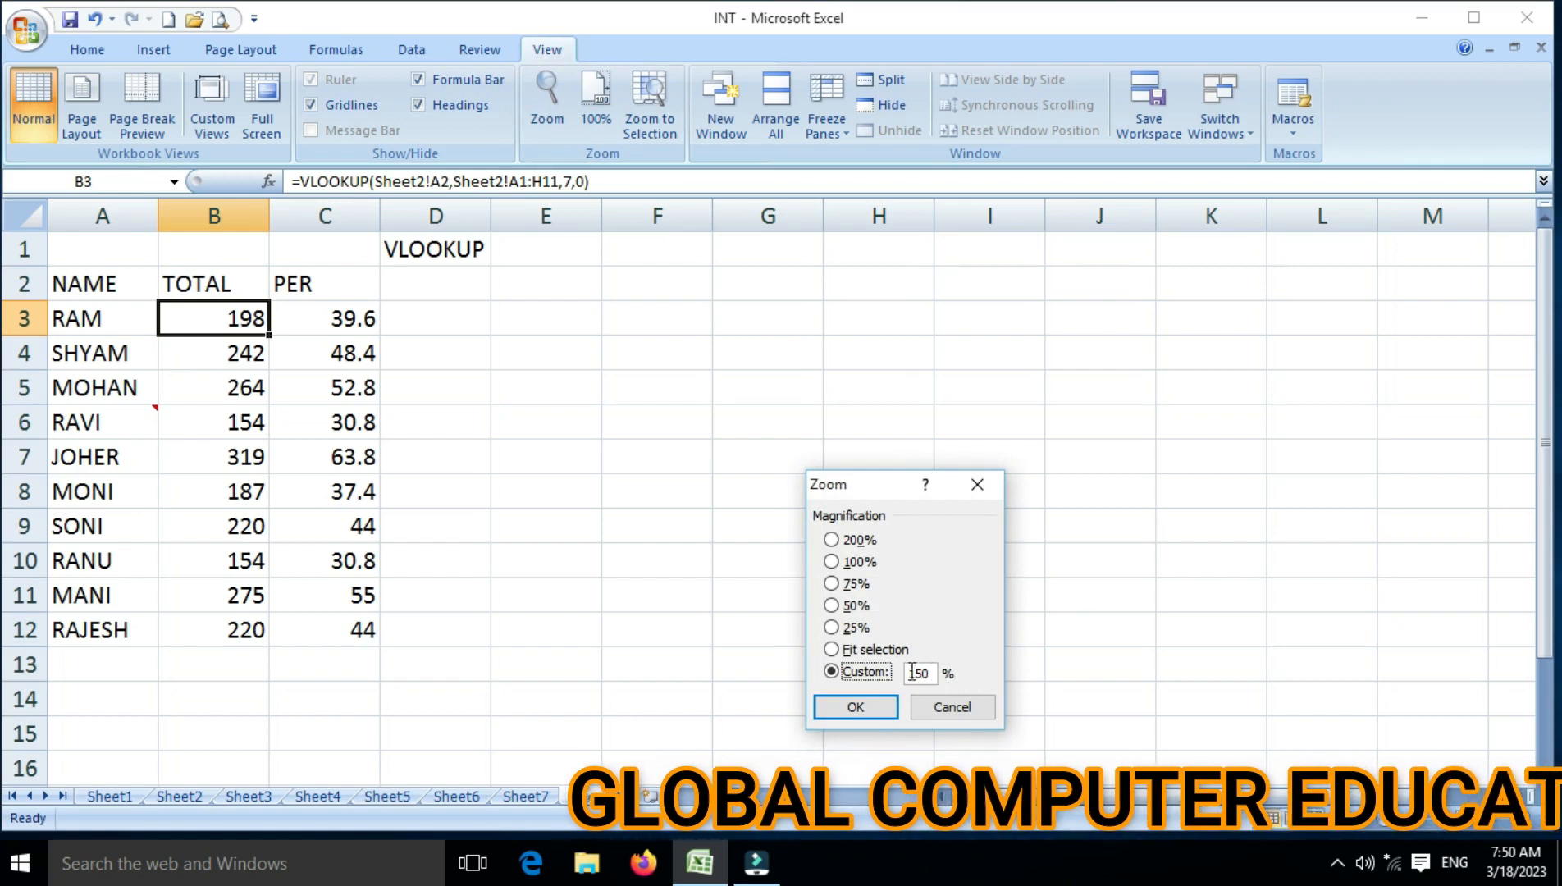
{"action": "left_click", "coordinate": [830, 540]}
{"action": "left_click", "coordinate": [855, 707]}
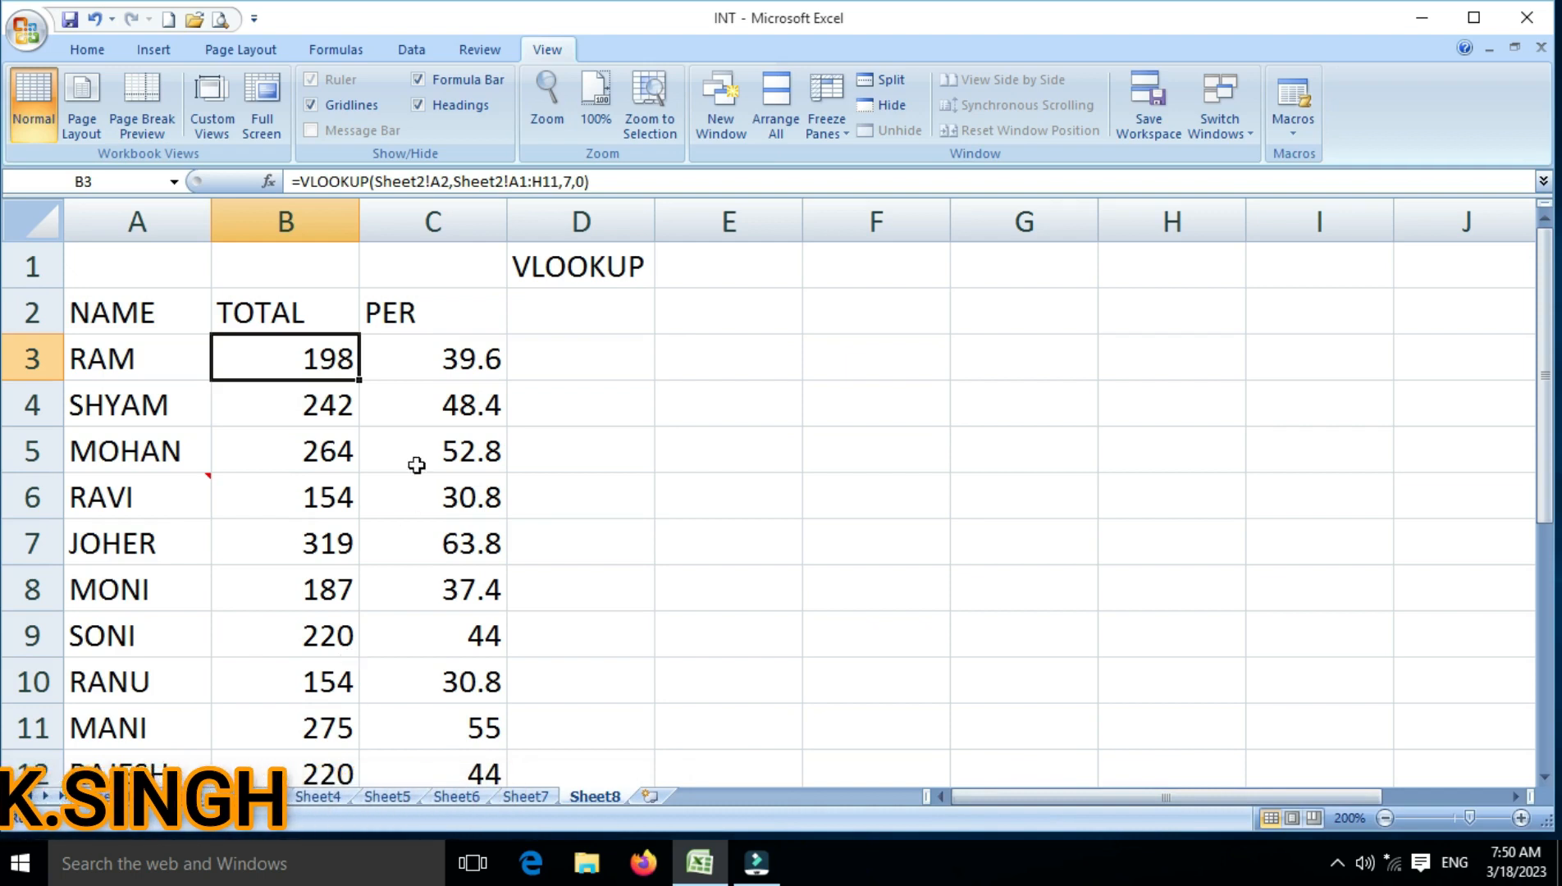
{"action": "left_click", "coordinate": [318, 53]}
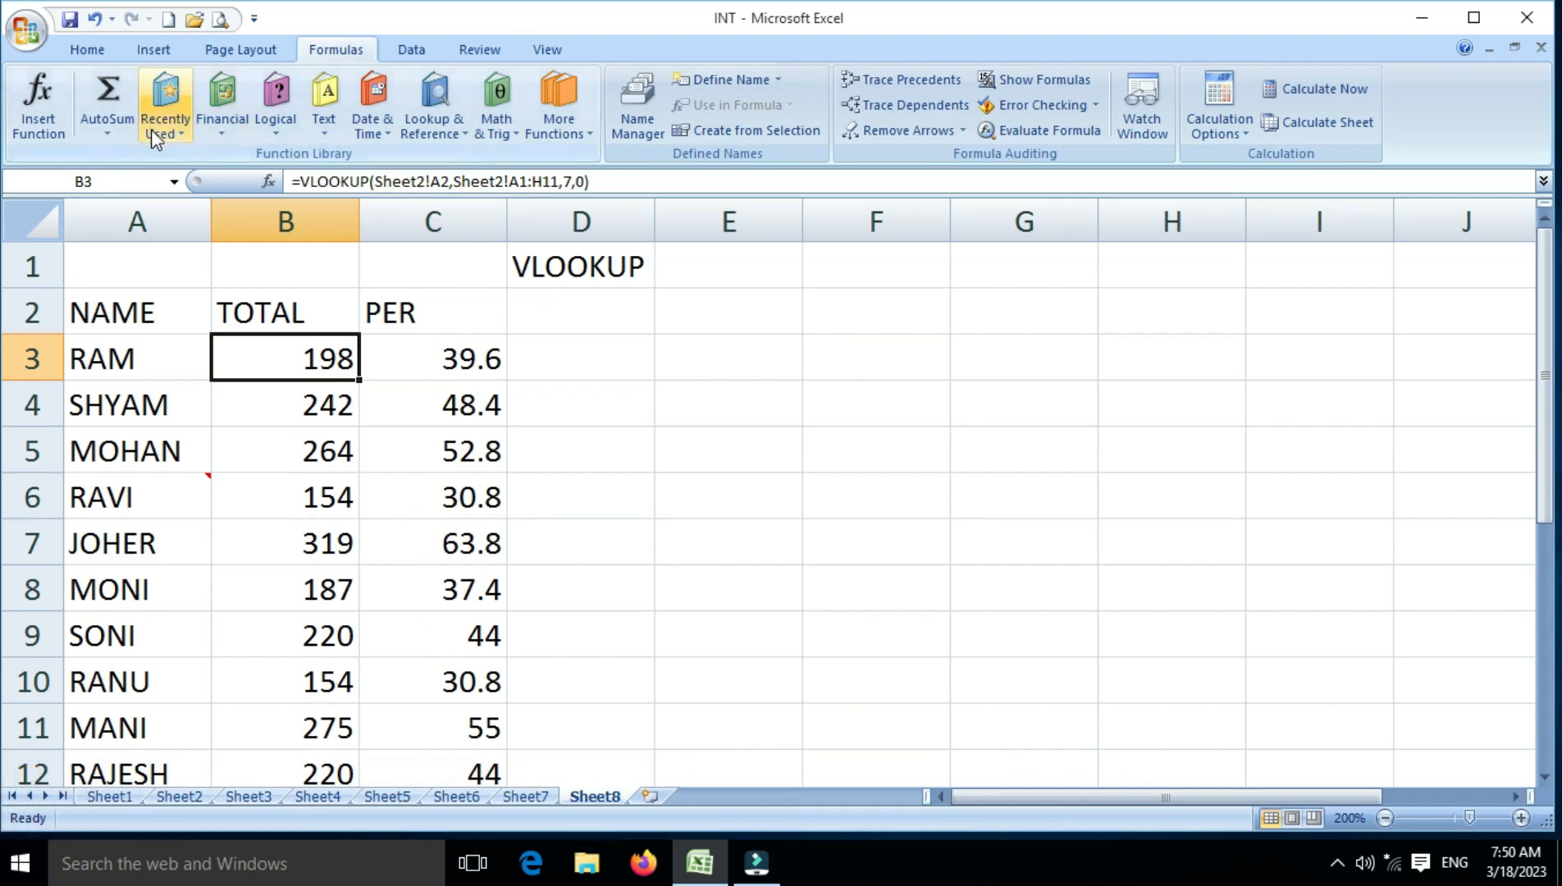
{"action": "left_click", "coordinate": [107, 133]}
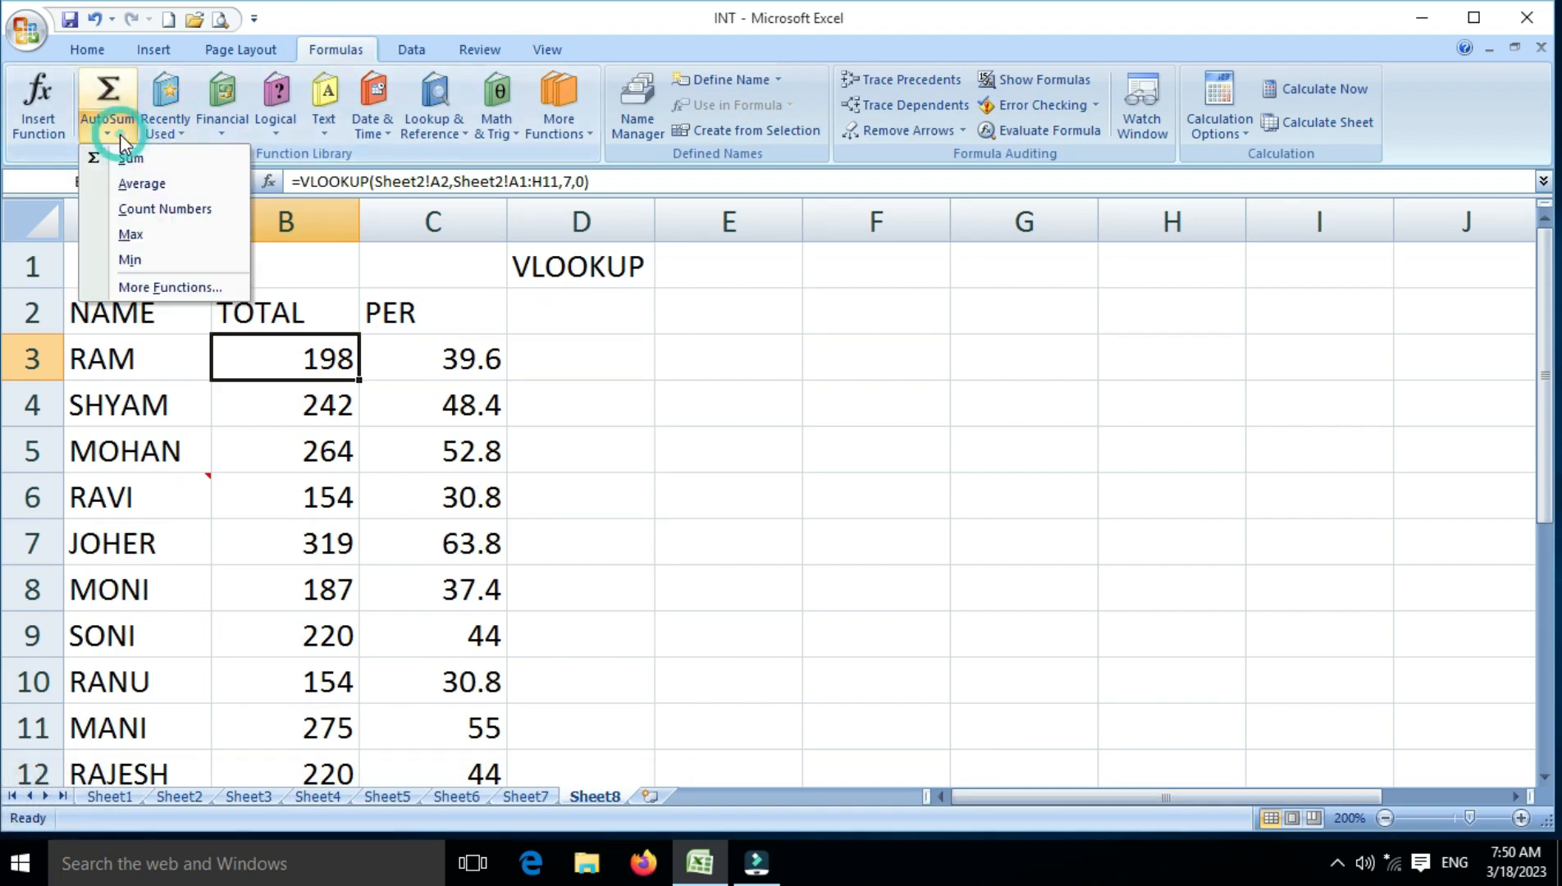
{"action": "left_click", "coordinate": [184, 134]}
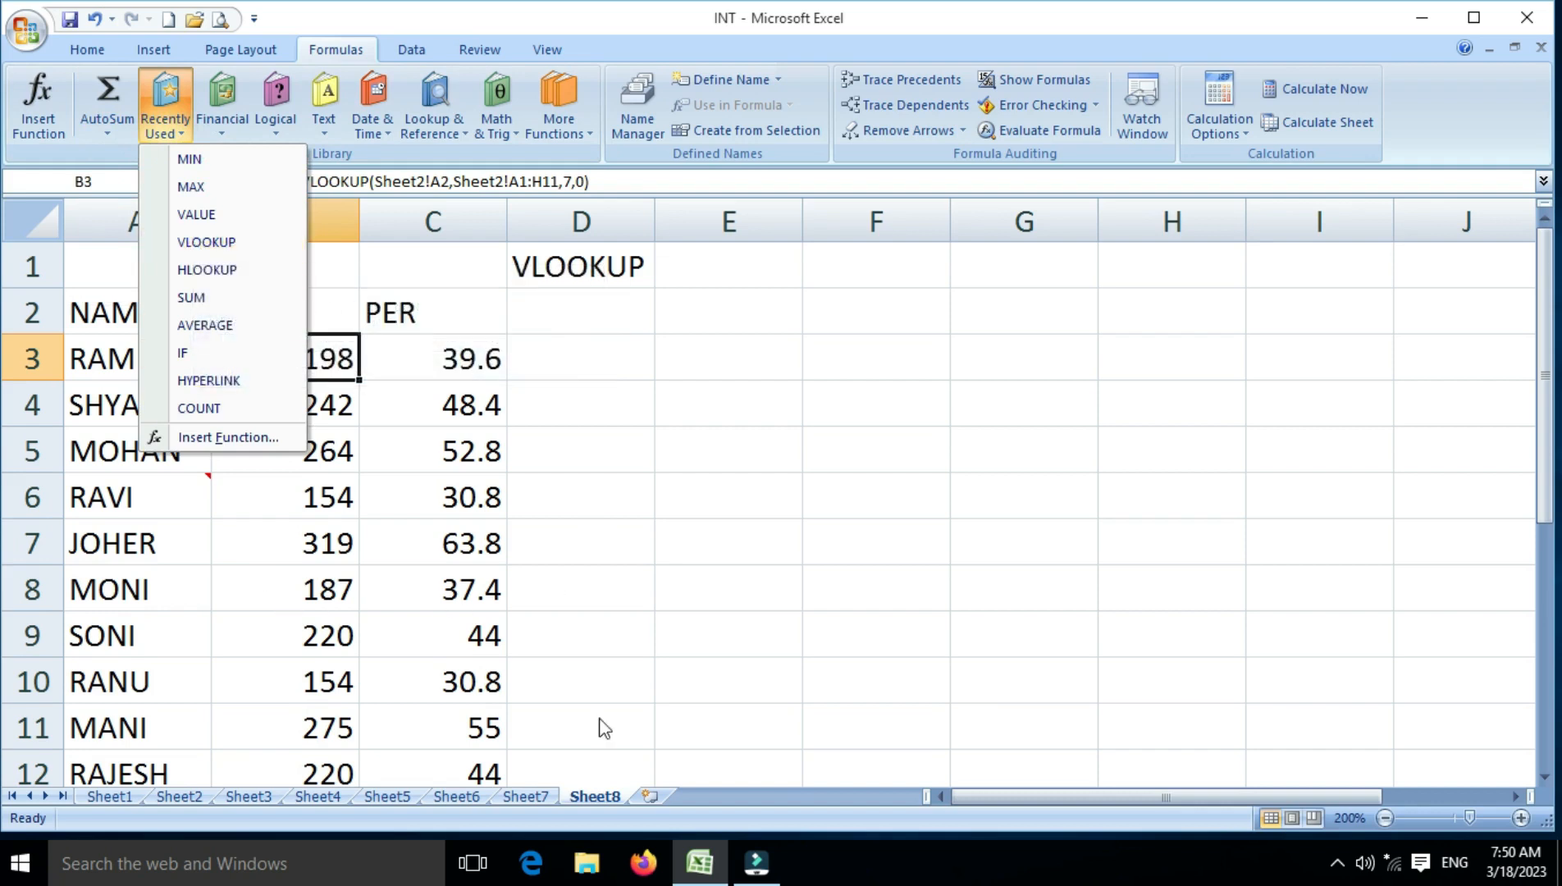
{"action": "left_click", "coordinate": [958, 798]}
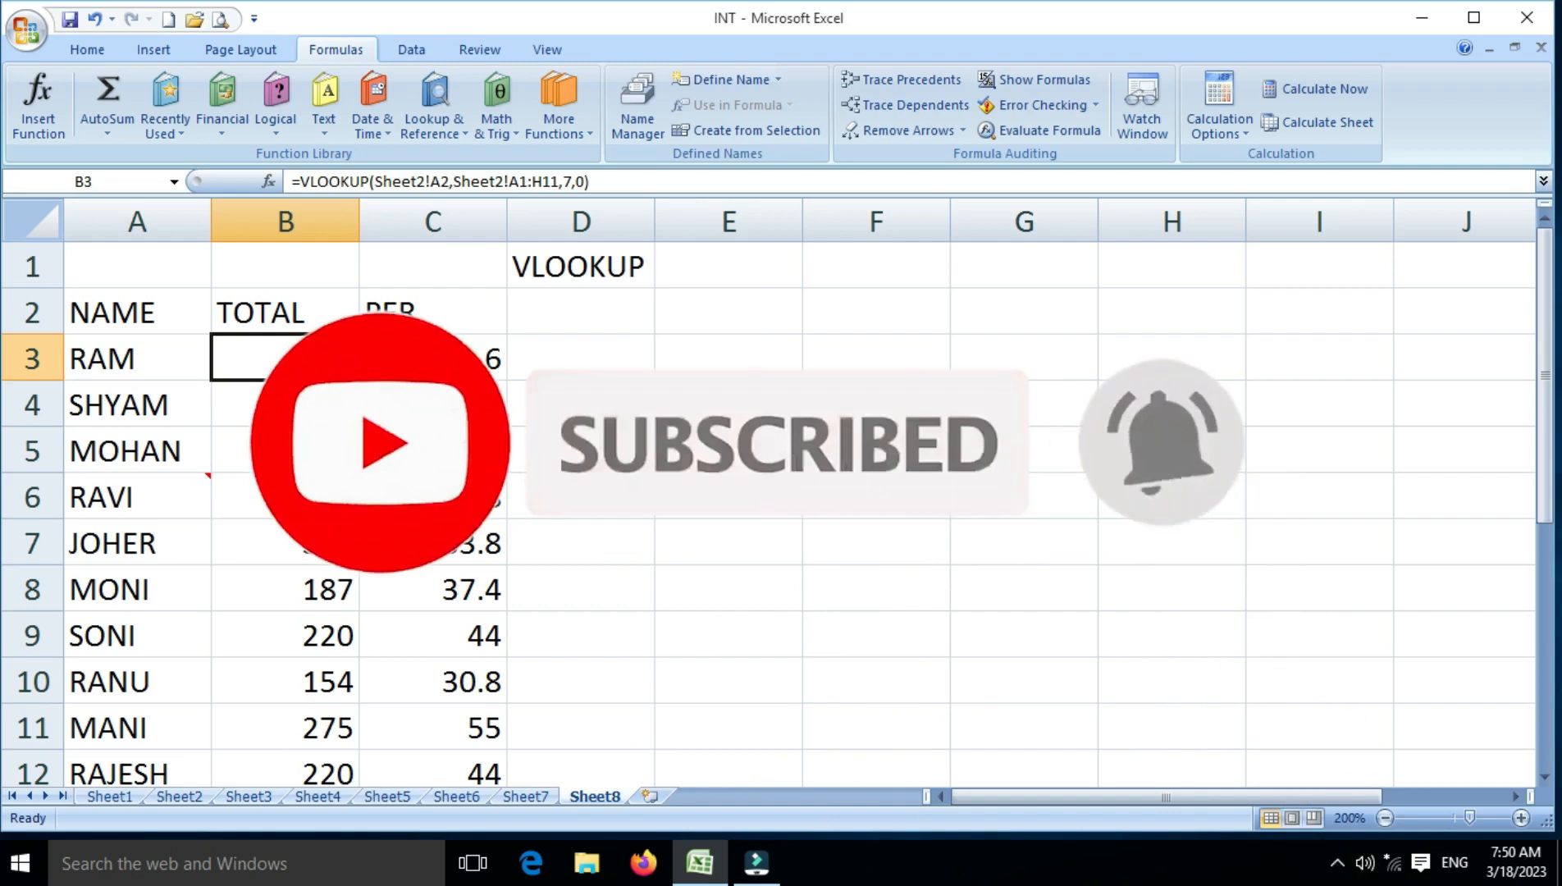
{"action": "scroll", "coordinate": [1001, 621], "scroll_direction": "down", "scroll_amount": 4}
{"action": "scroll", "coordinate": [902, 558], "scroll_direction": "up", "scroll_amount": 2}
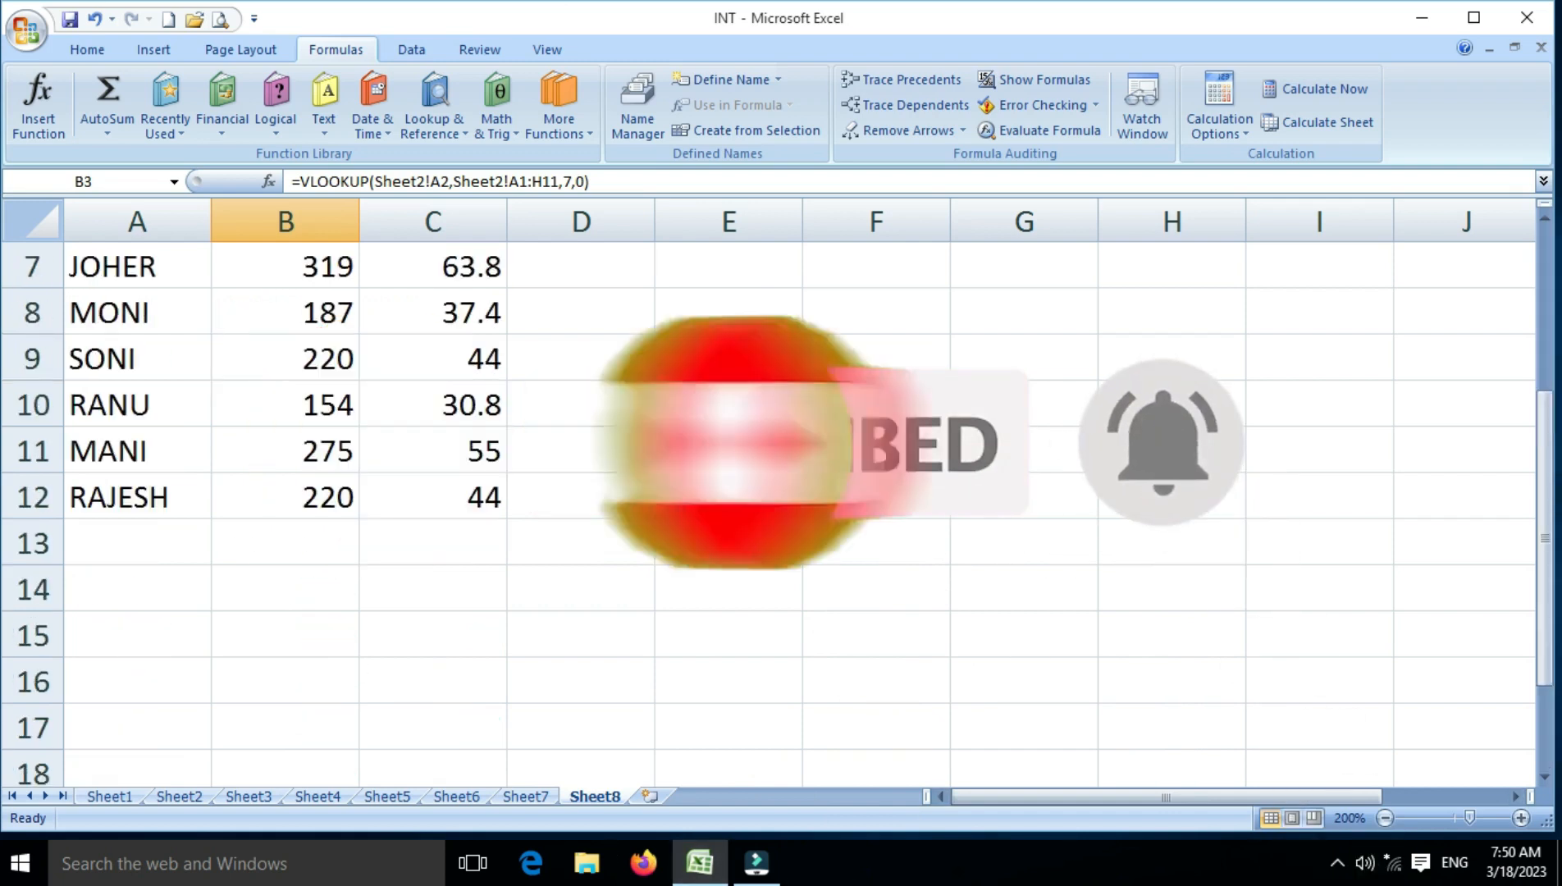
{"action": "scroll", "coordinate": [533, 433], "scroll_direction": "up", "scroll_amount": 2}
{"action": "scroll", "coordinate": [533, 432], "scroll_direction": "down", "scroll_amount": 2}
{"action": "scroll", "coordinate": [533, 432], "scroll_direction": "up", "scroll_amount": 2}
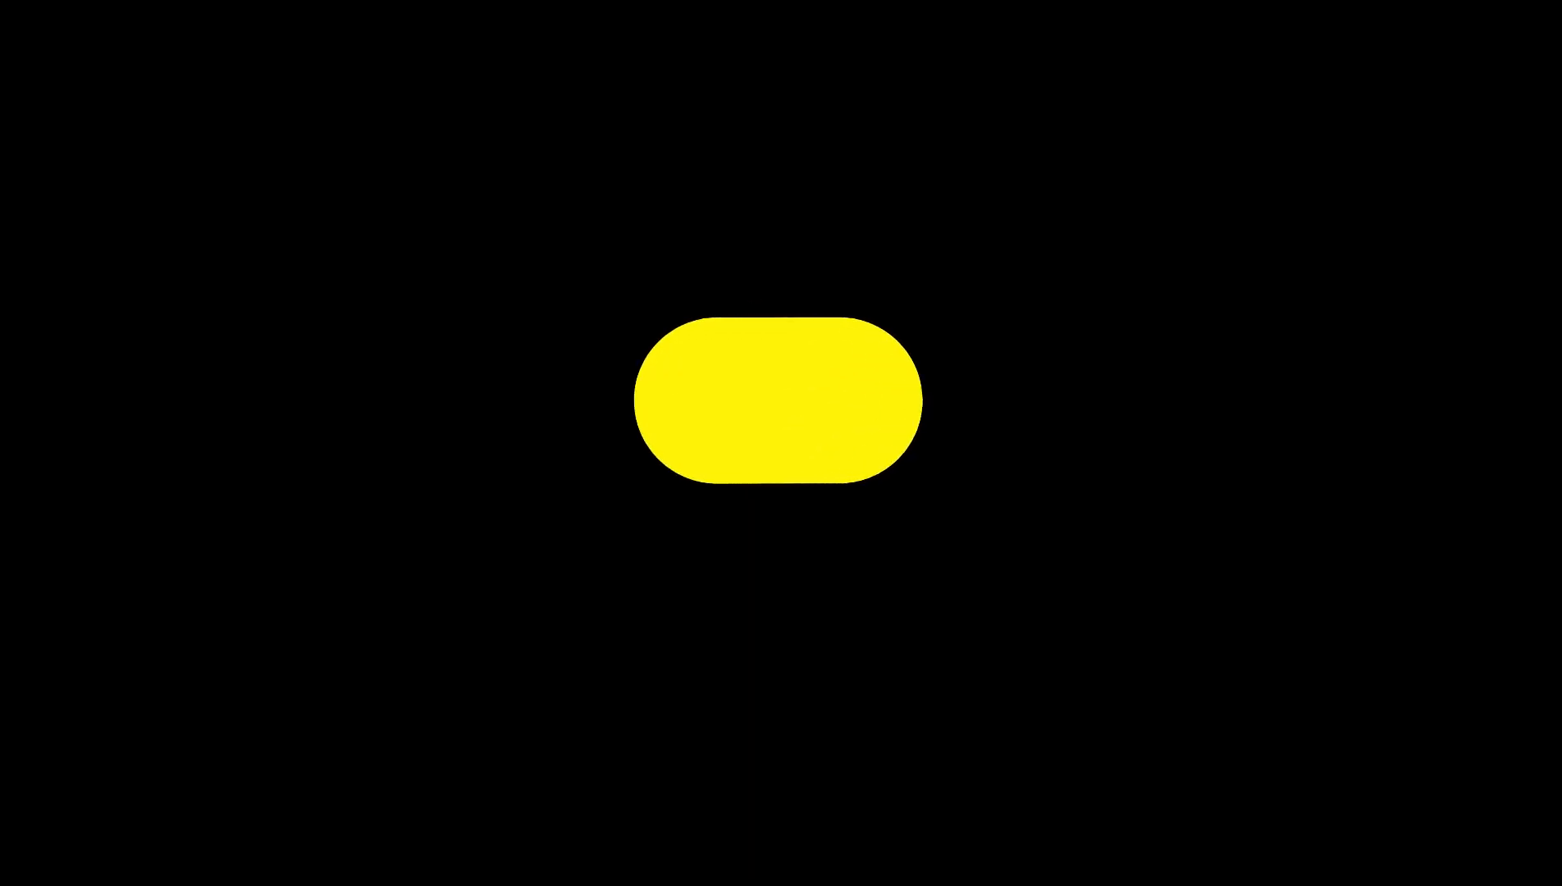